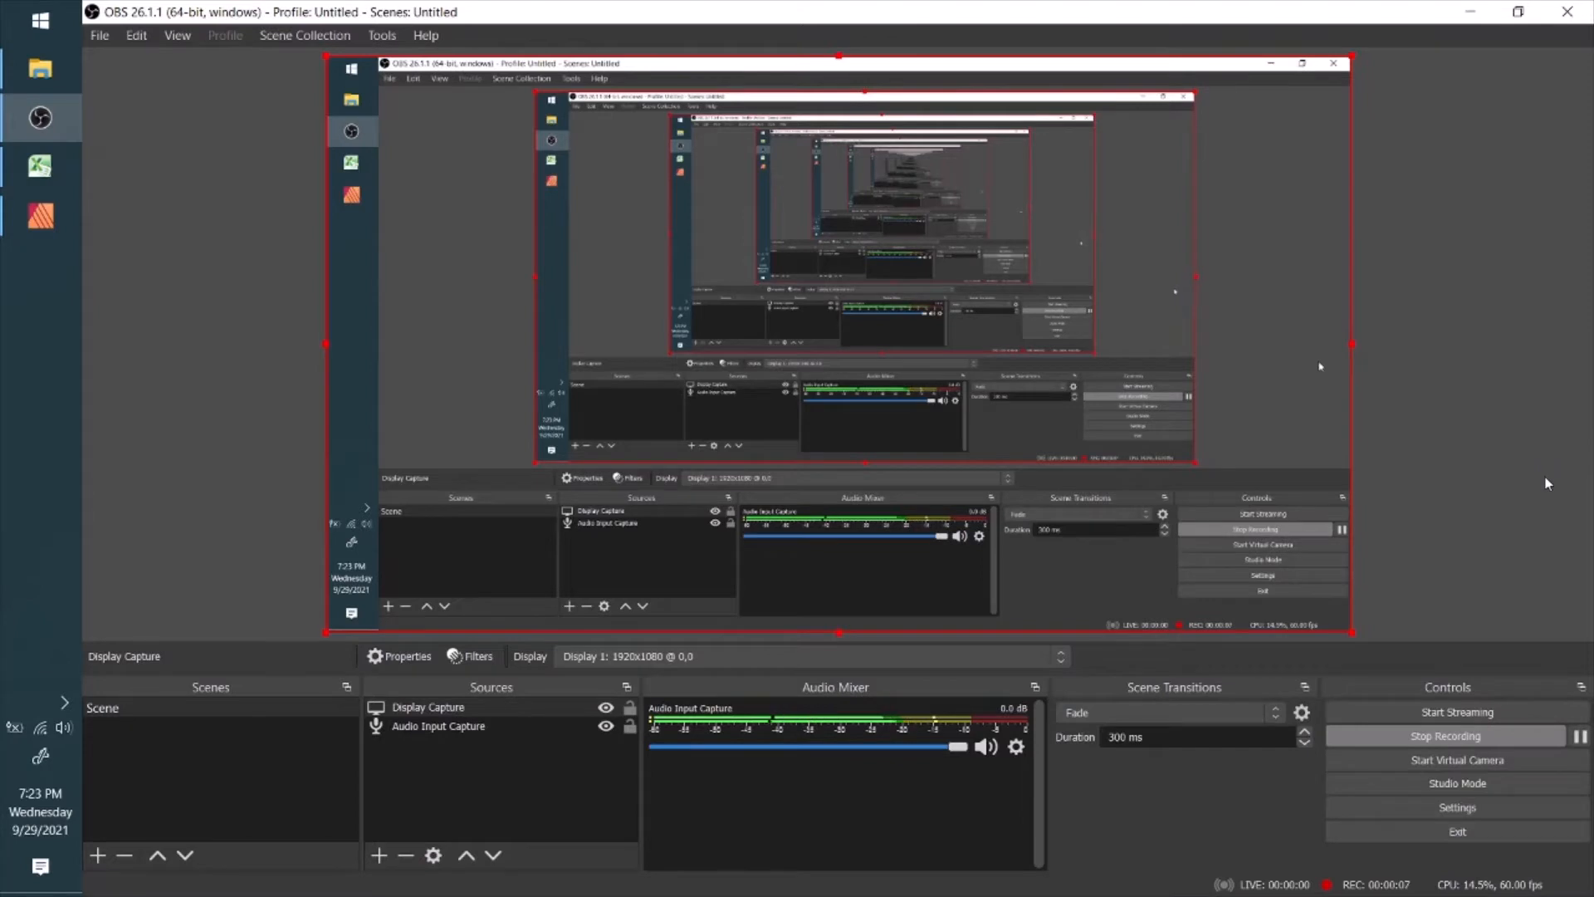
Switch to the 20210801 Sashimono Math workbook in Excel and examine the card data table from the header row to row 35.
left_click(46, 172)
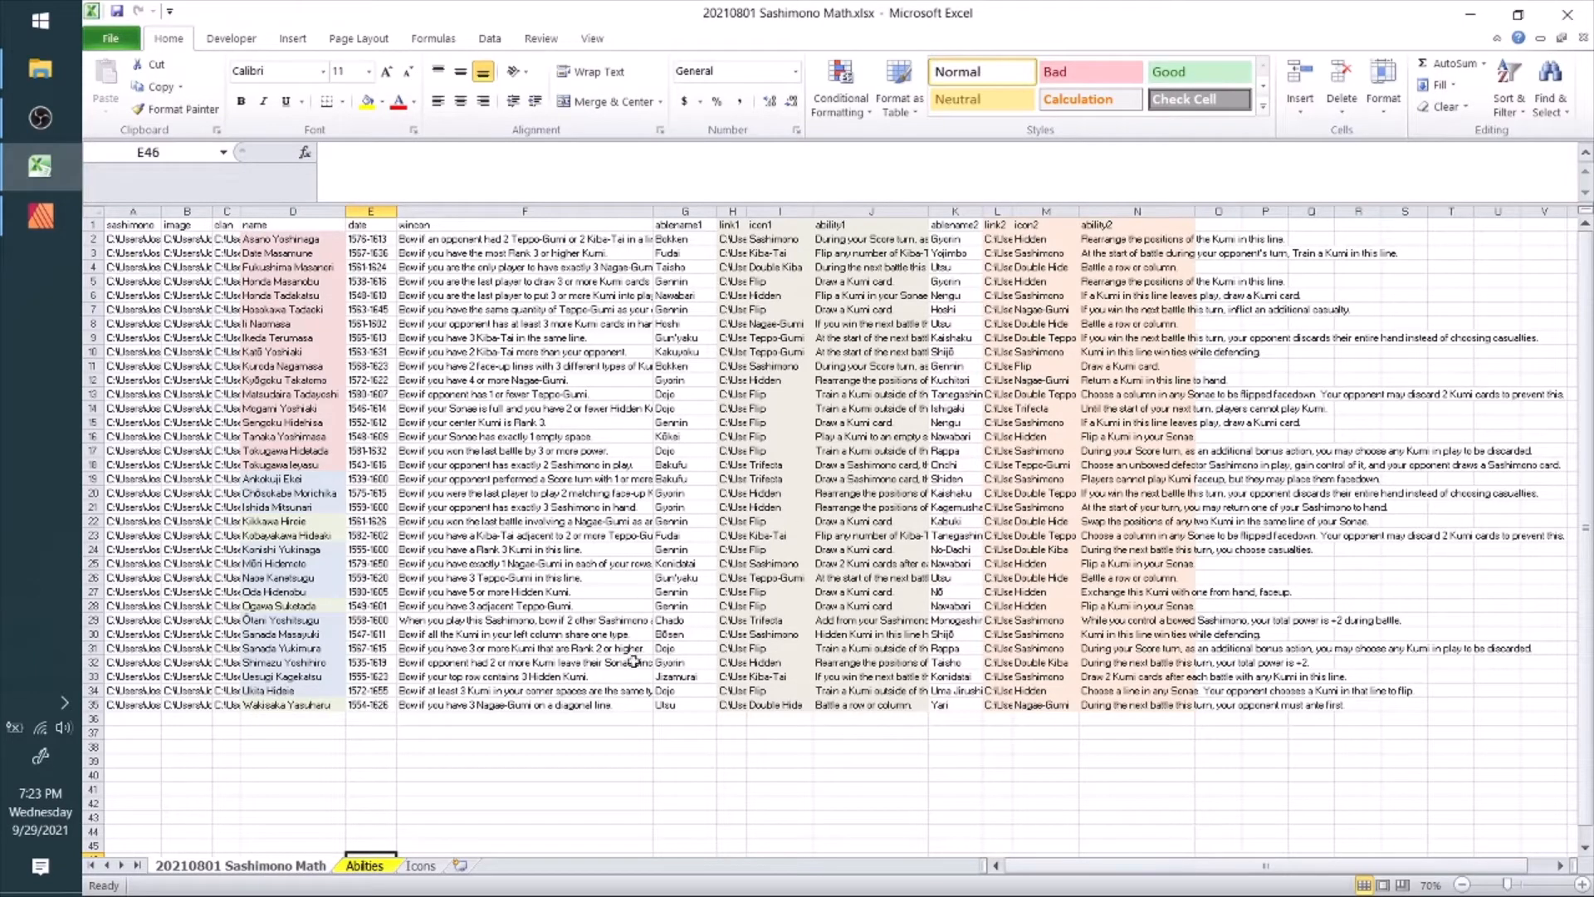
left_click(513, 719)
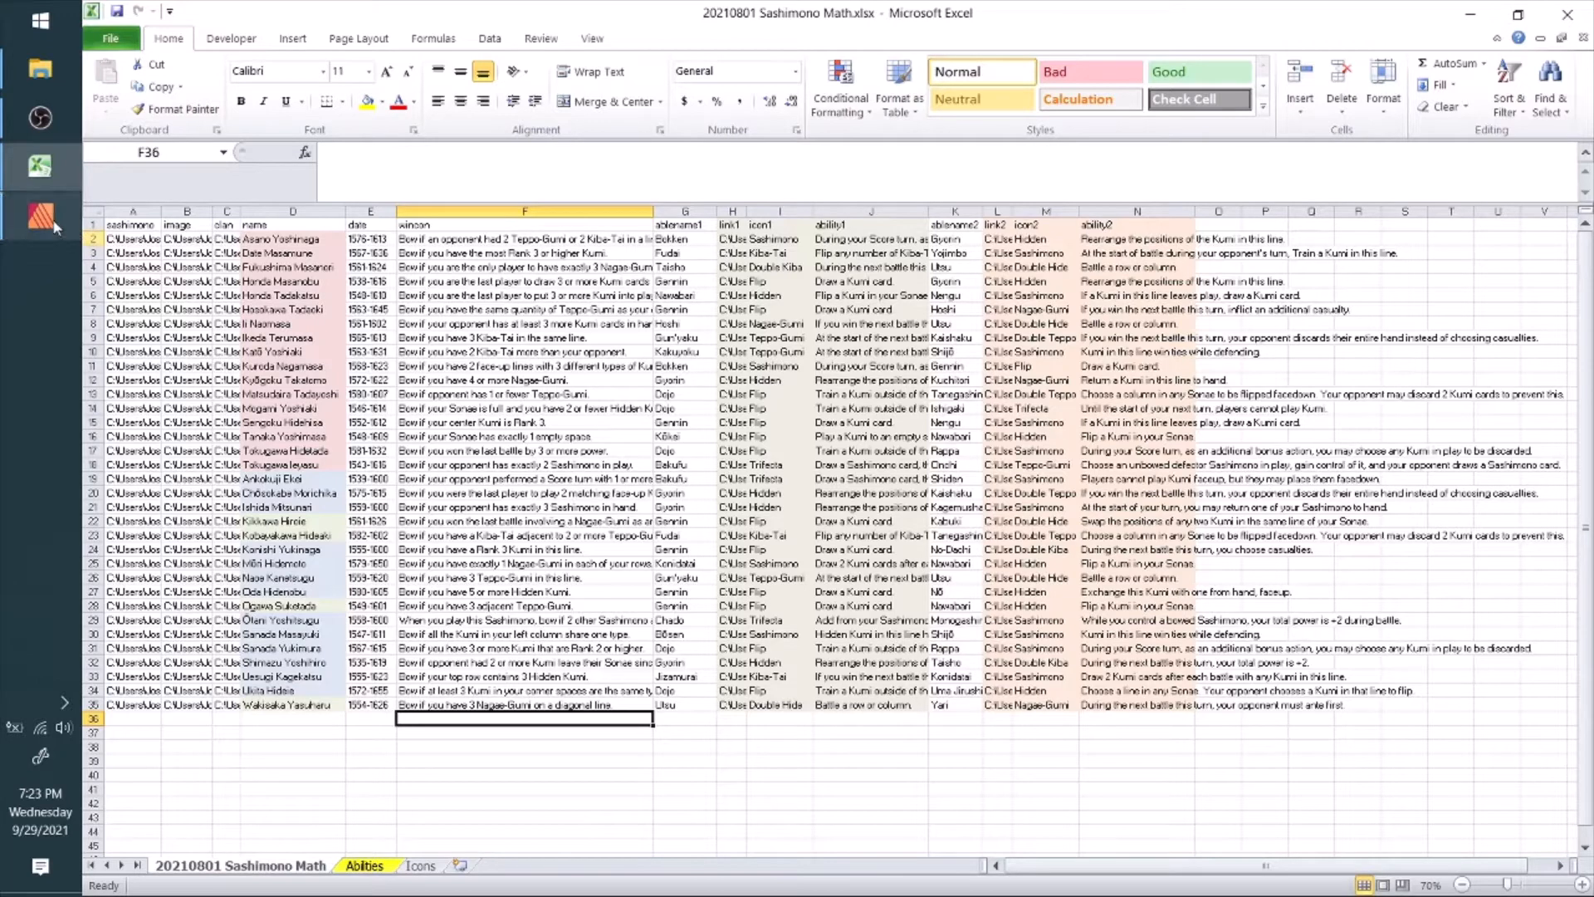
mouse_move(55, 225)
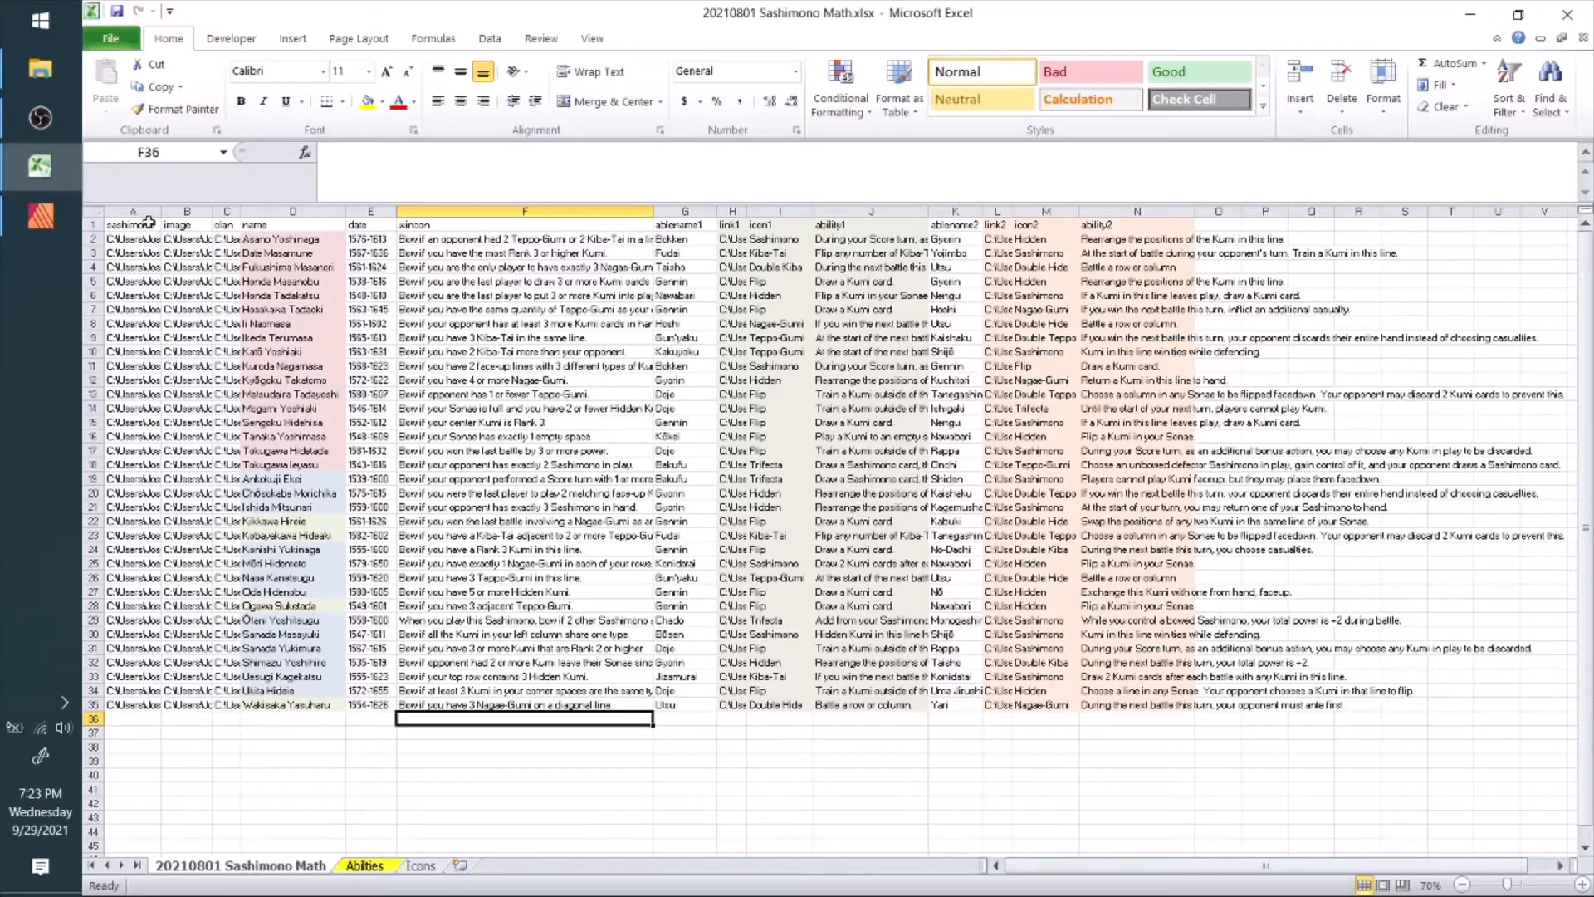
left_click_drag(148, 221, 1178, 682)
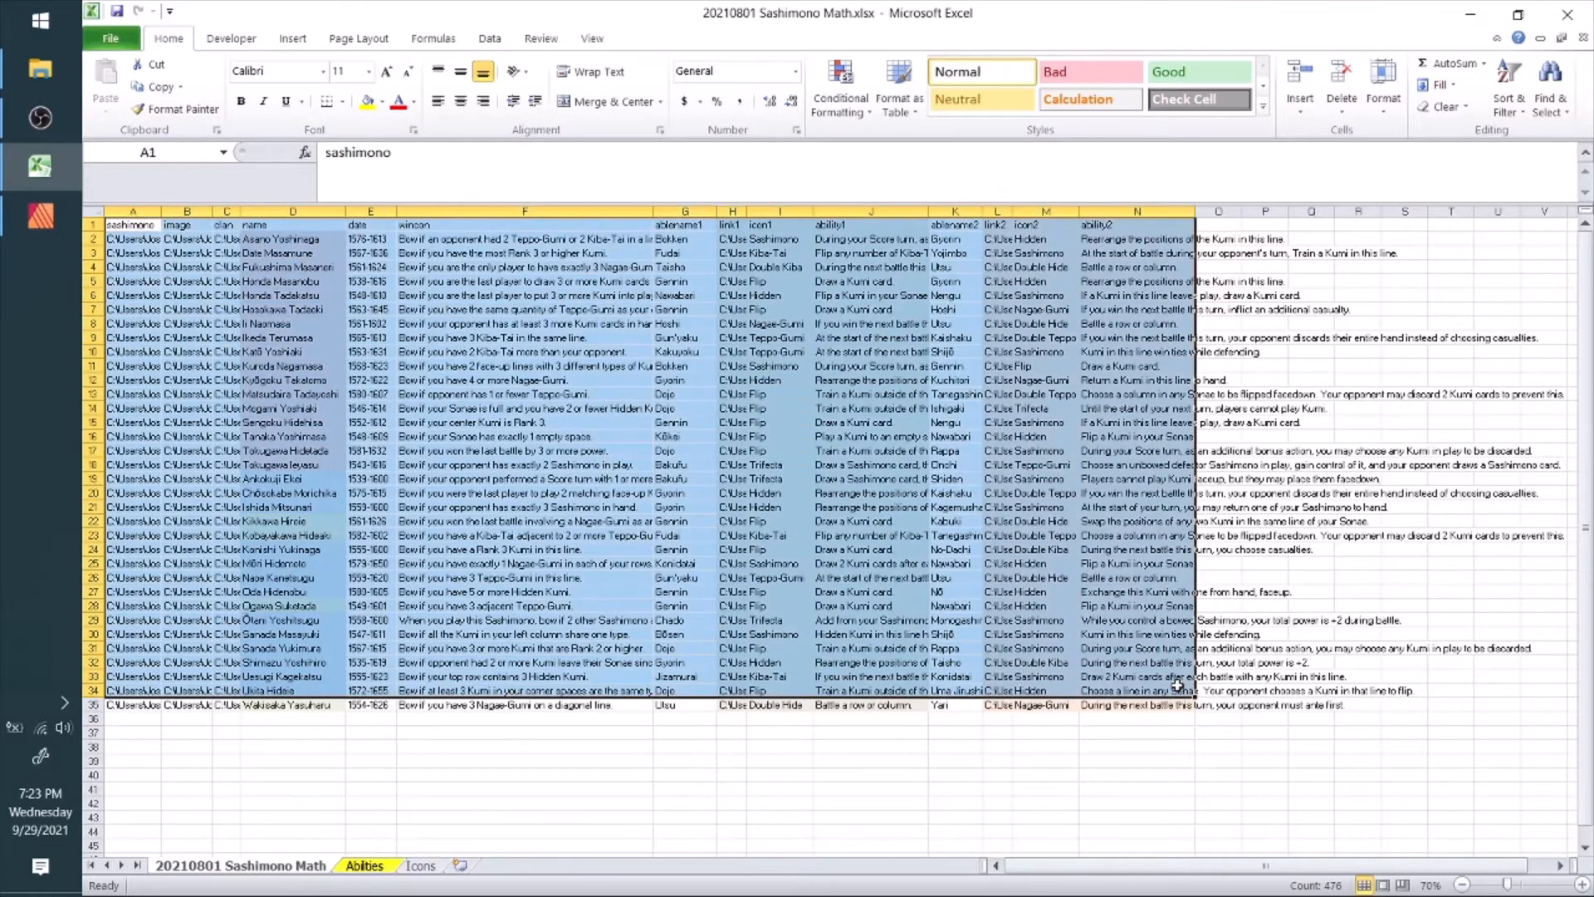
left_click(1173, 707)
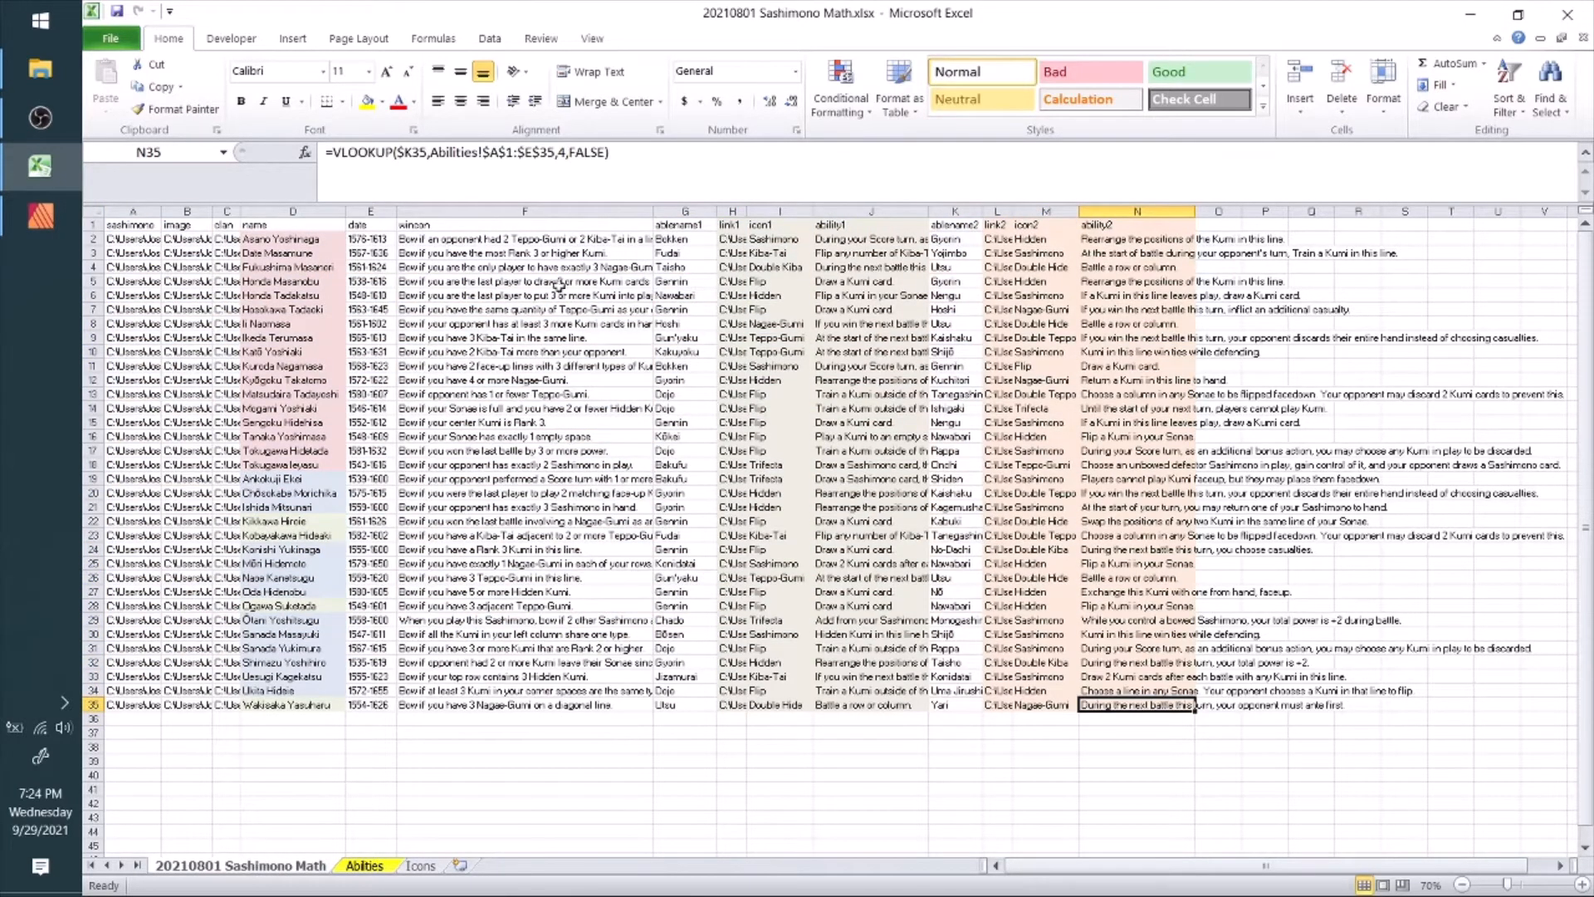
Examine the individual card records in rows 2 to 5 and the entries in the name column.
left_click(90, 238)
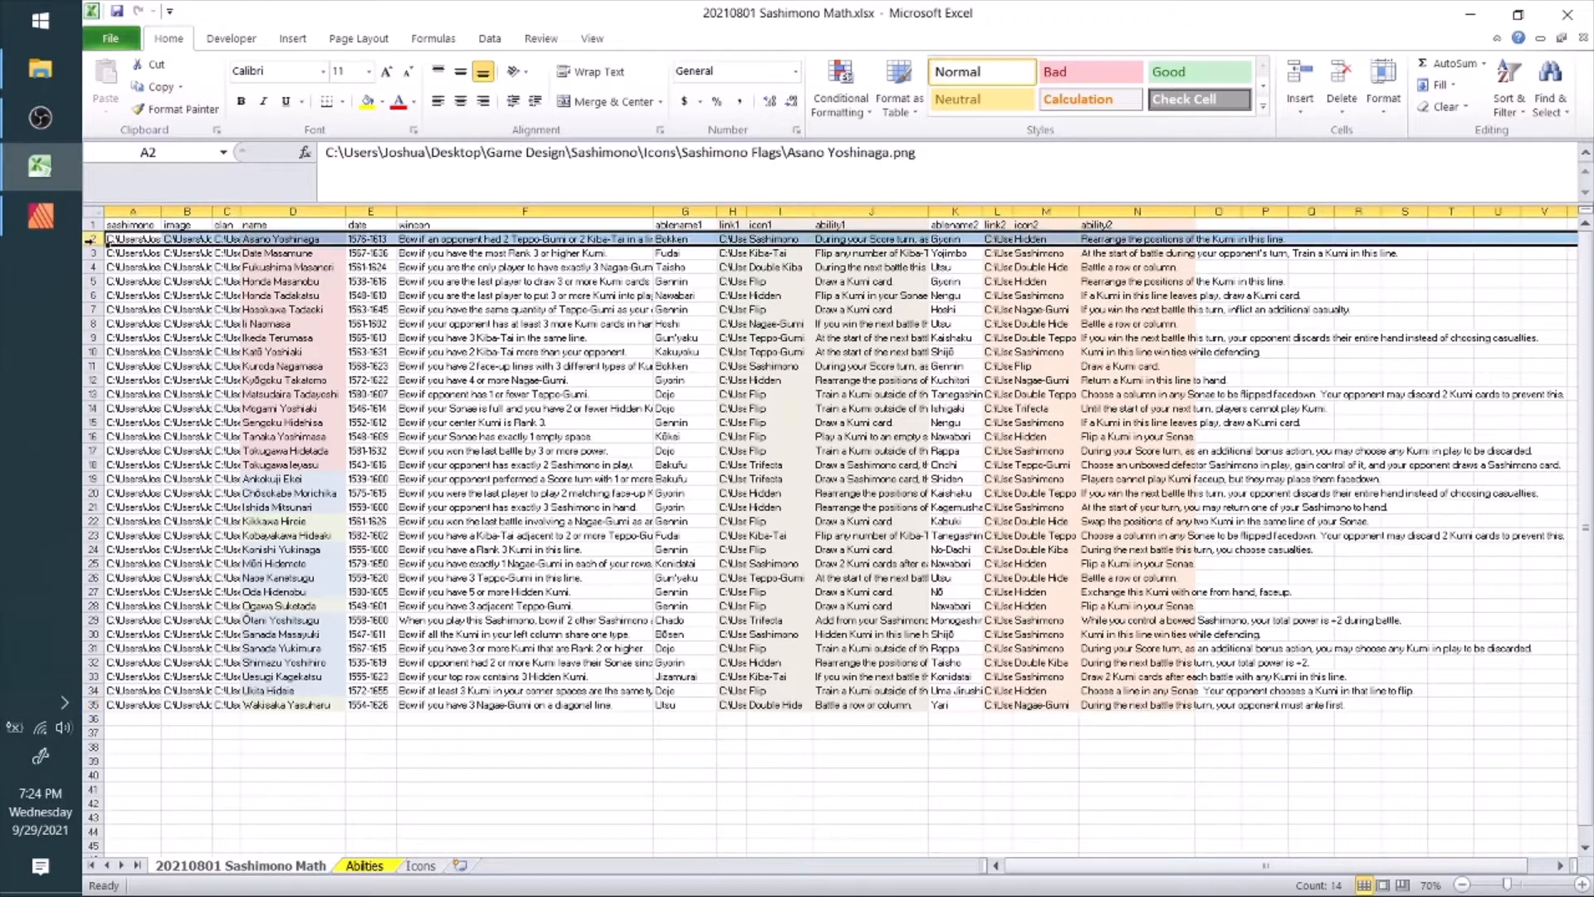
left_click(91, 252)
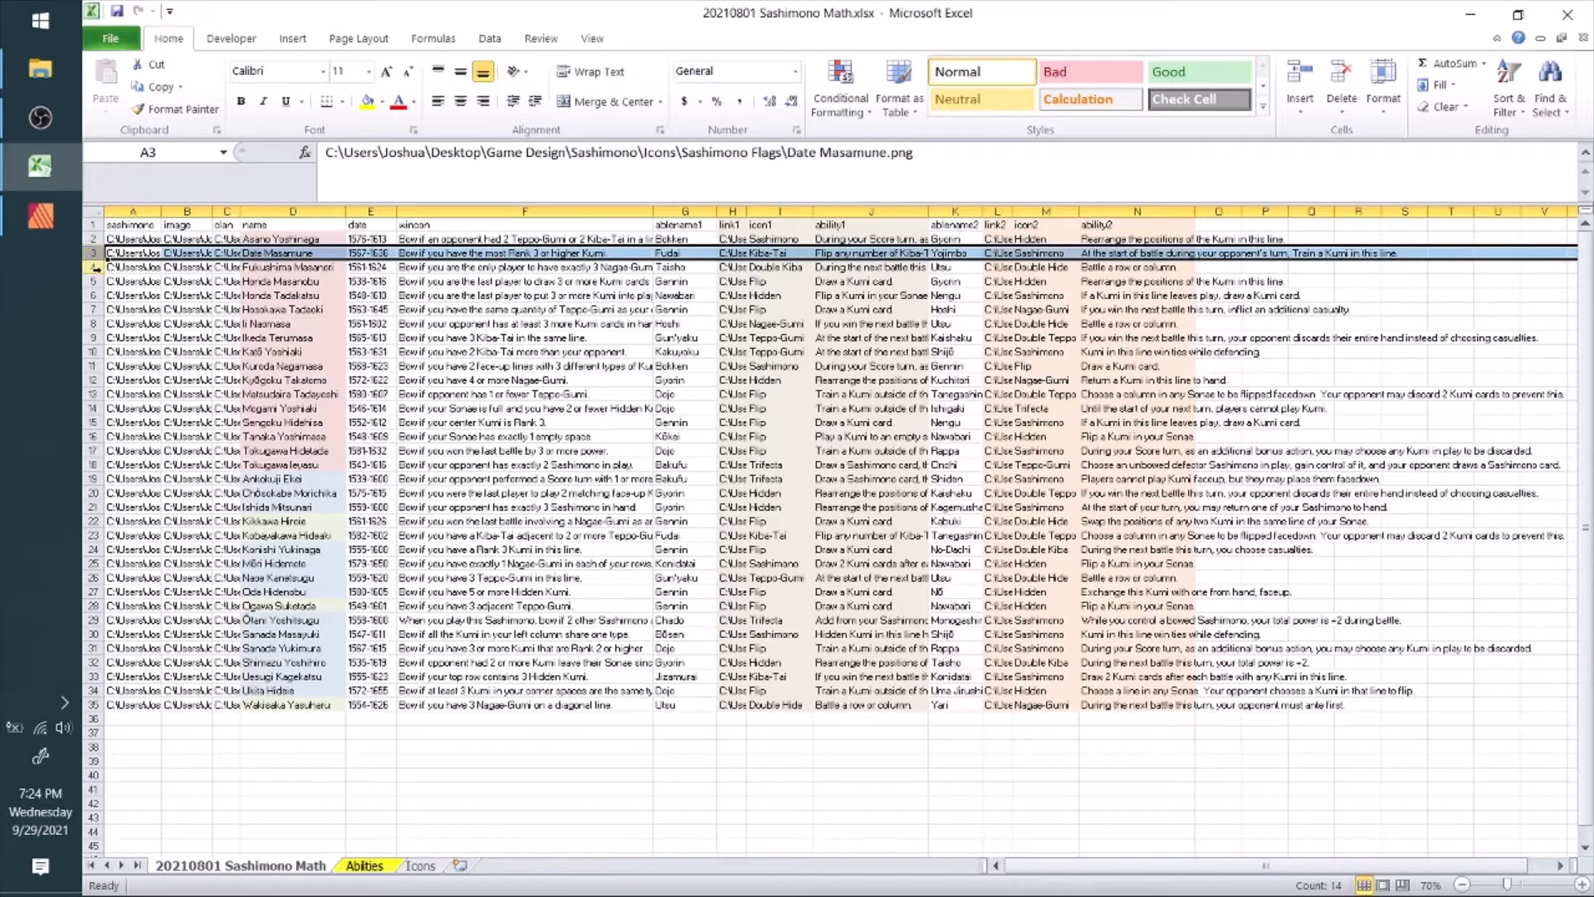
left_click(93, 267)
left_click(93, 282)
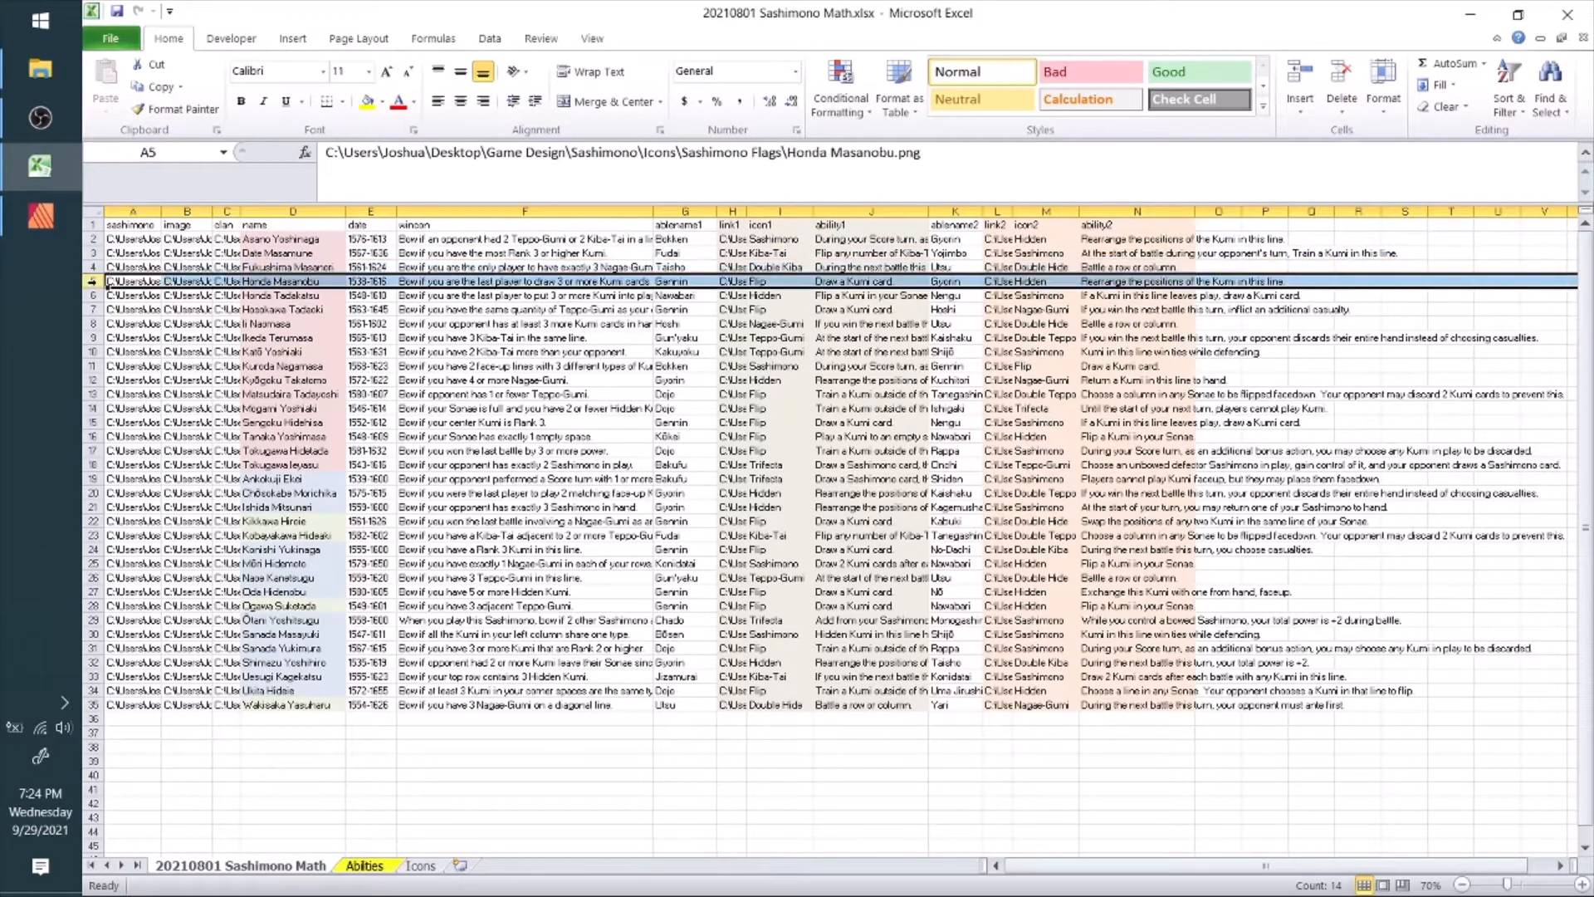
left_click_drag(264, 239, 313, 463)
left_click(482, 536)
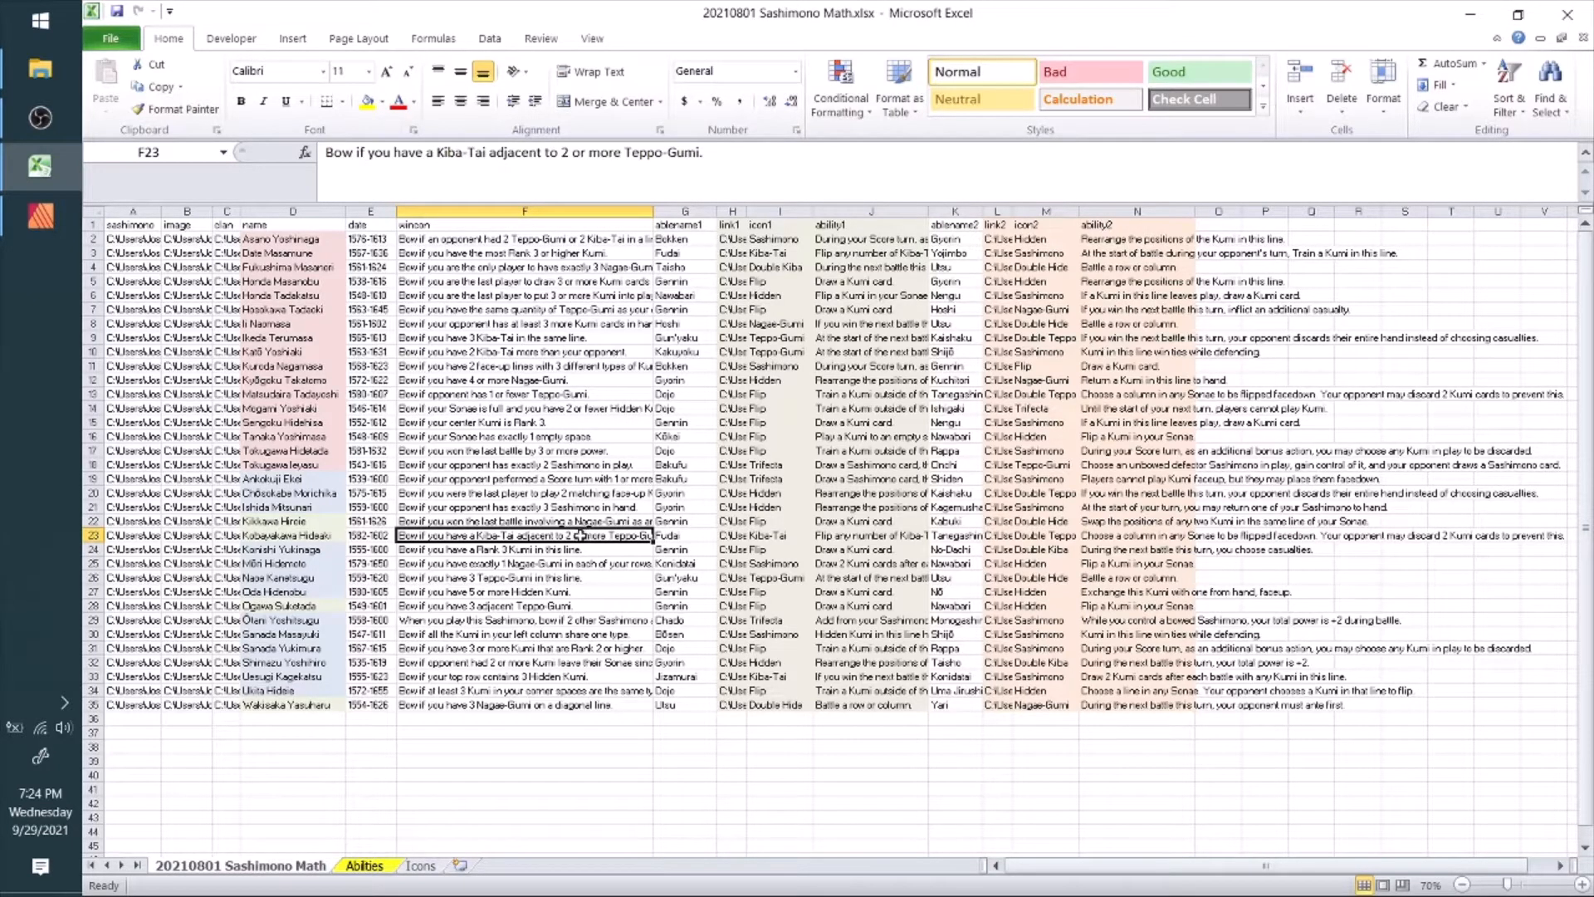
left_click(538, 394)
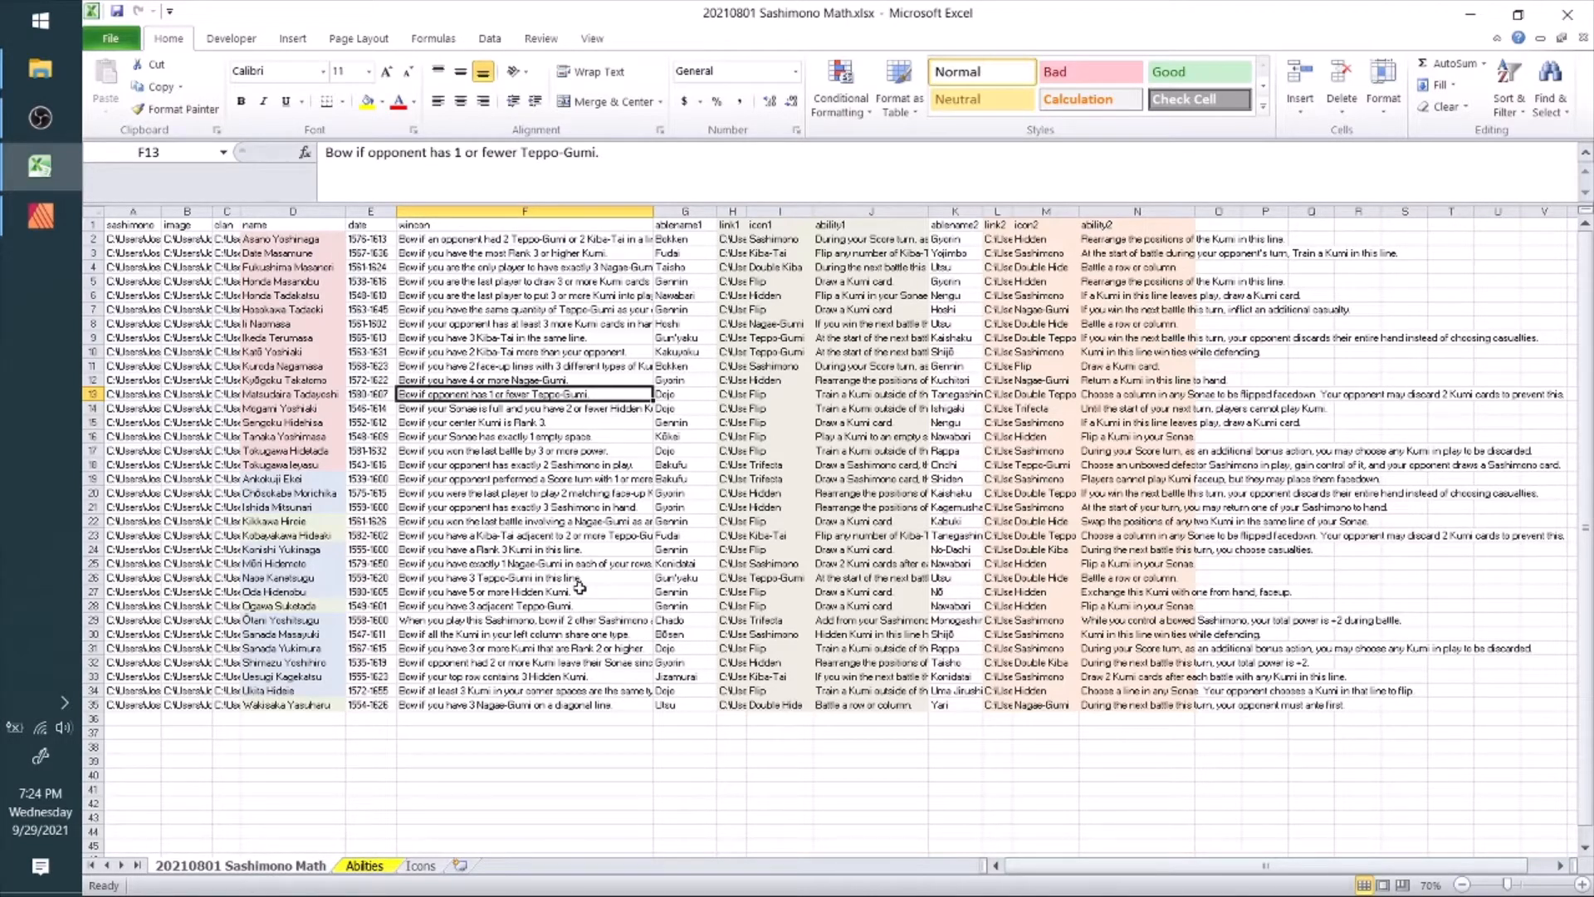
left_click(578, 331)
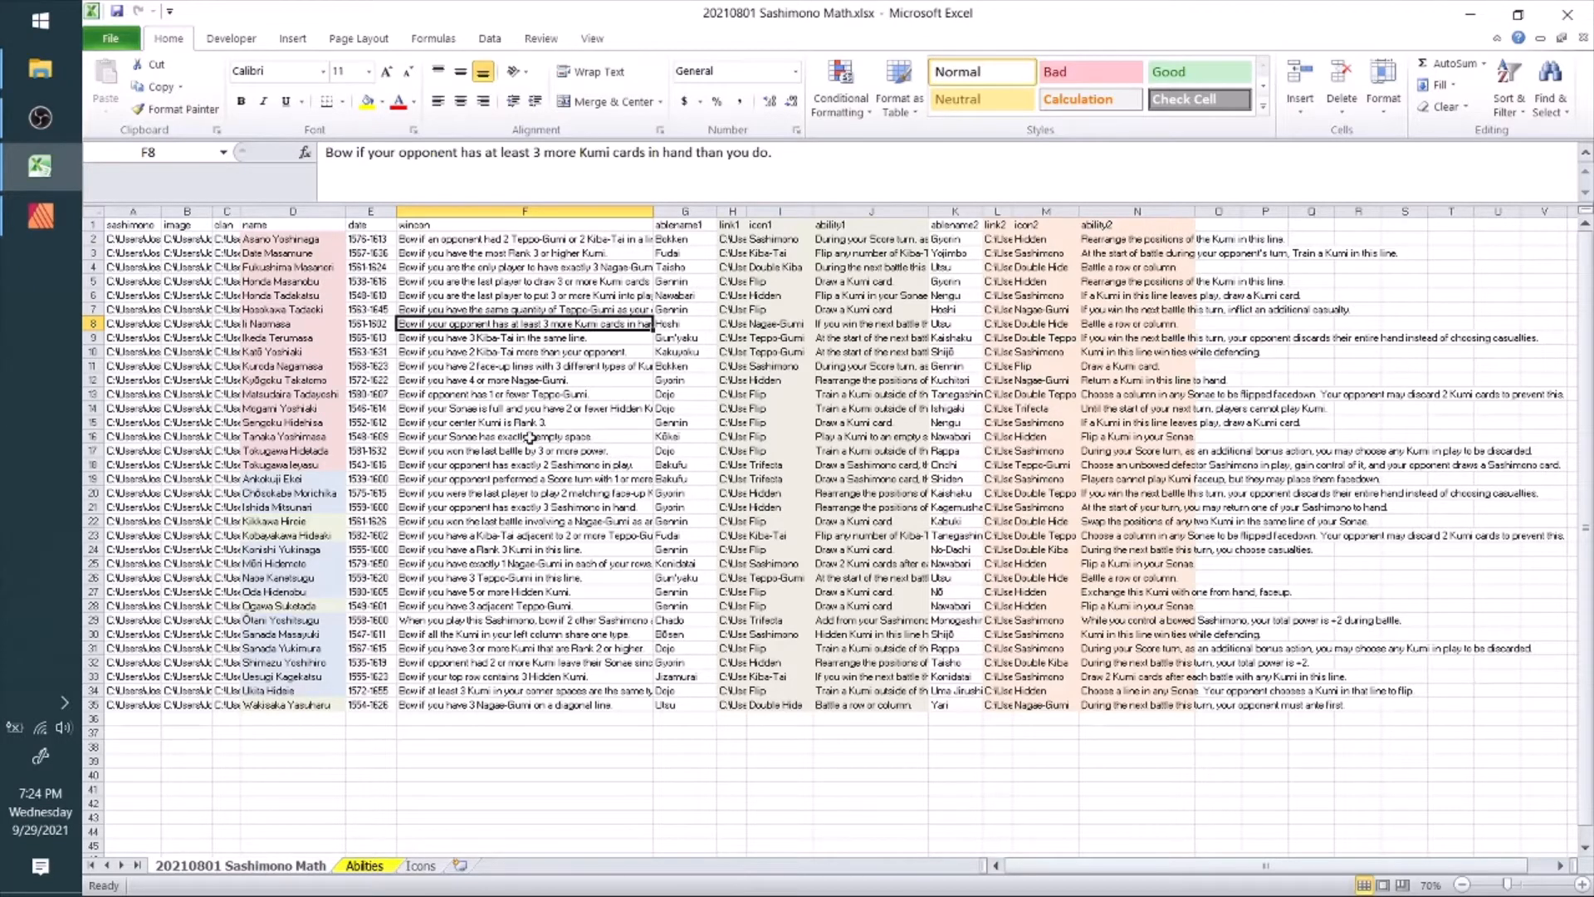
left_click(135, 225)
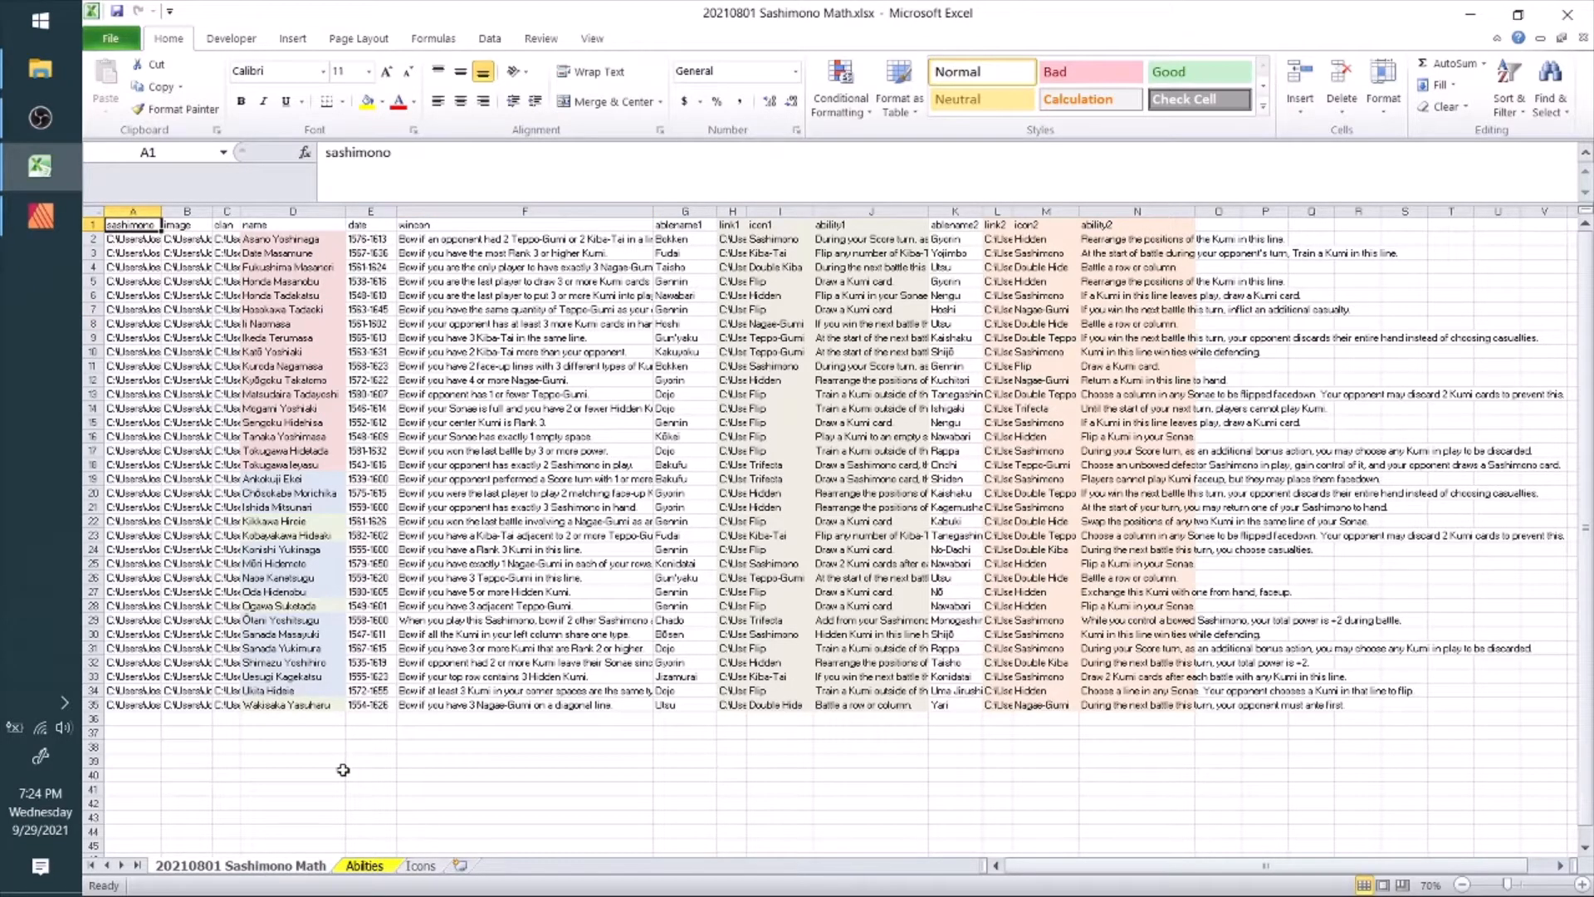
left_click(456, 350)
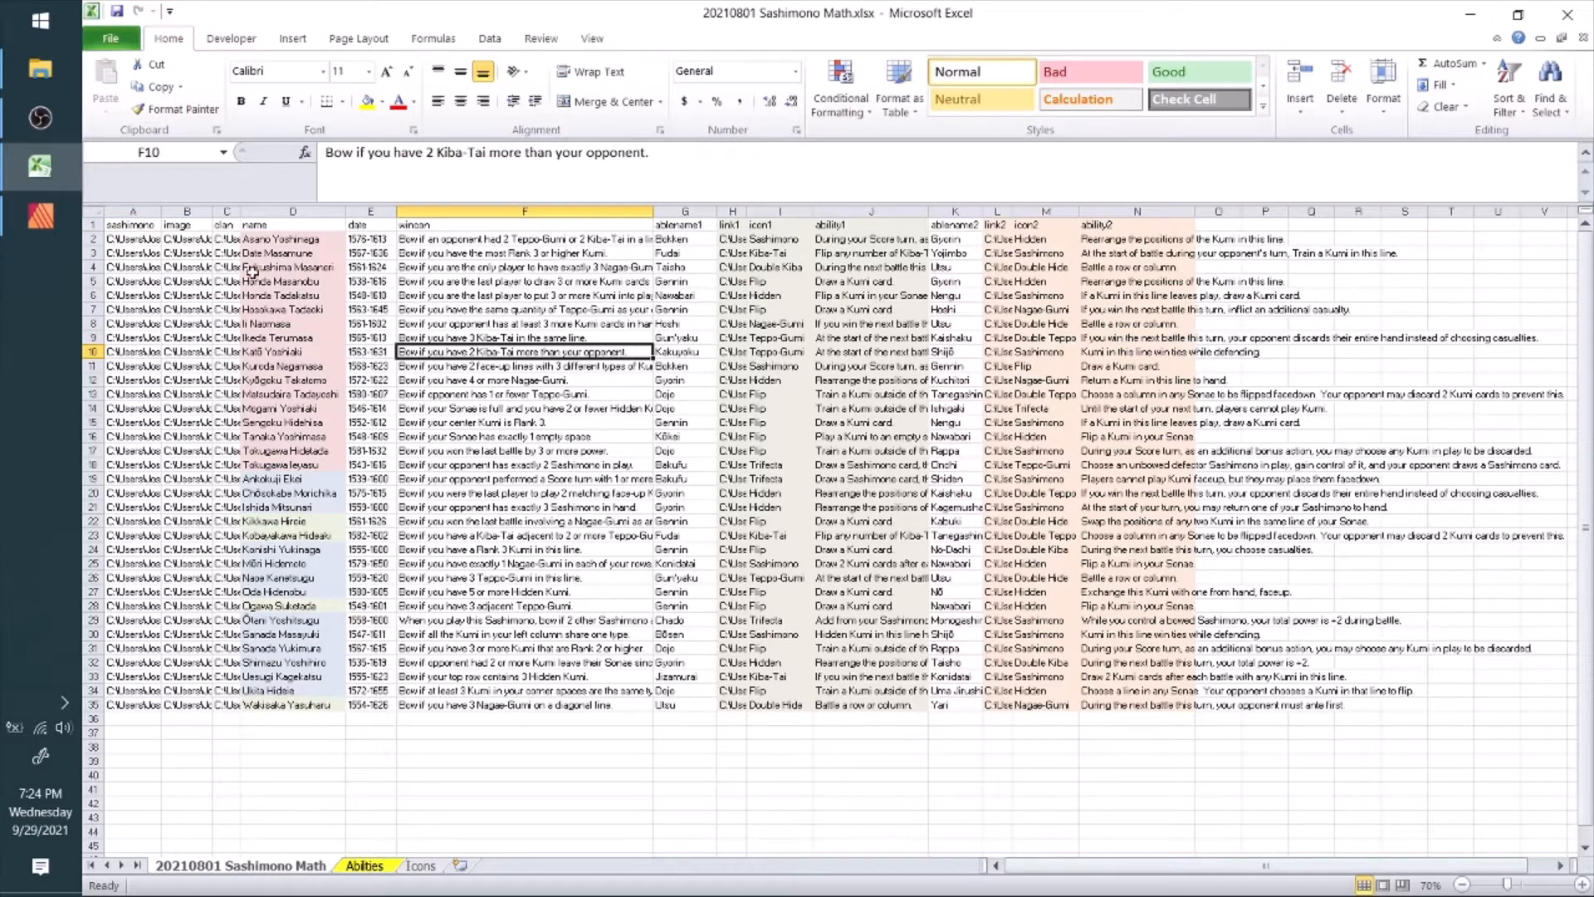
Inspect the sashimono column header and the row 2 file paths in the sashimono, image and clan columns.
left_click(148, 241)
left_click(143, 224)
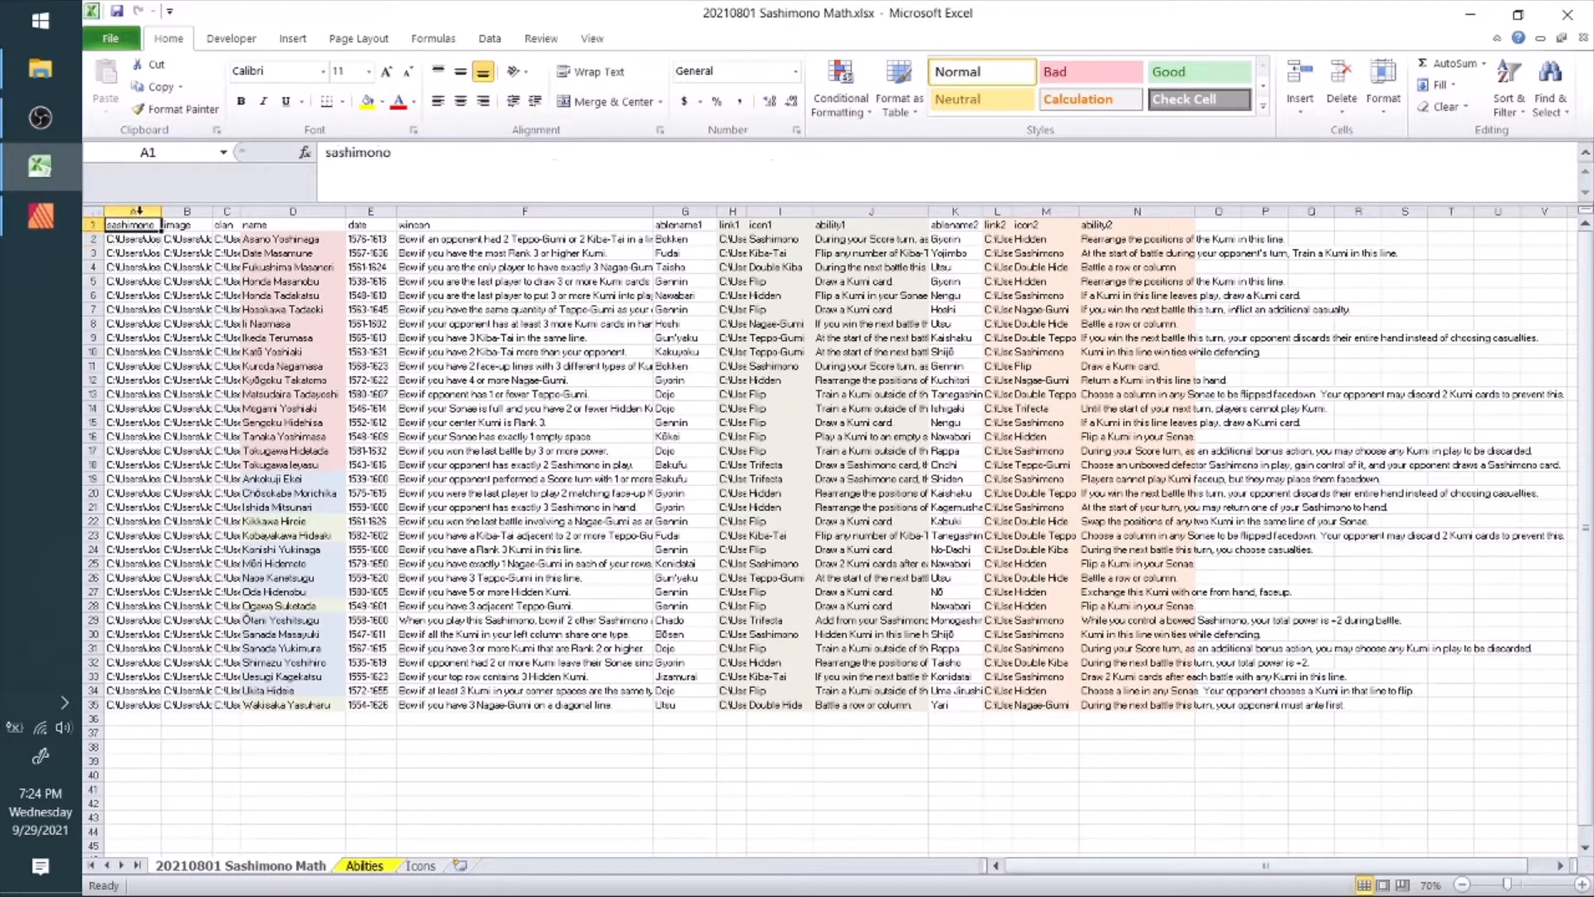
left_click(139, 210)
left_click(138, 238)
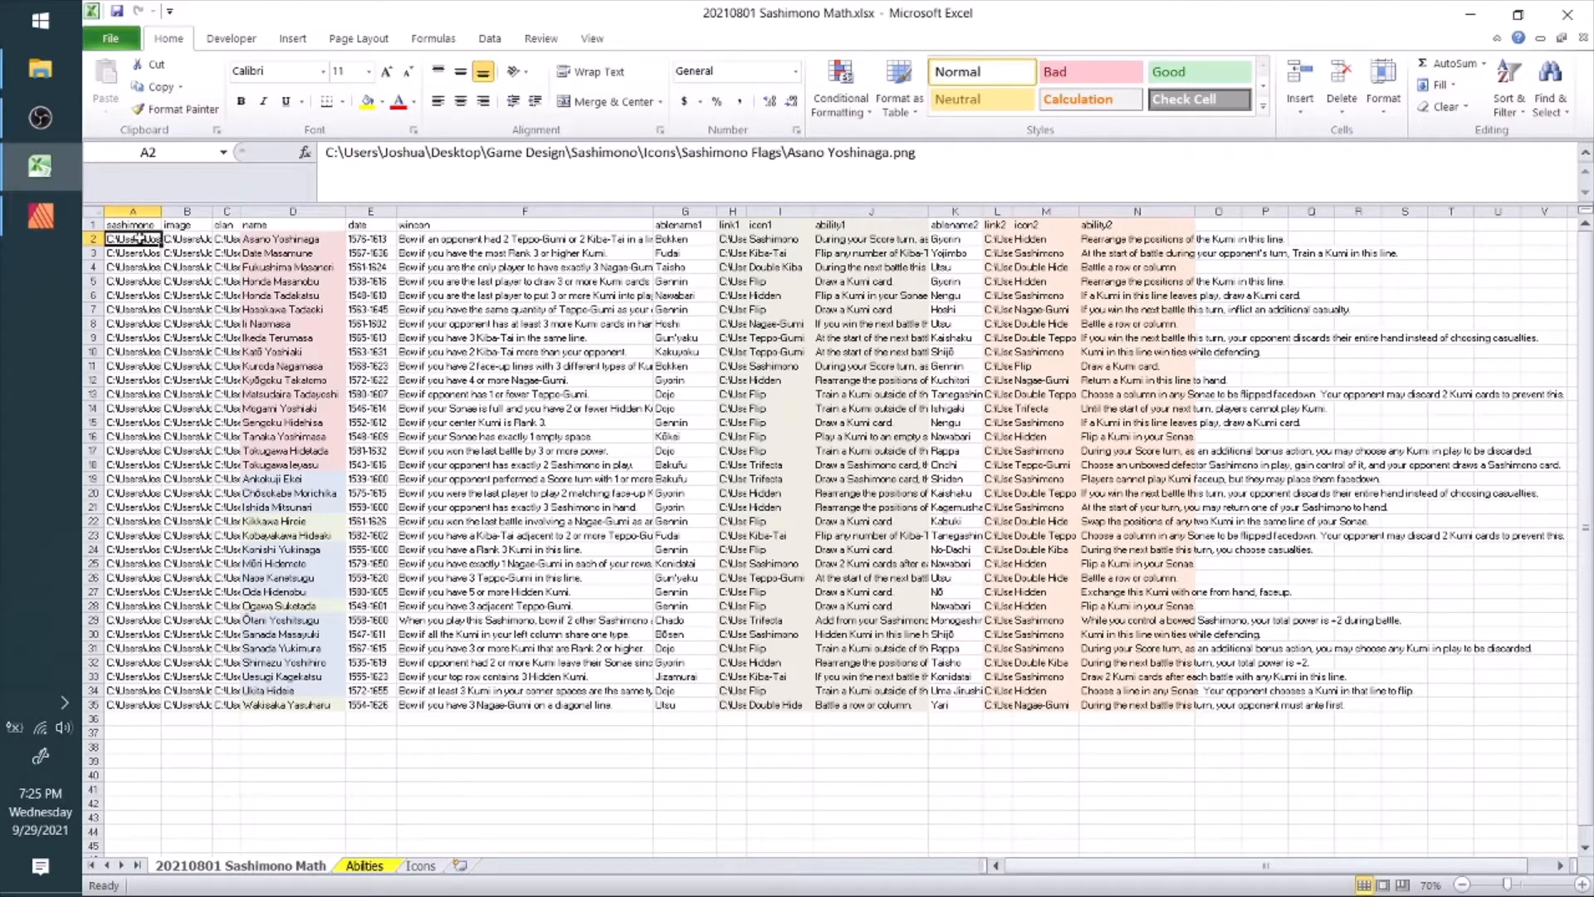
left_click_drag(940, 165, 322, 153)
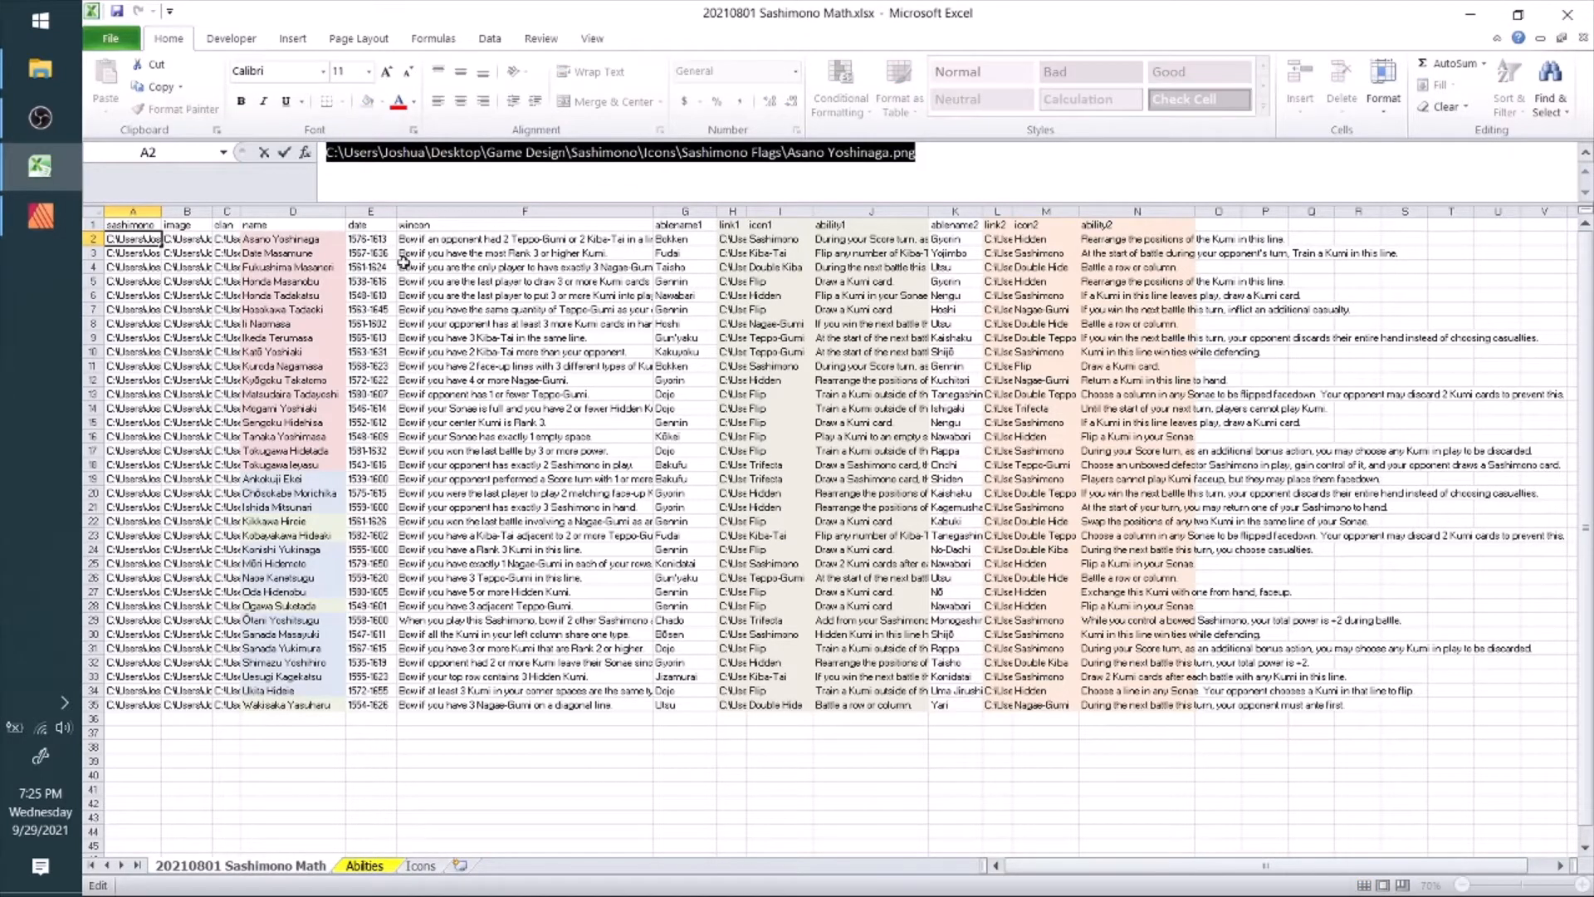
left_click(229, 242)
left_click(187, 239)
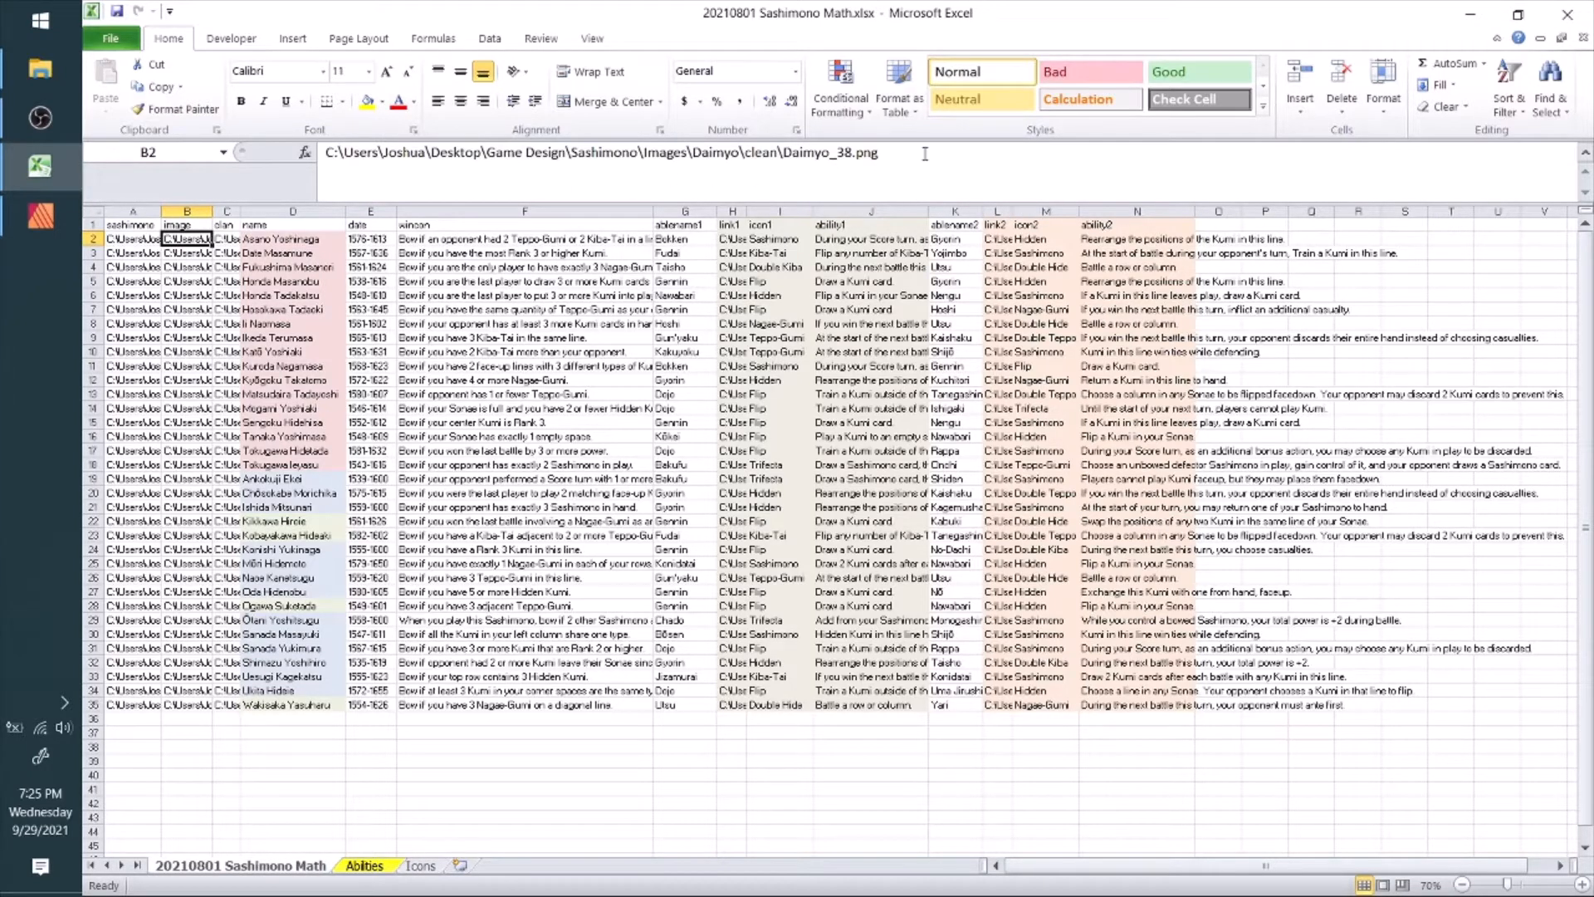
left_click(226, 239)
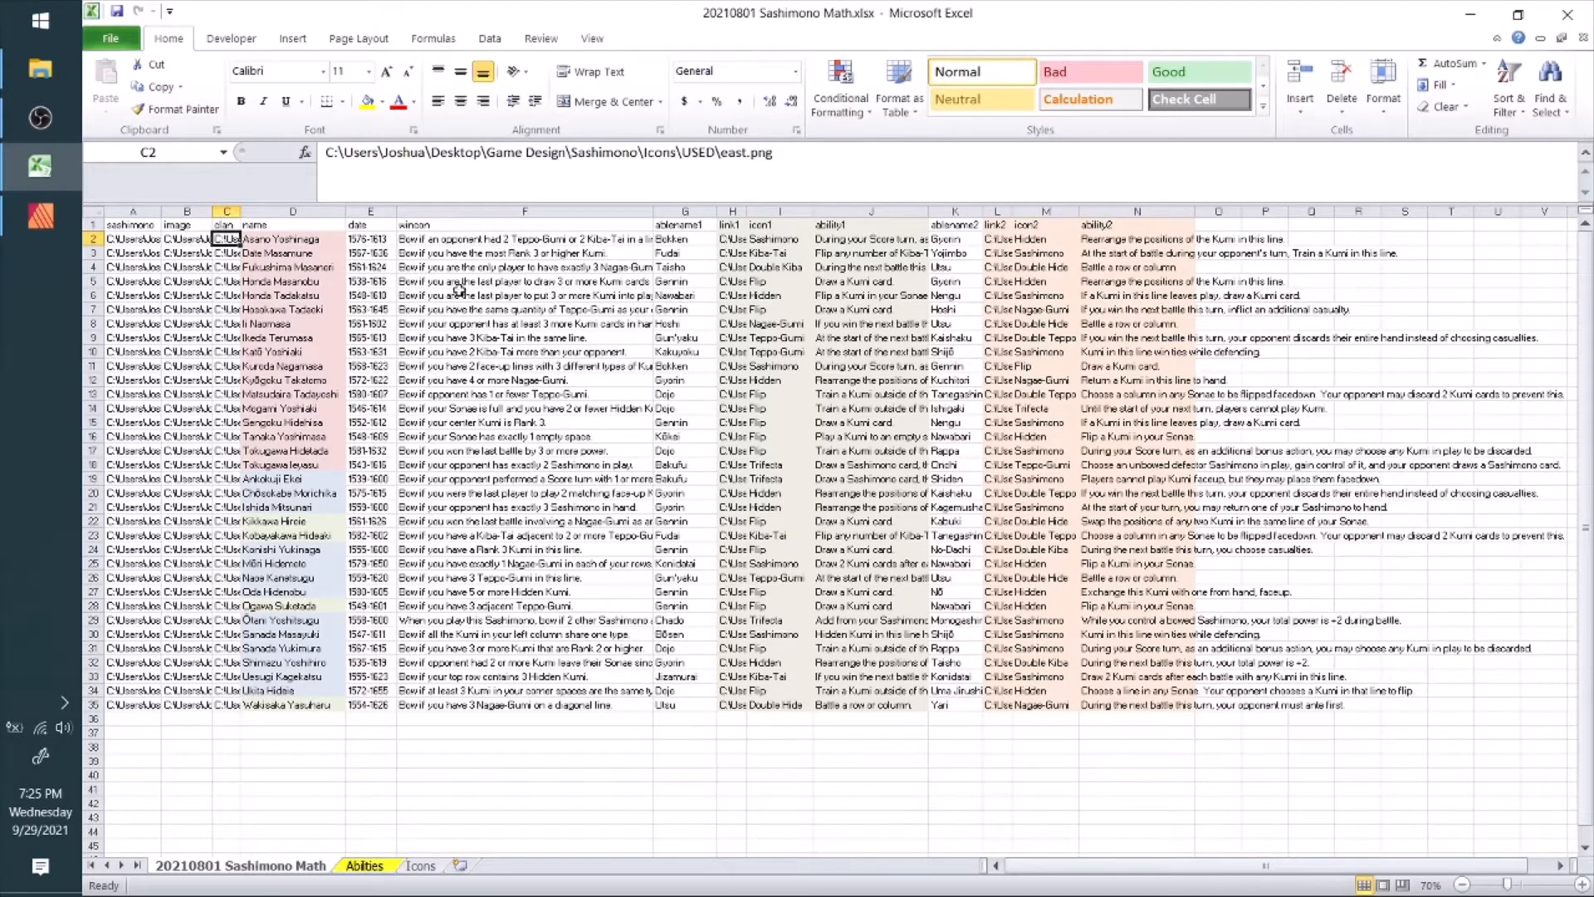
Inspect the row 2 name, date and win condition, and review the whole wincon column down to row 35.
left_click(332, 240)
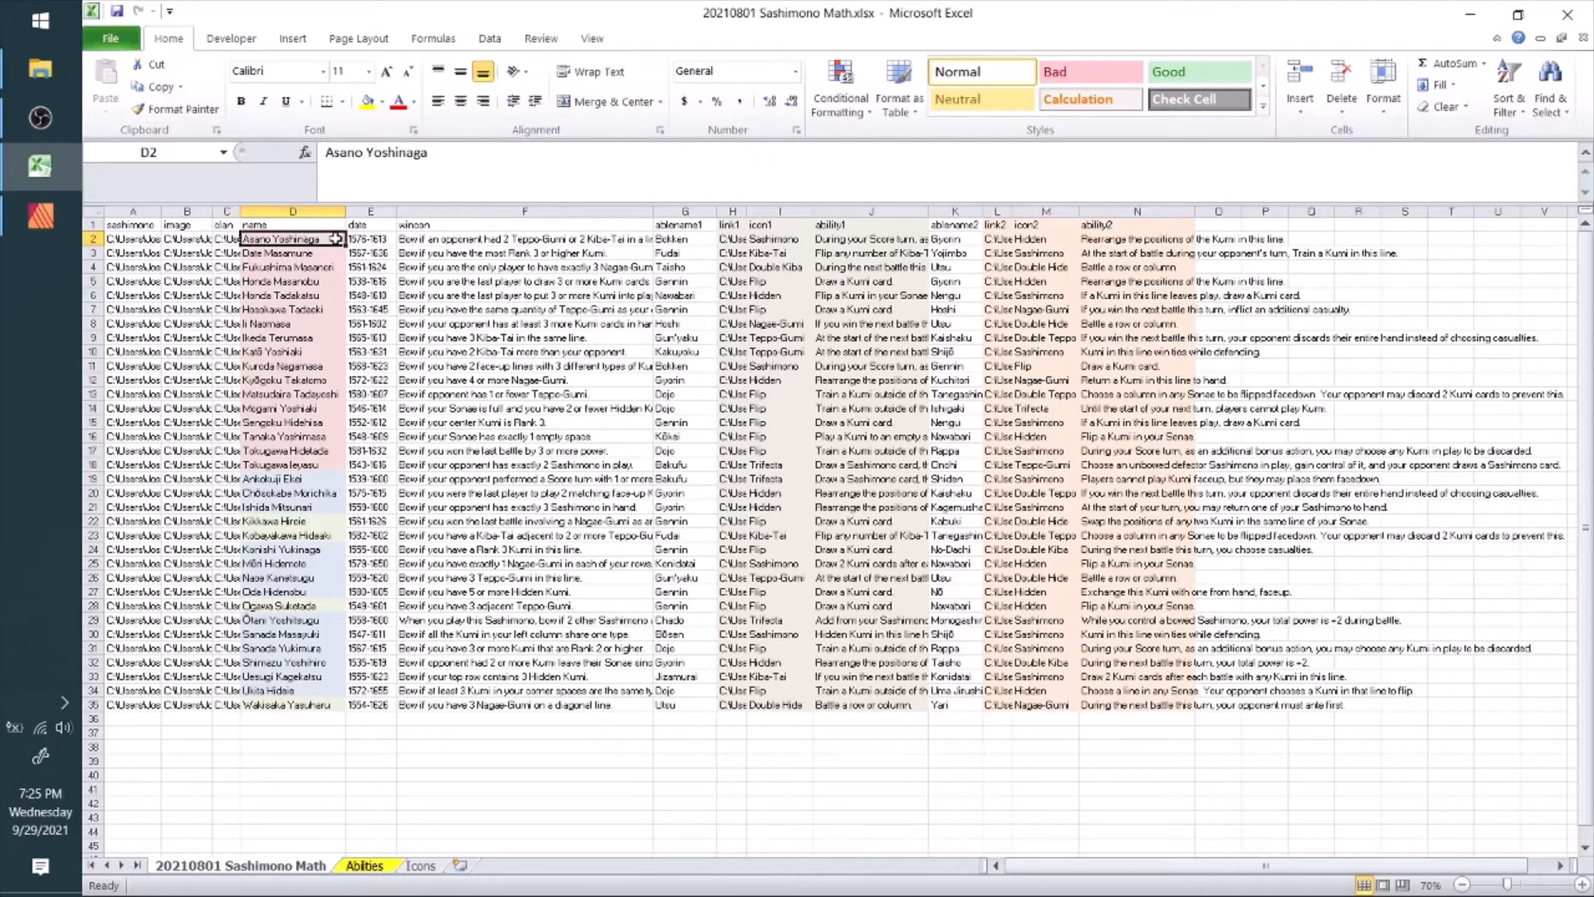
left_click(372, 238)
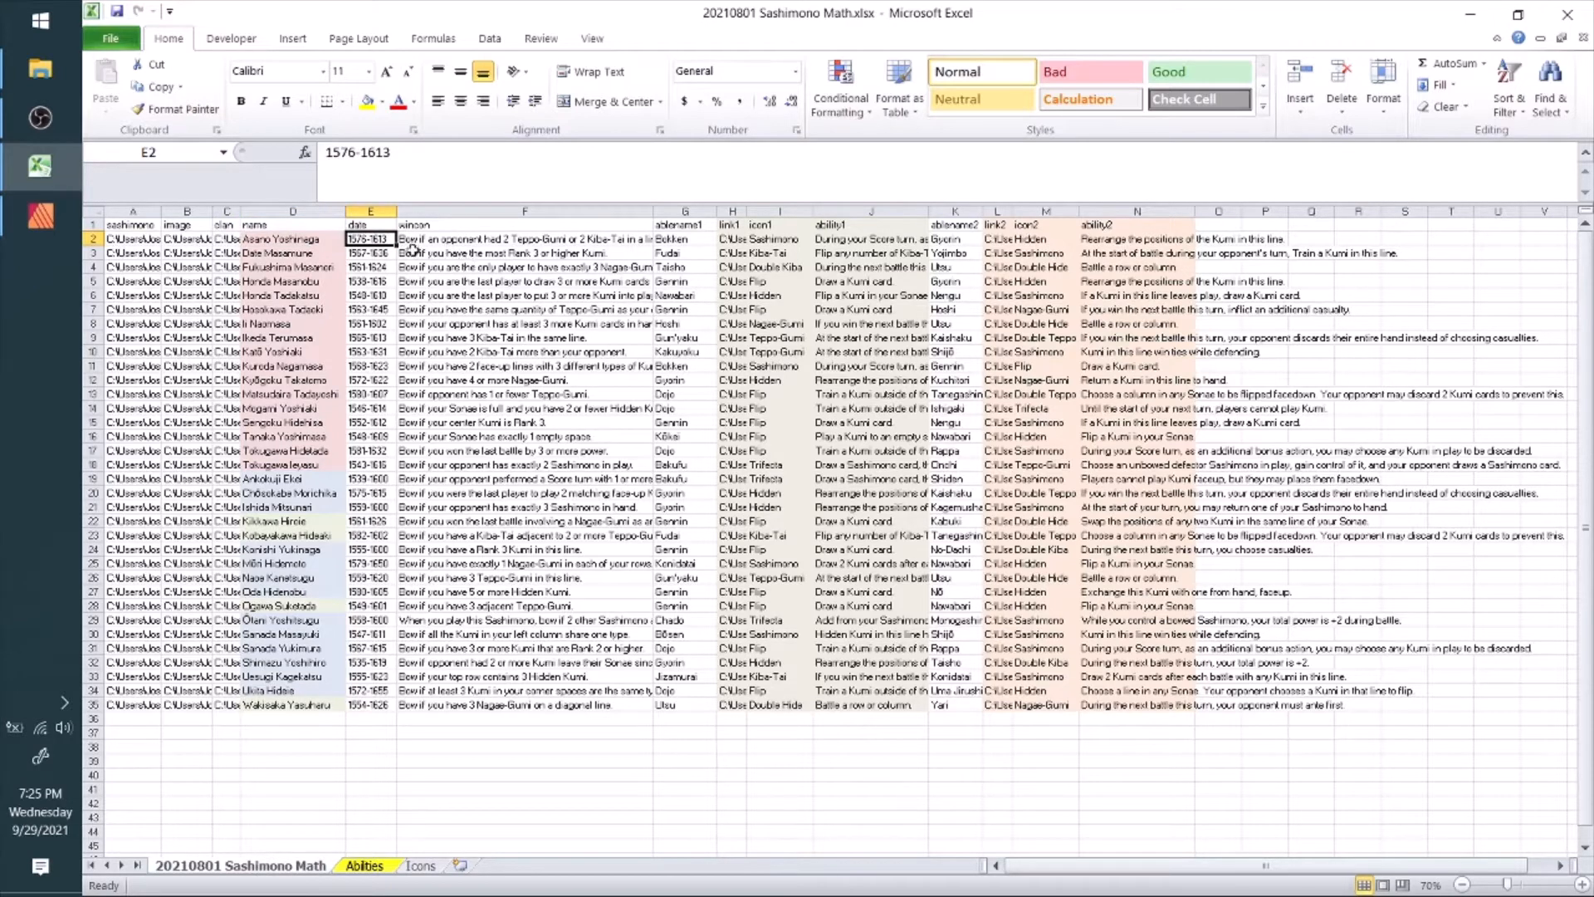
left_click(309, 239)
left_click(370, 238)
left_click(489, 238)
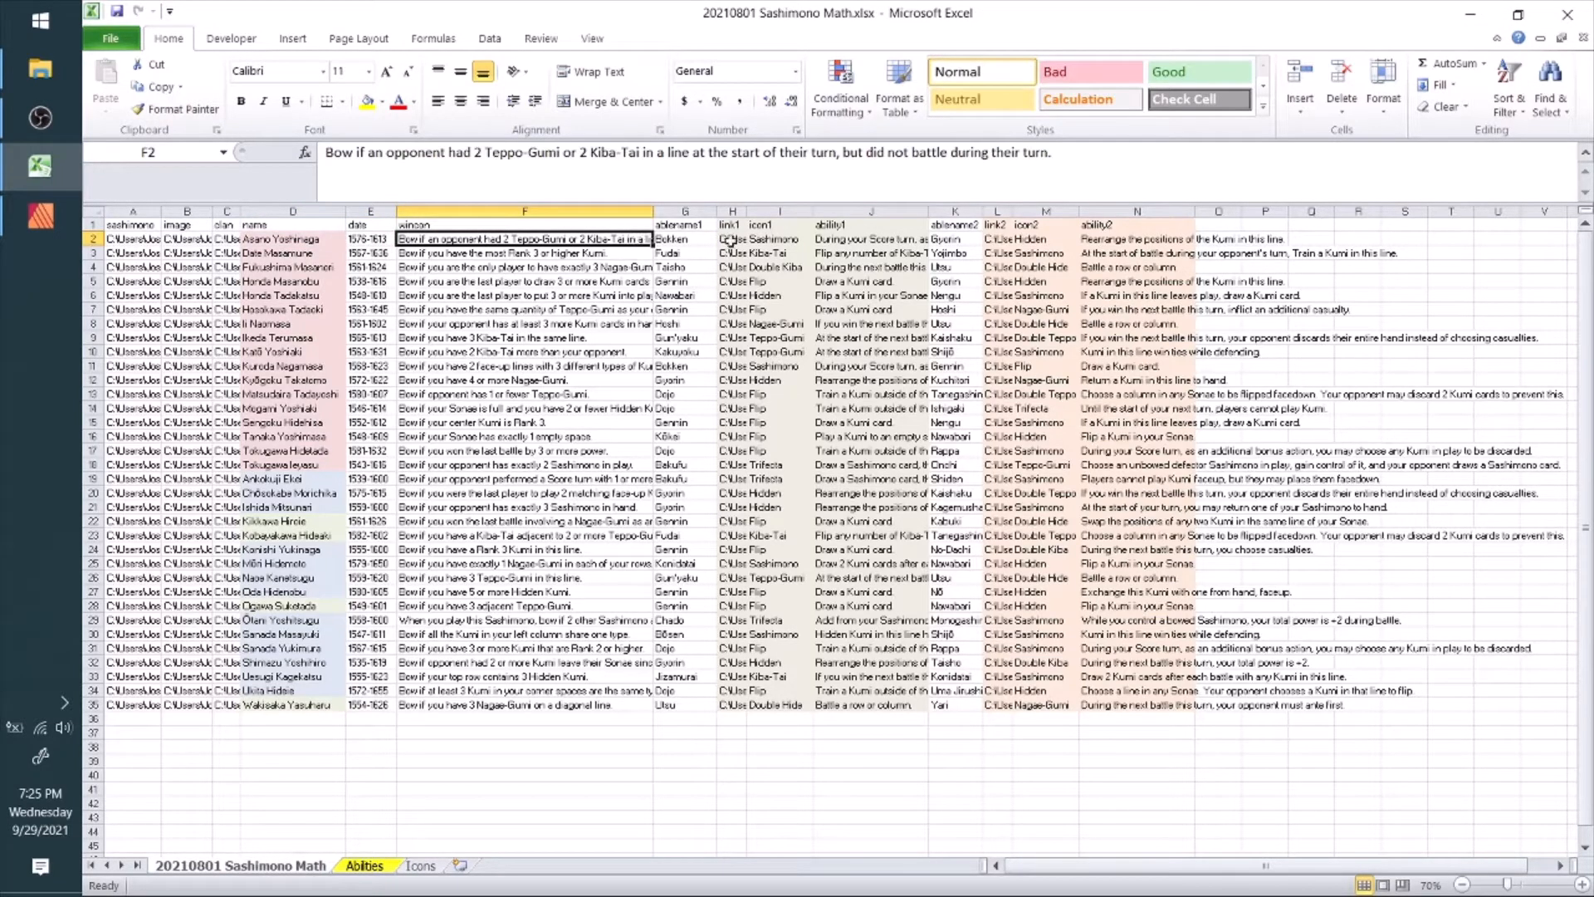
key("Tab")
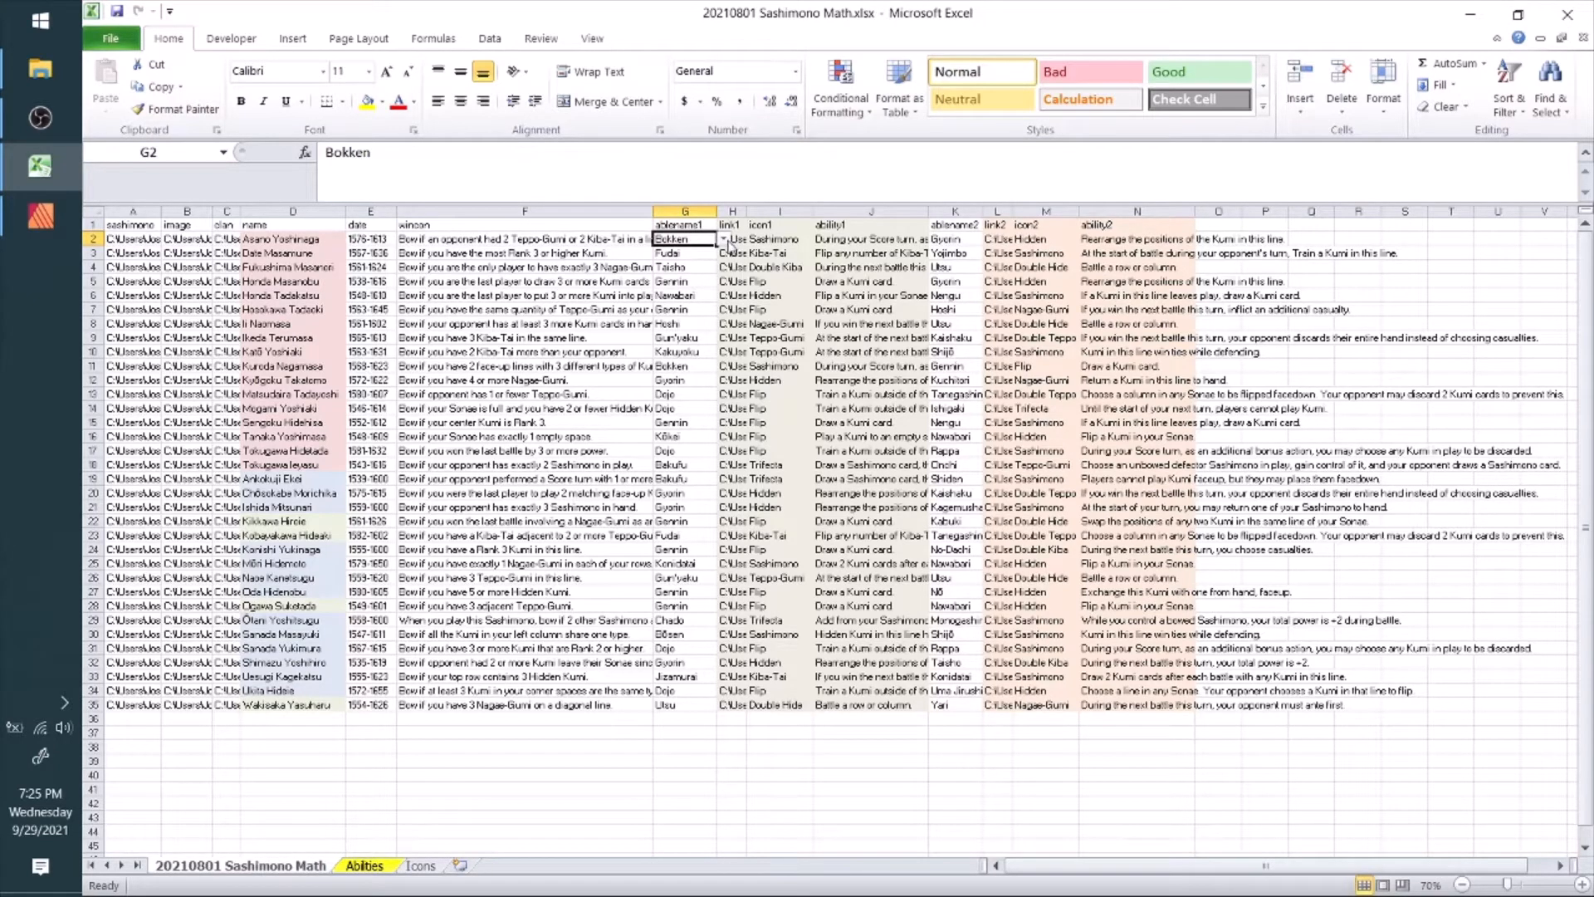
left_click_drag(550, 238, 547, 705)
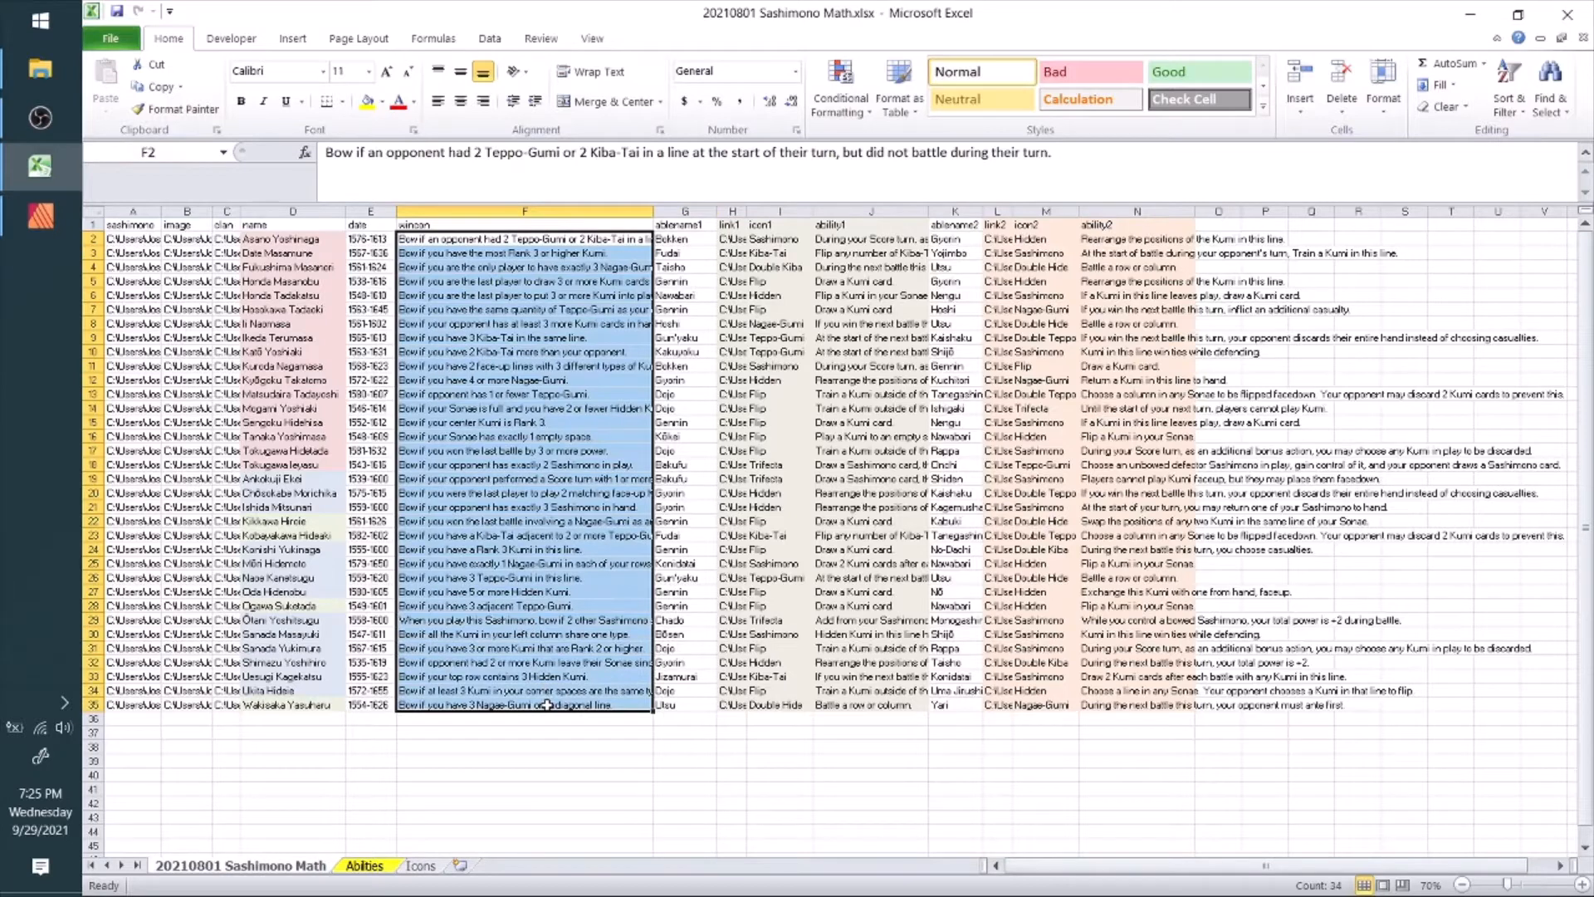
Browse the ability name choices available in the ablename1 and ablename2 cells of row 2, keeping the existing entries.
left_click(696, 239)
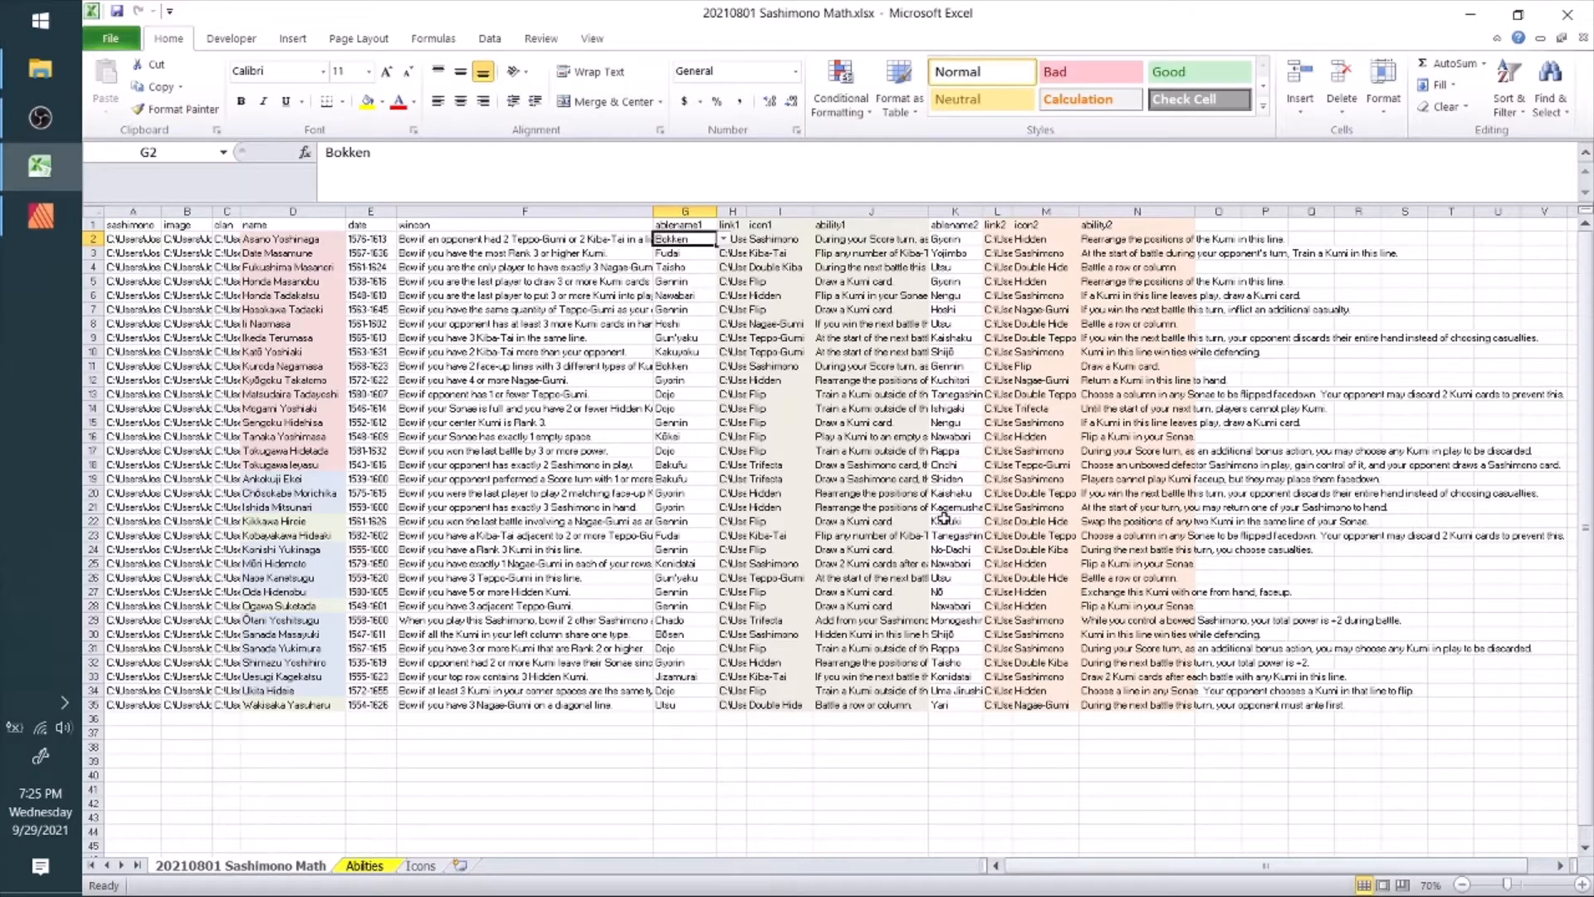
left_click(724, 239)
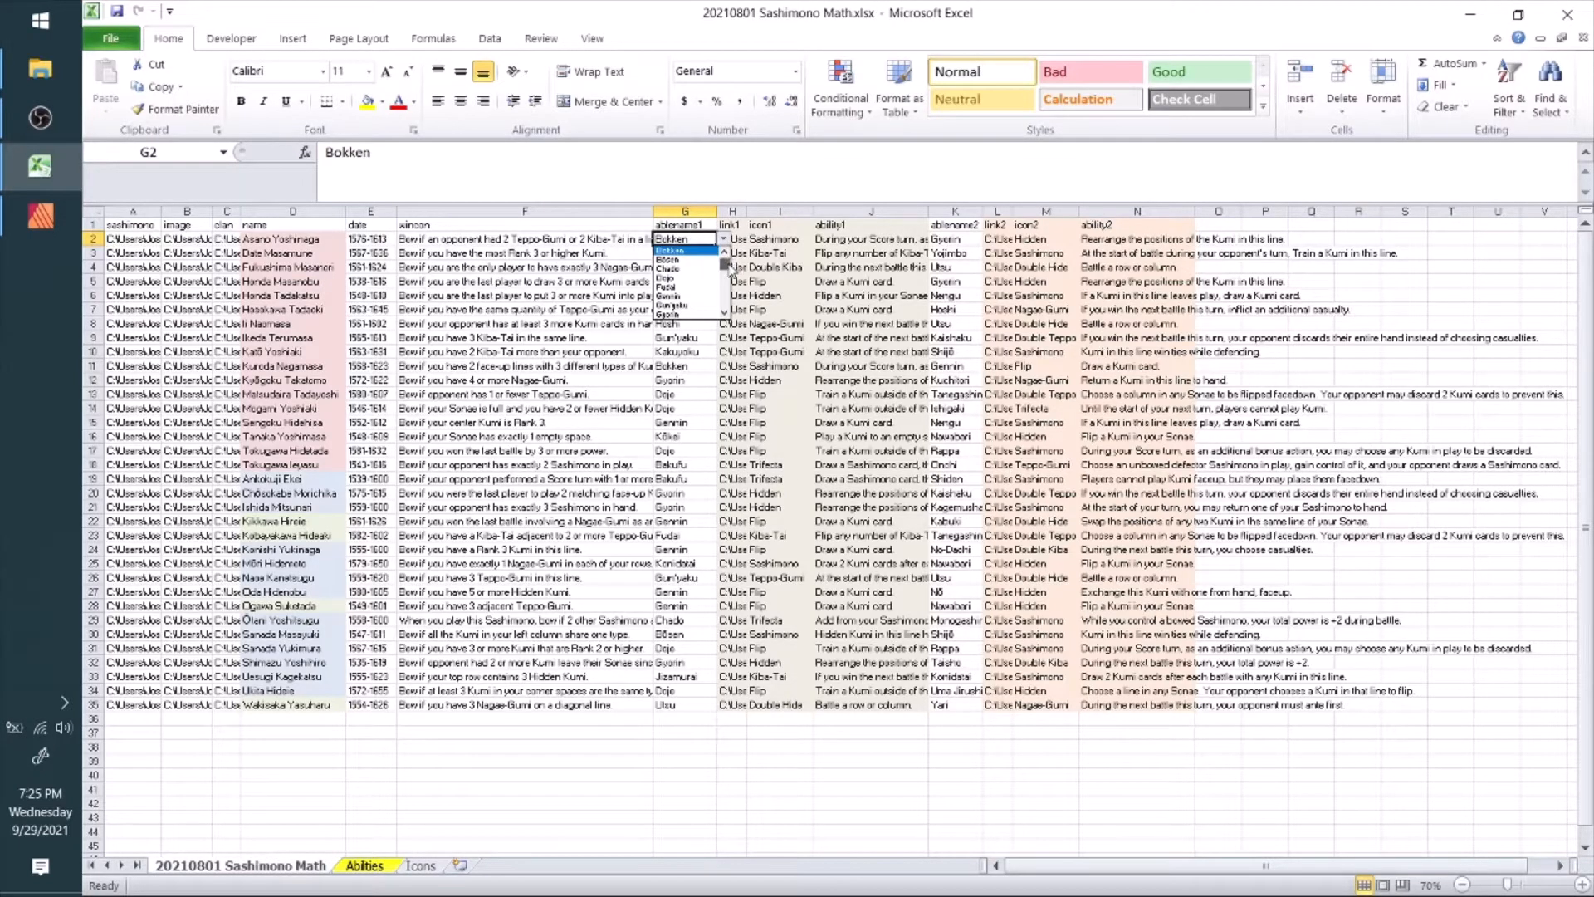
mouse_move(730, 270)
left_mouse_down()
mouse_move(731, 311)
mouse_move(728, 255)
left_mouse_up()
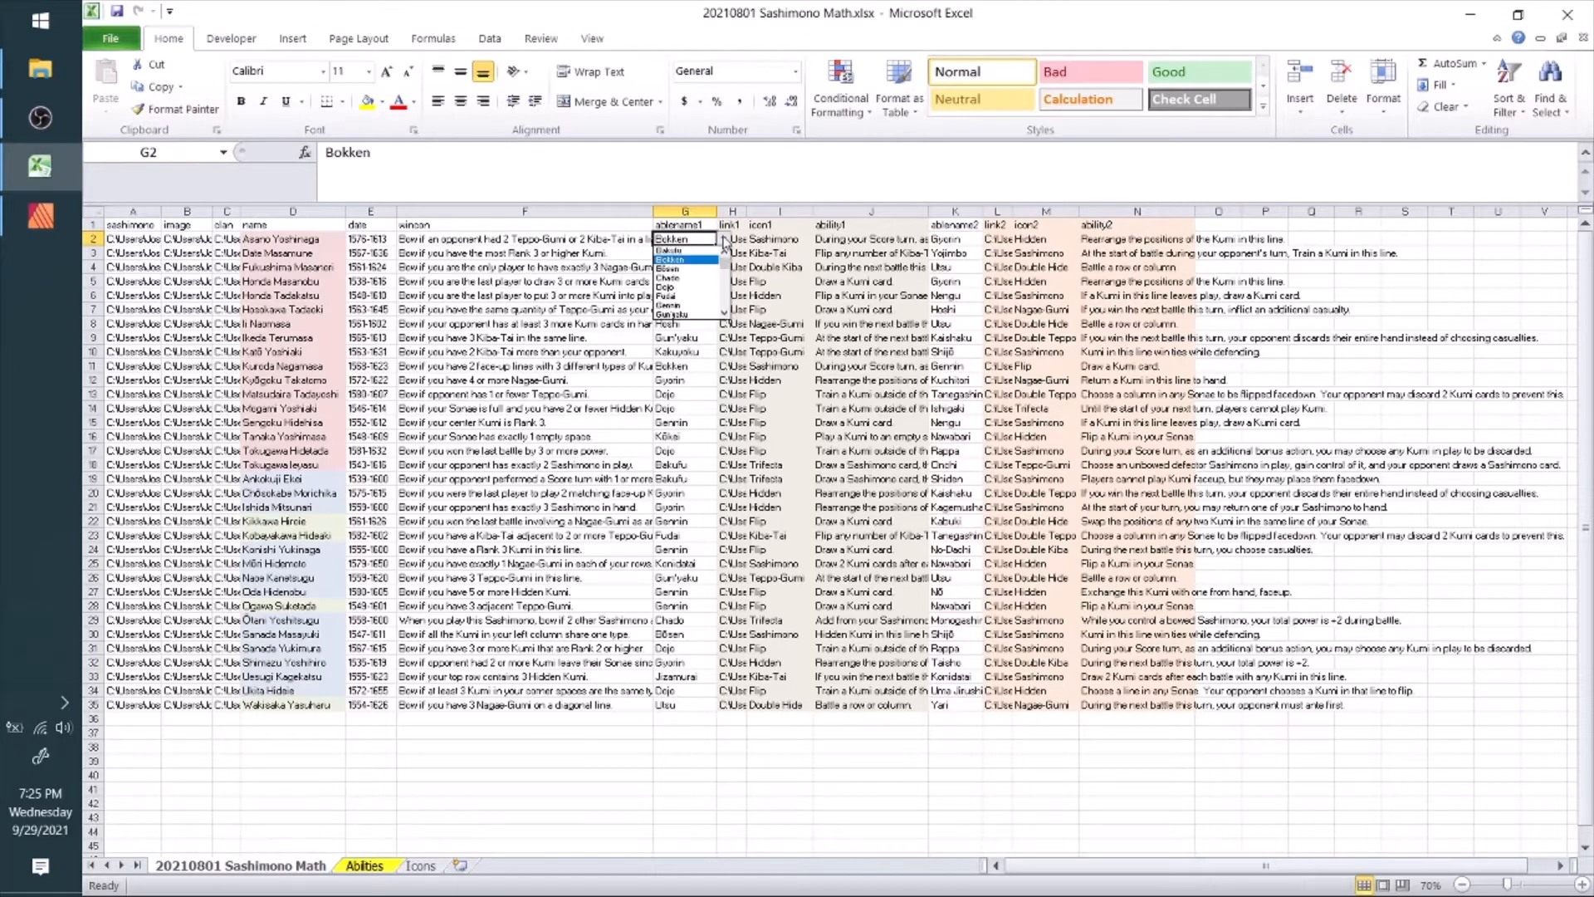
left_click(725, 242)
left_click(949, 238)
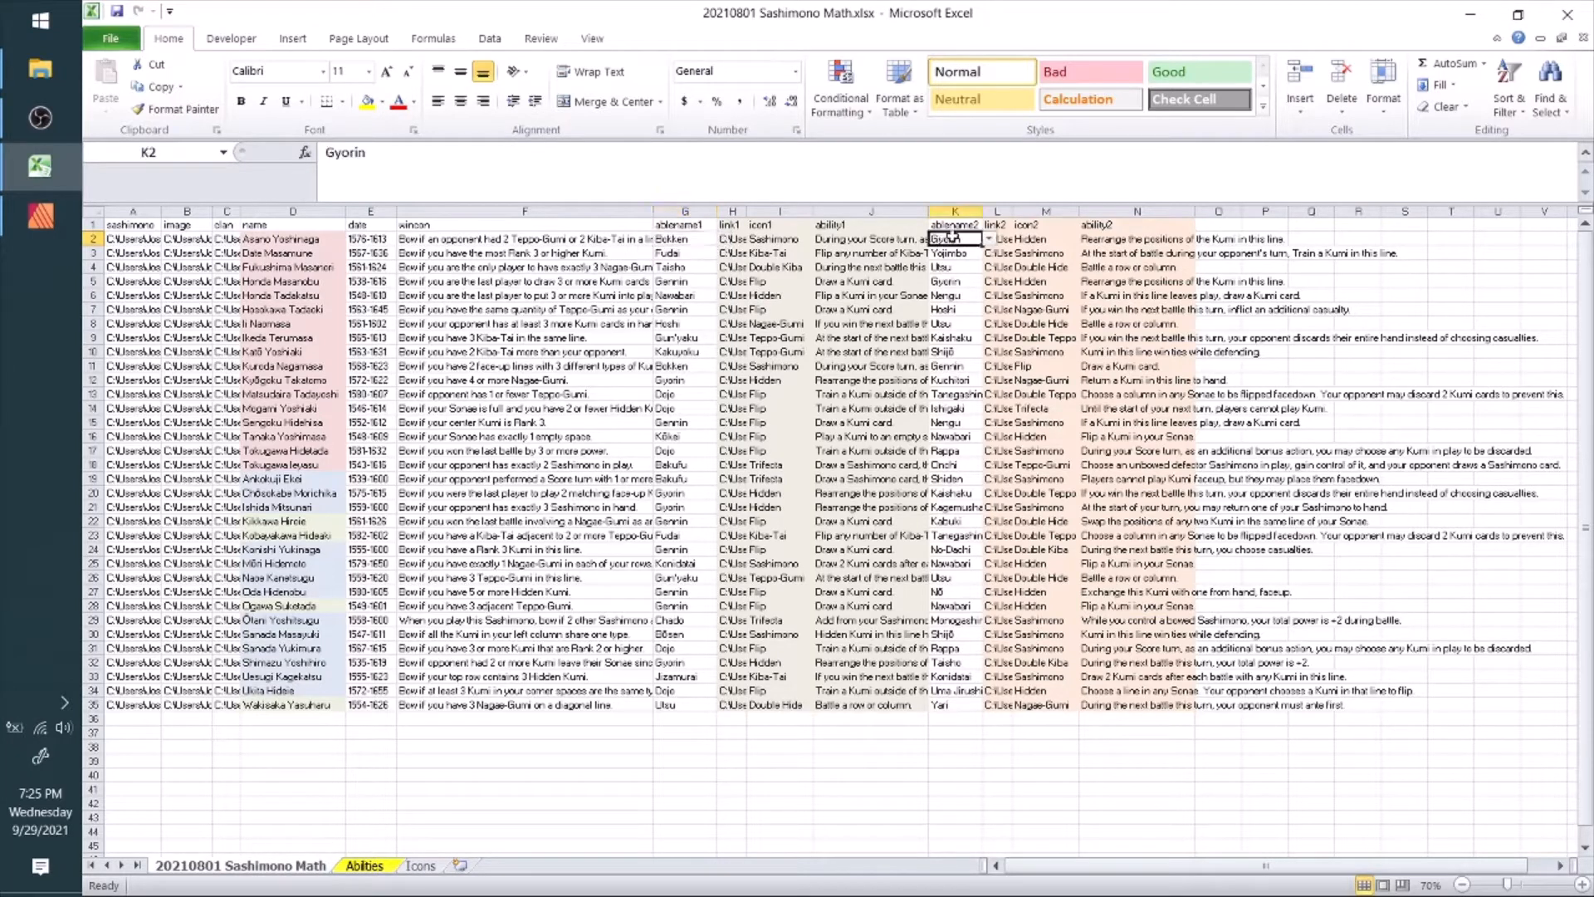
left_click(989, 239)
mouse_move(992, 274)
left_mouse_down()
mouse_move(993, 295)
mouse_move(994, 251)
left_mouse_up()
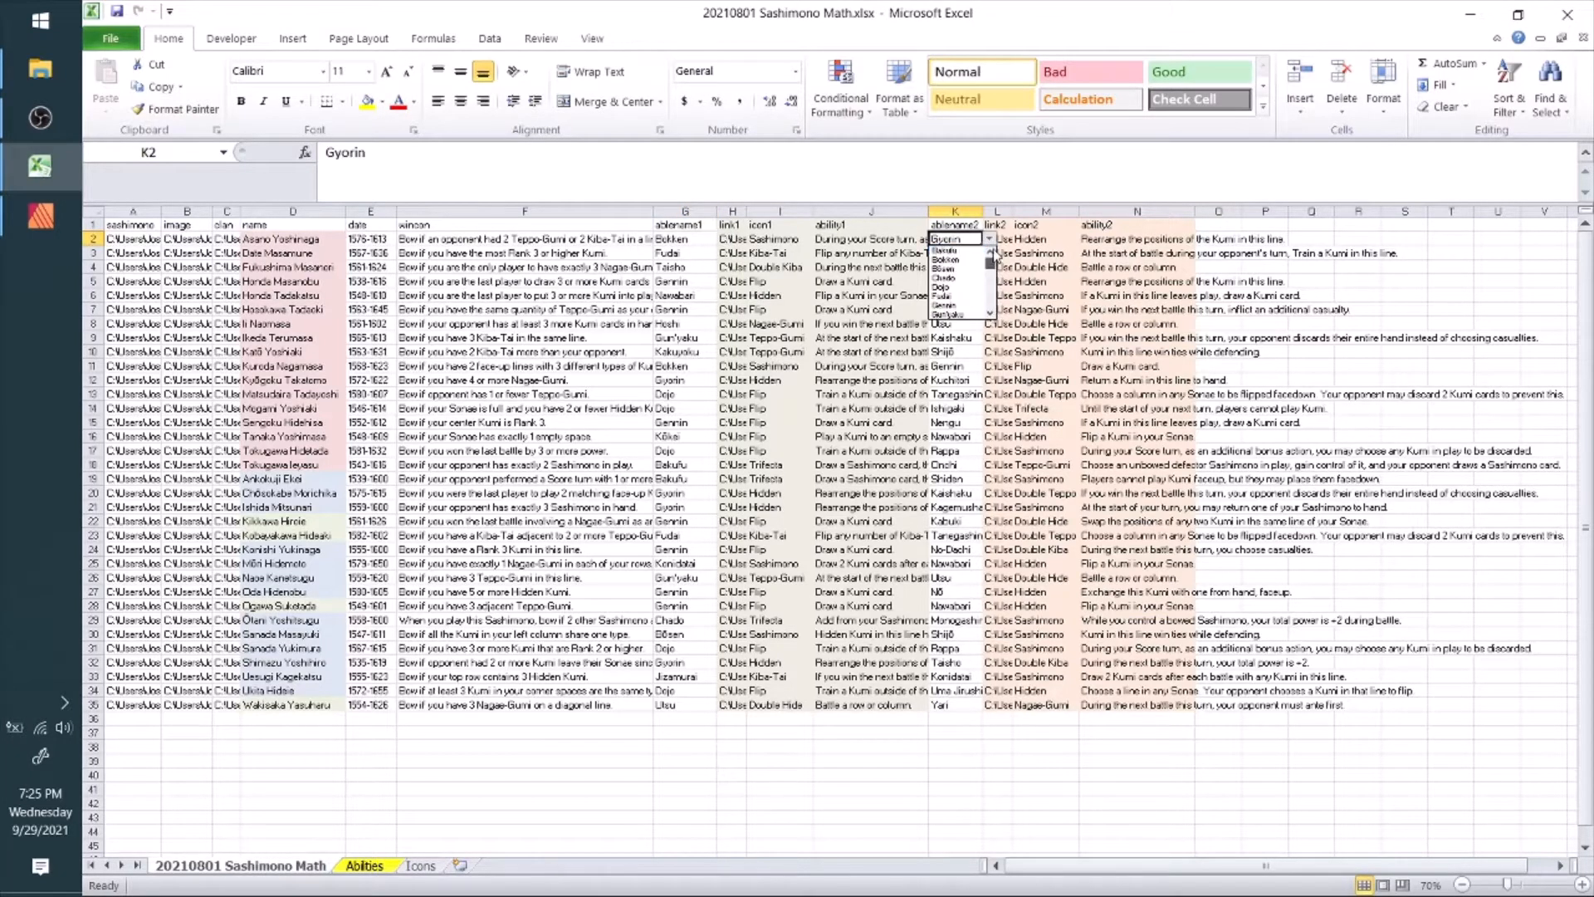
left_click(991, 239)
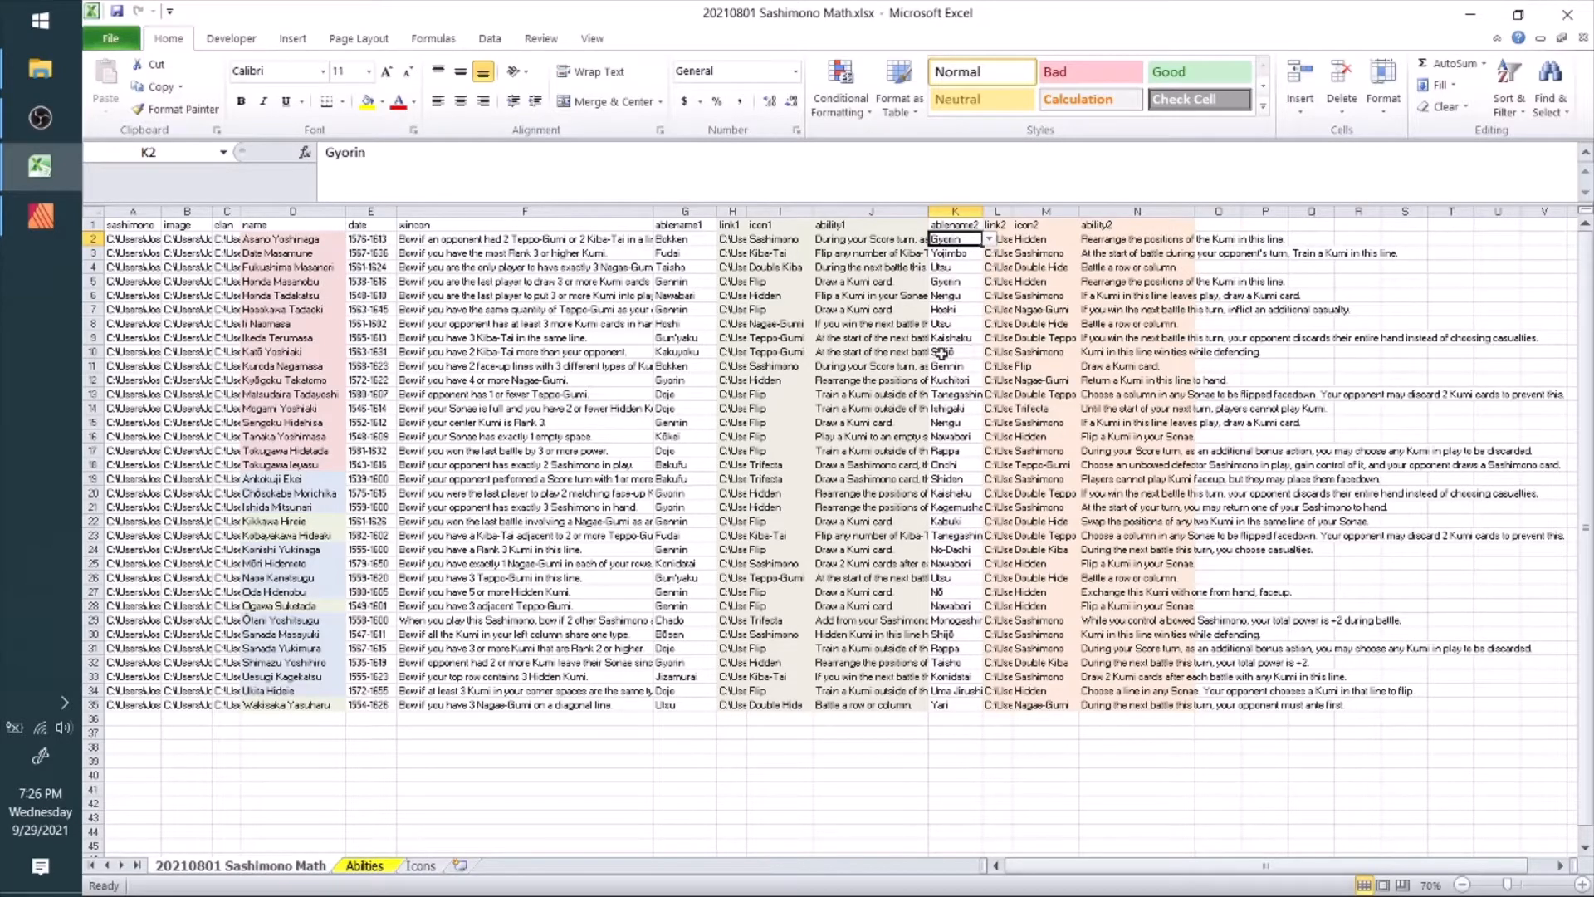
Examine the ability names and descriptions on the Abilities sheet and return to the 20210801 Sashimono Math sheet.
left_click(365, 866)
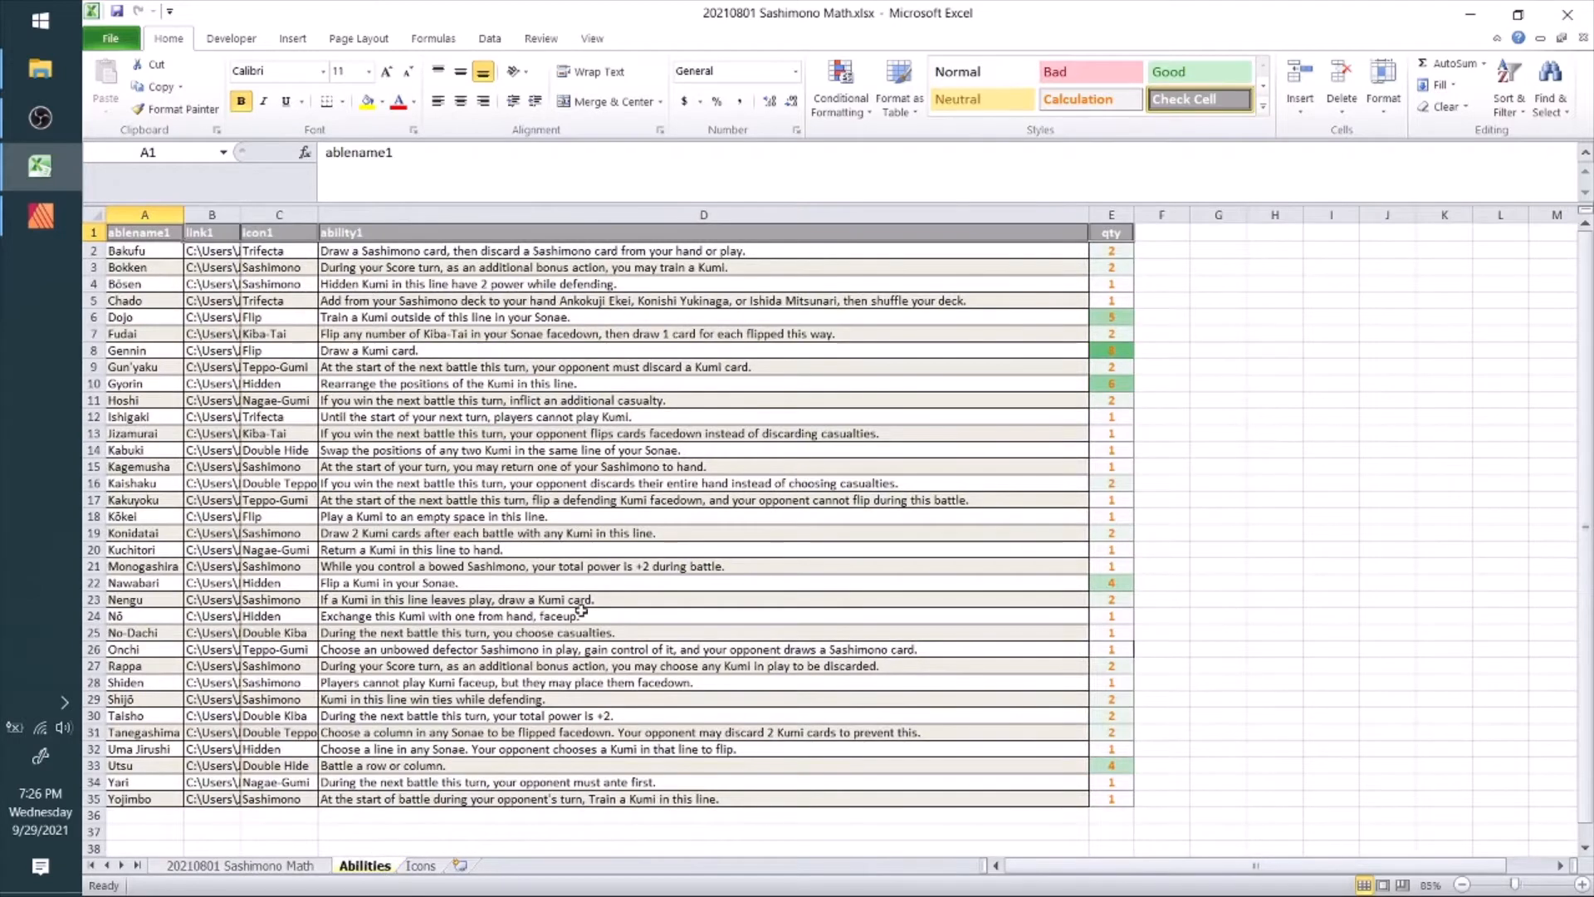
left_click(368, 250)
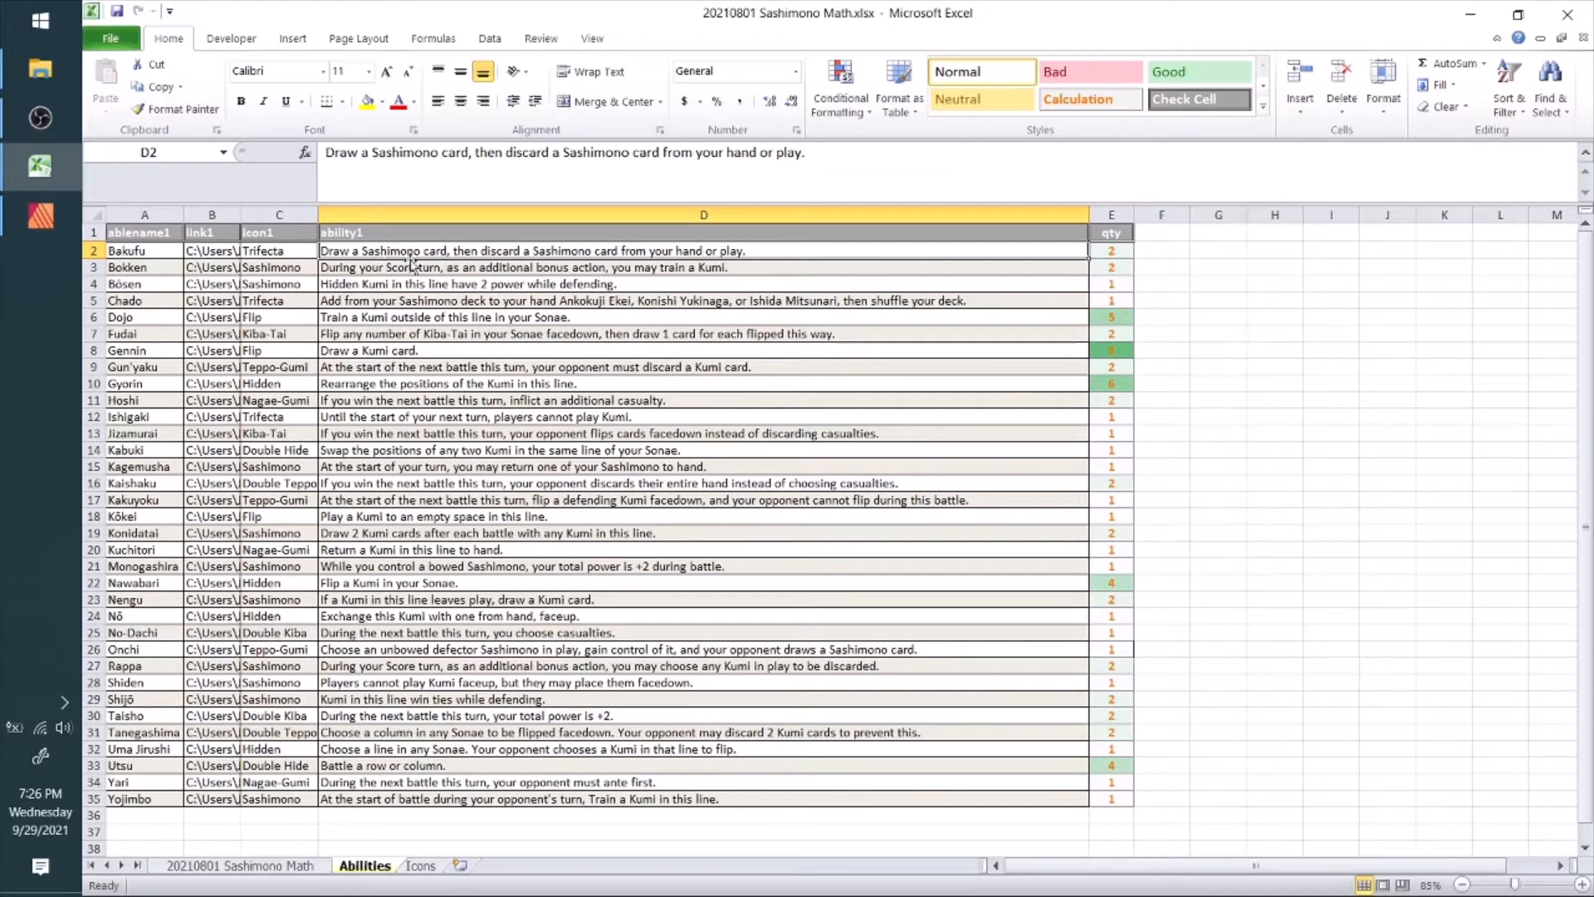
left_click(240, 862)
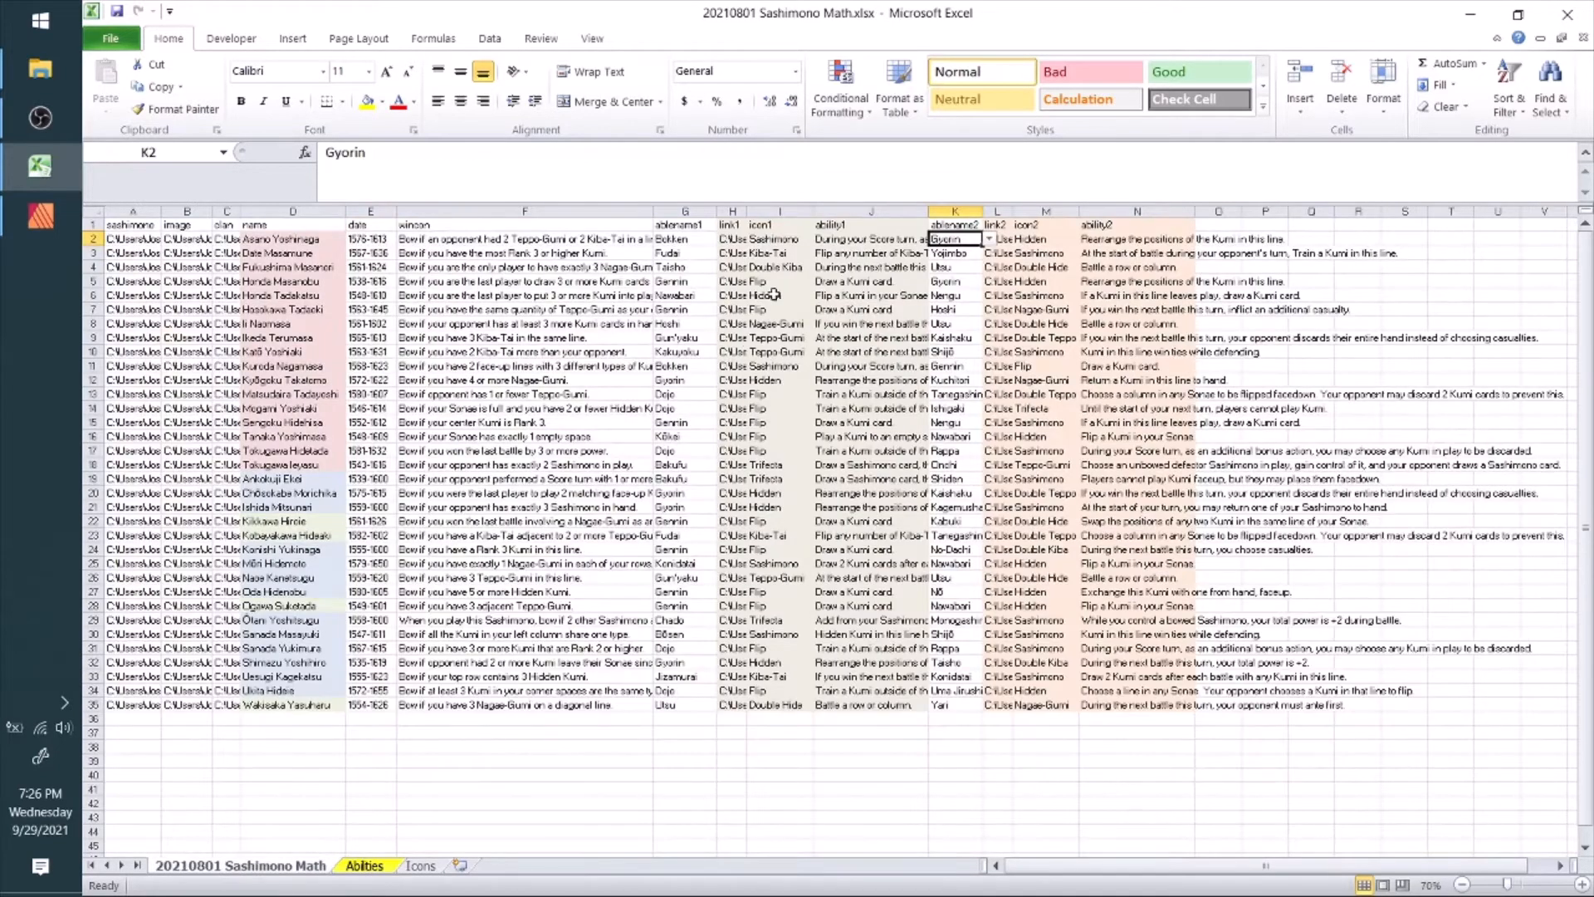
Inspect the VLOOKUP formulas in the icon and ability columns and return to the sashimono header cell.
left_click_drag(800, 251, 1220, 689)
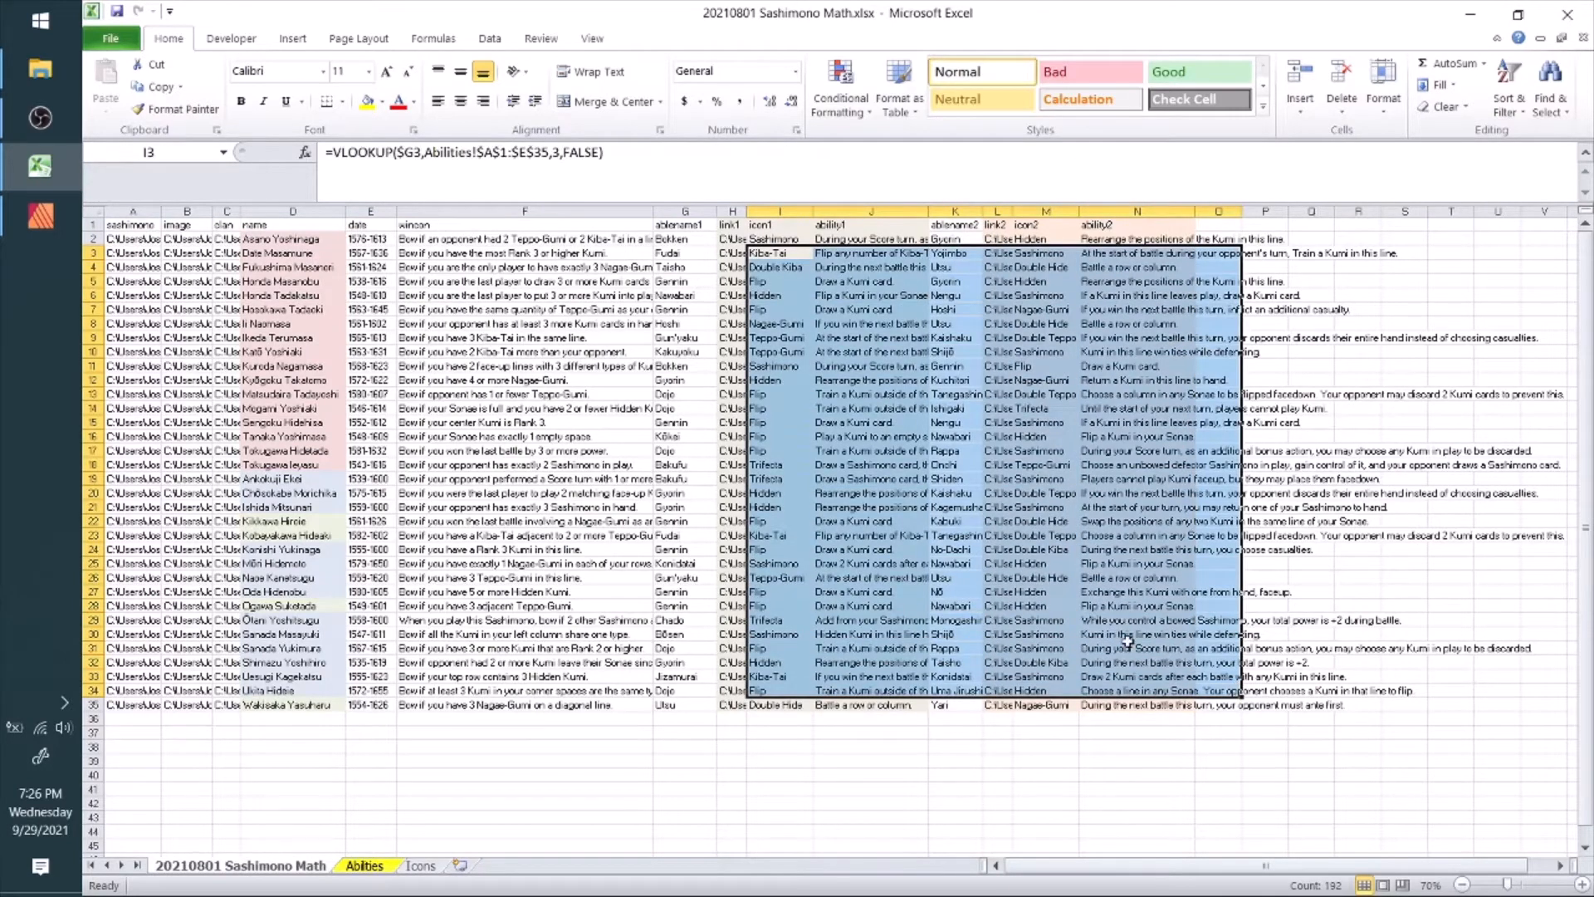
left_click(1127, 647)
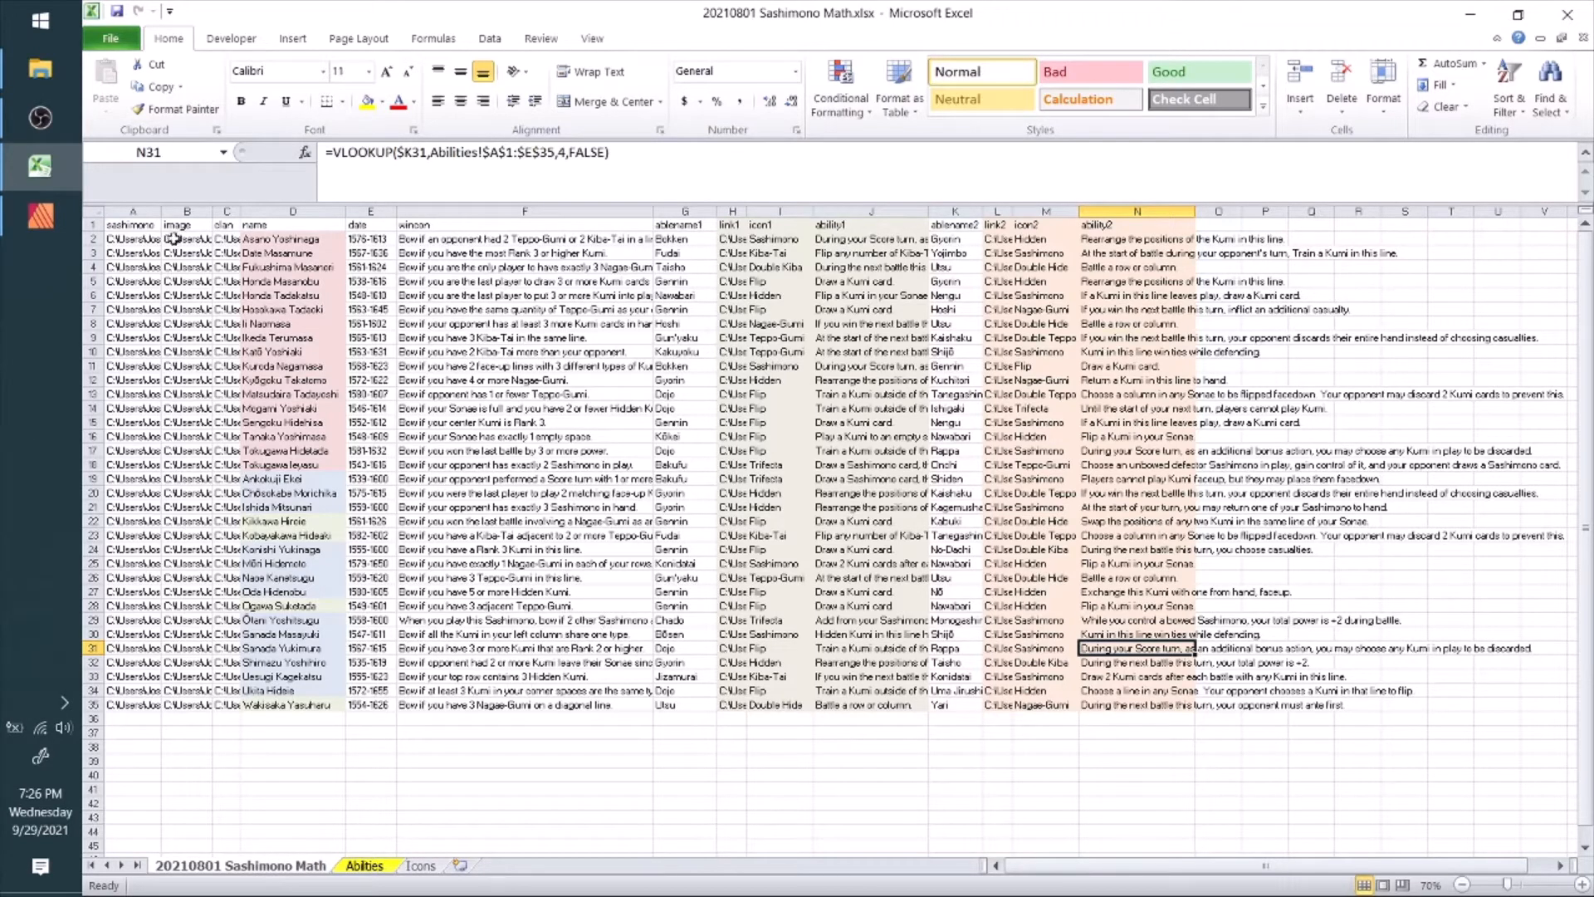
left_click(143, 225)
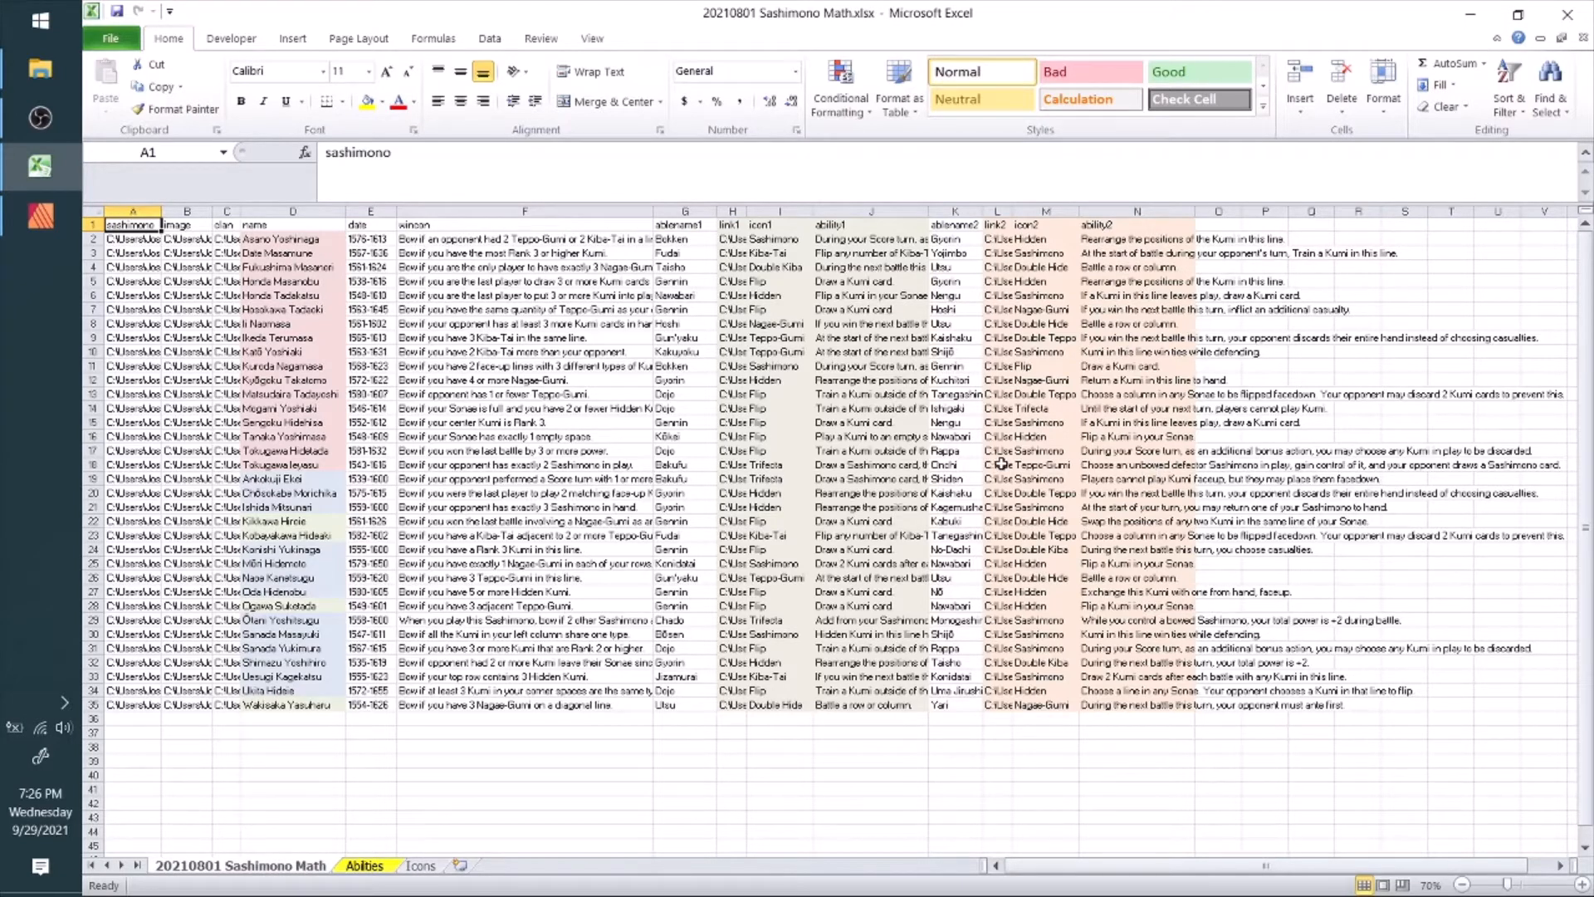
Close the Sashimono Math workbook and switch to the Sashimono Data Merge card layout in Affinity Publisher, with nothing selected.
left_click(1572, 18)
left_click(830, 490)
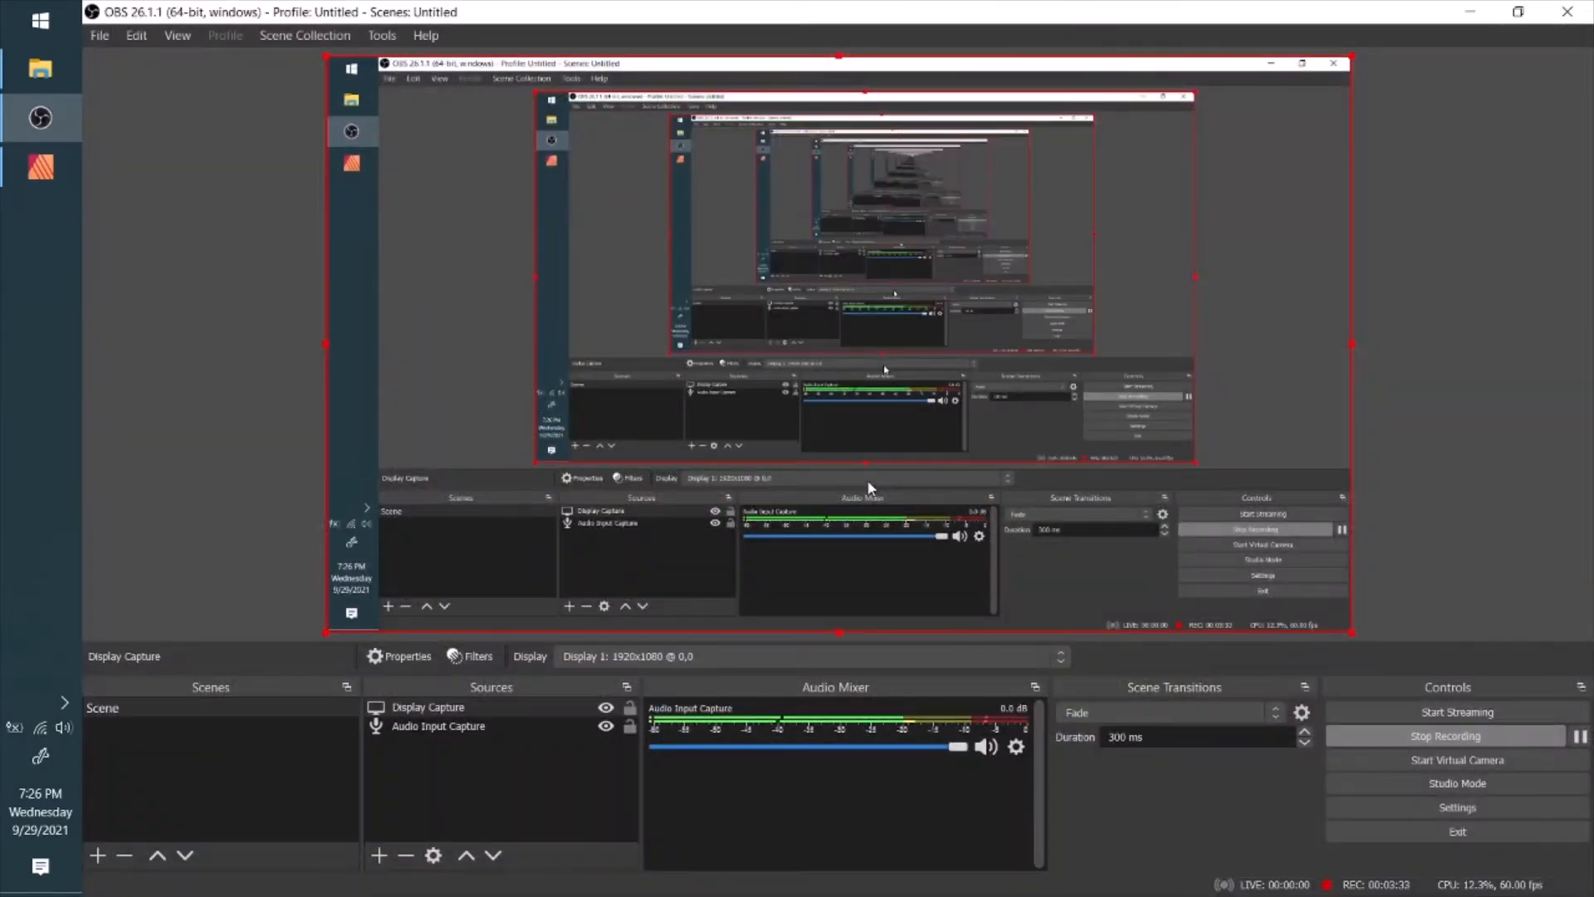
left_click(39, 166)
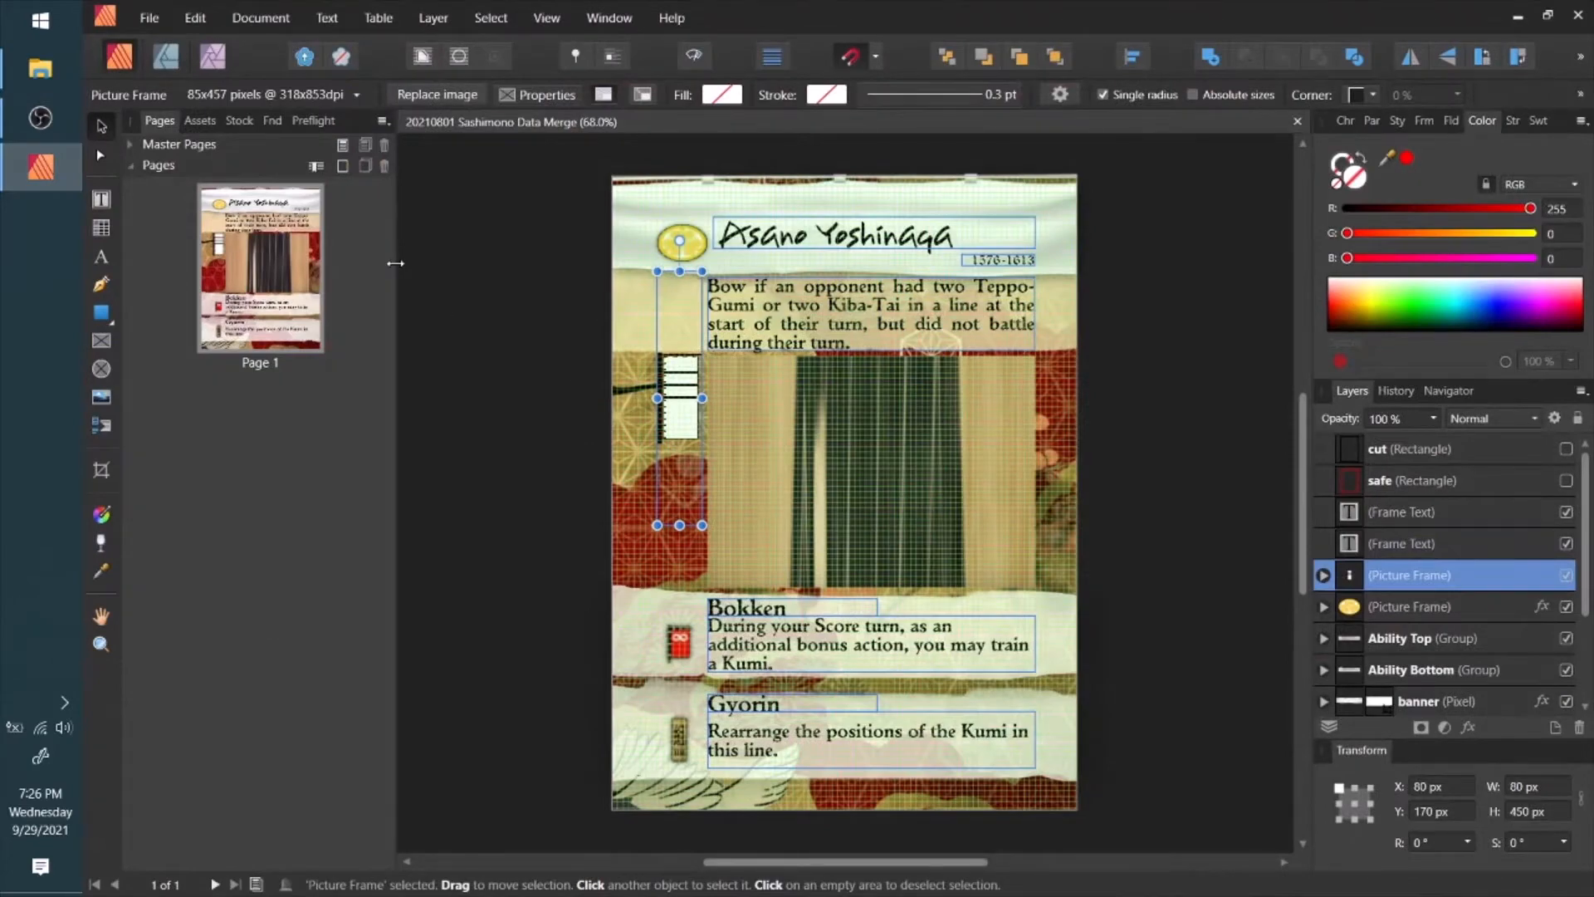
scroll(415, 303, "down", 2)
scroll(469, 340, "up", 4)
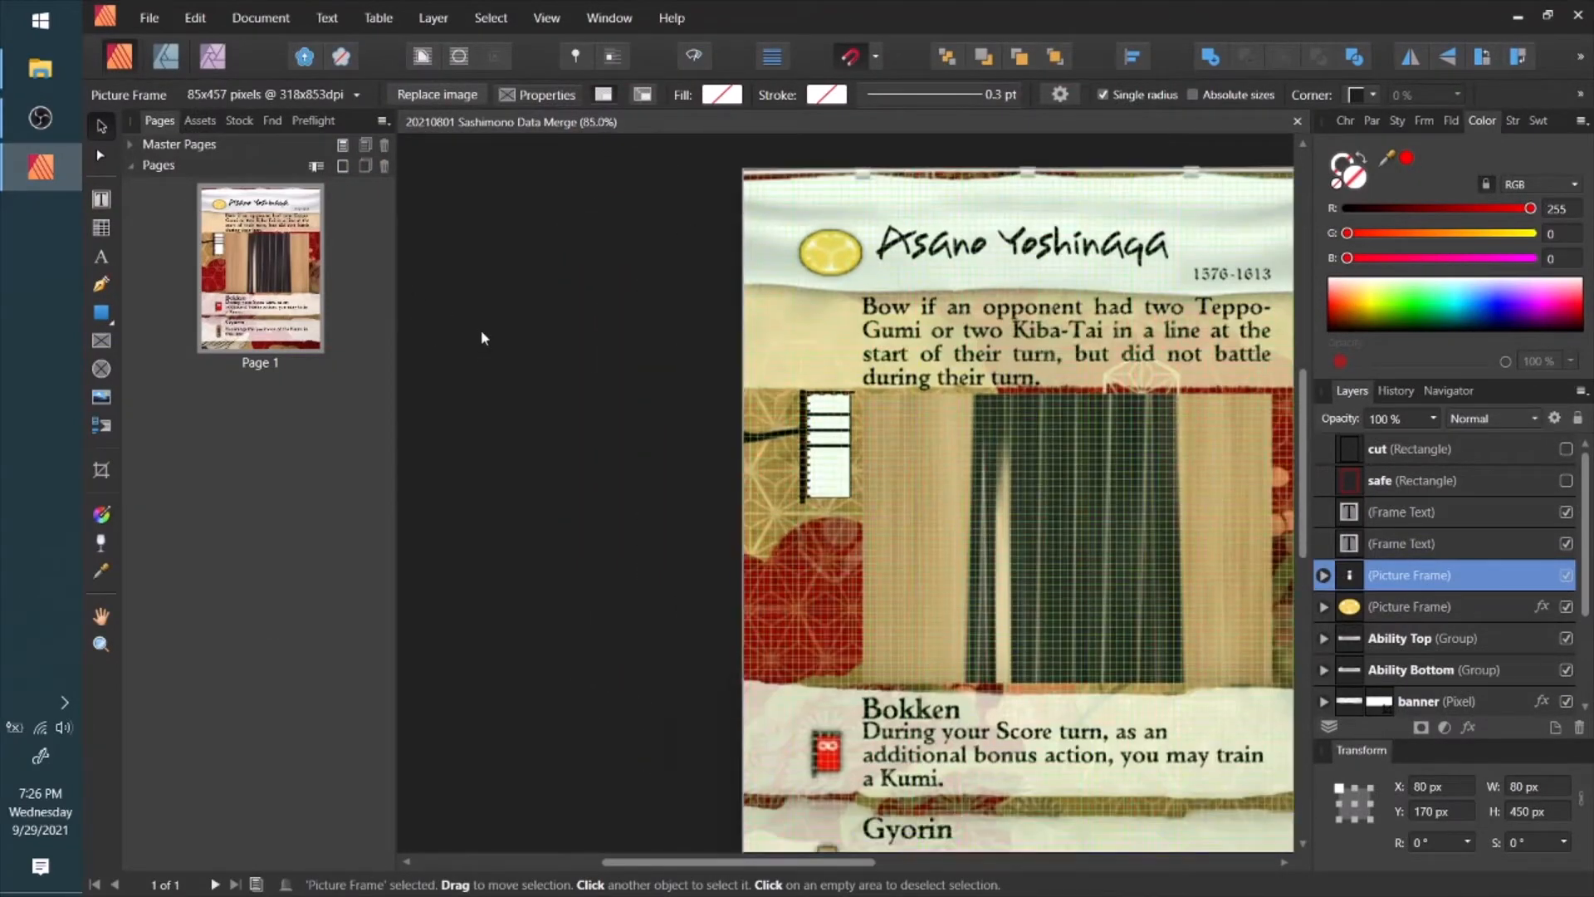
scroll(532, 419, "down", 3)
scroll(490, 407, "up", 1)
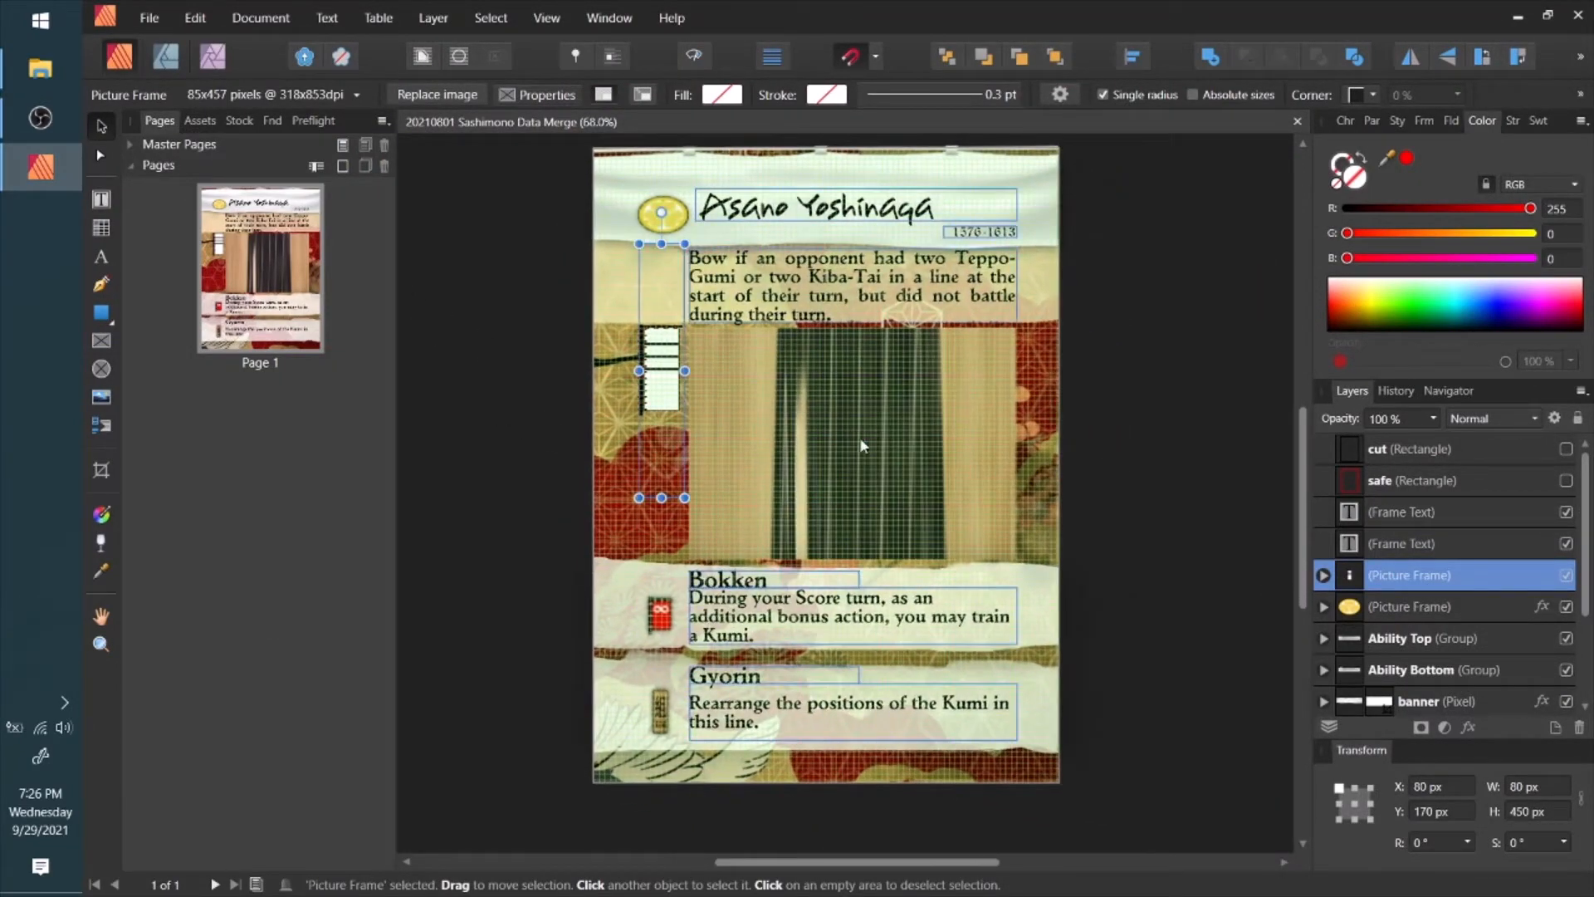
left_click(1104, 420)
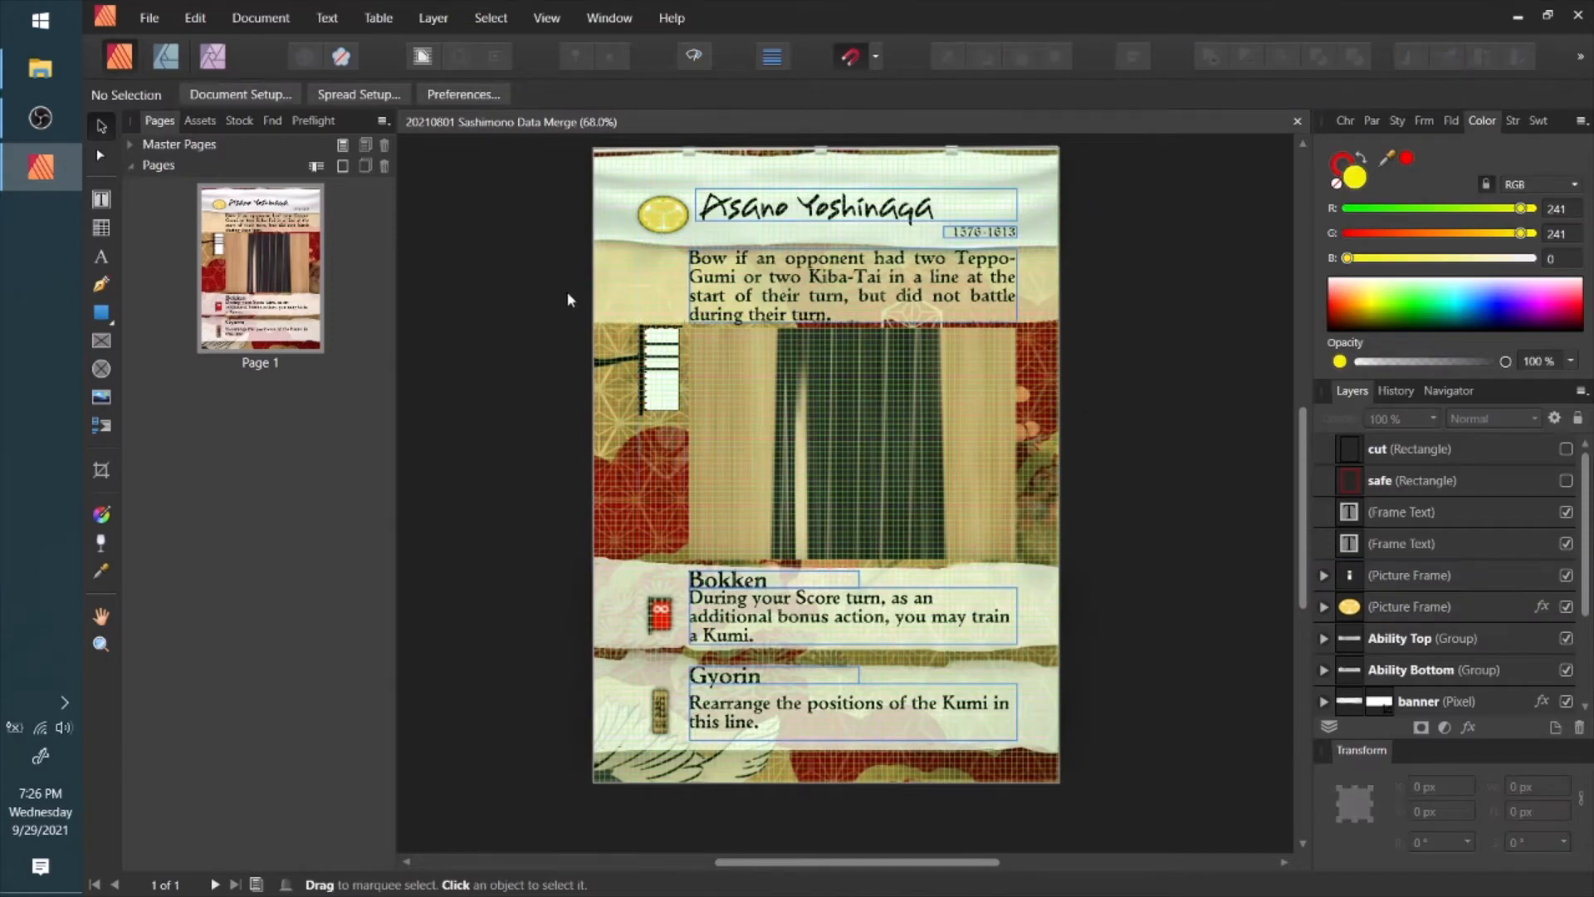
scroll(1133, 454, "down", 2)
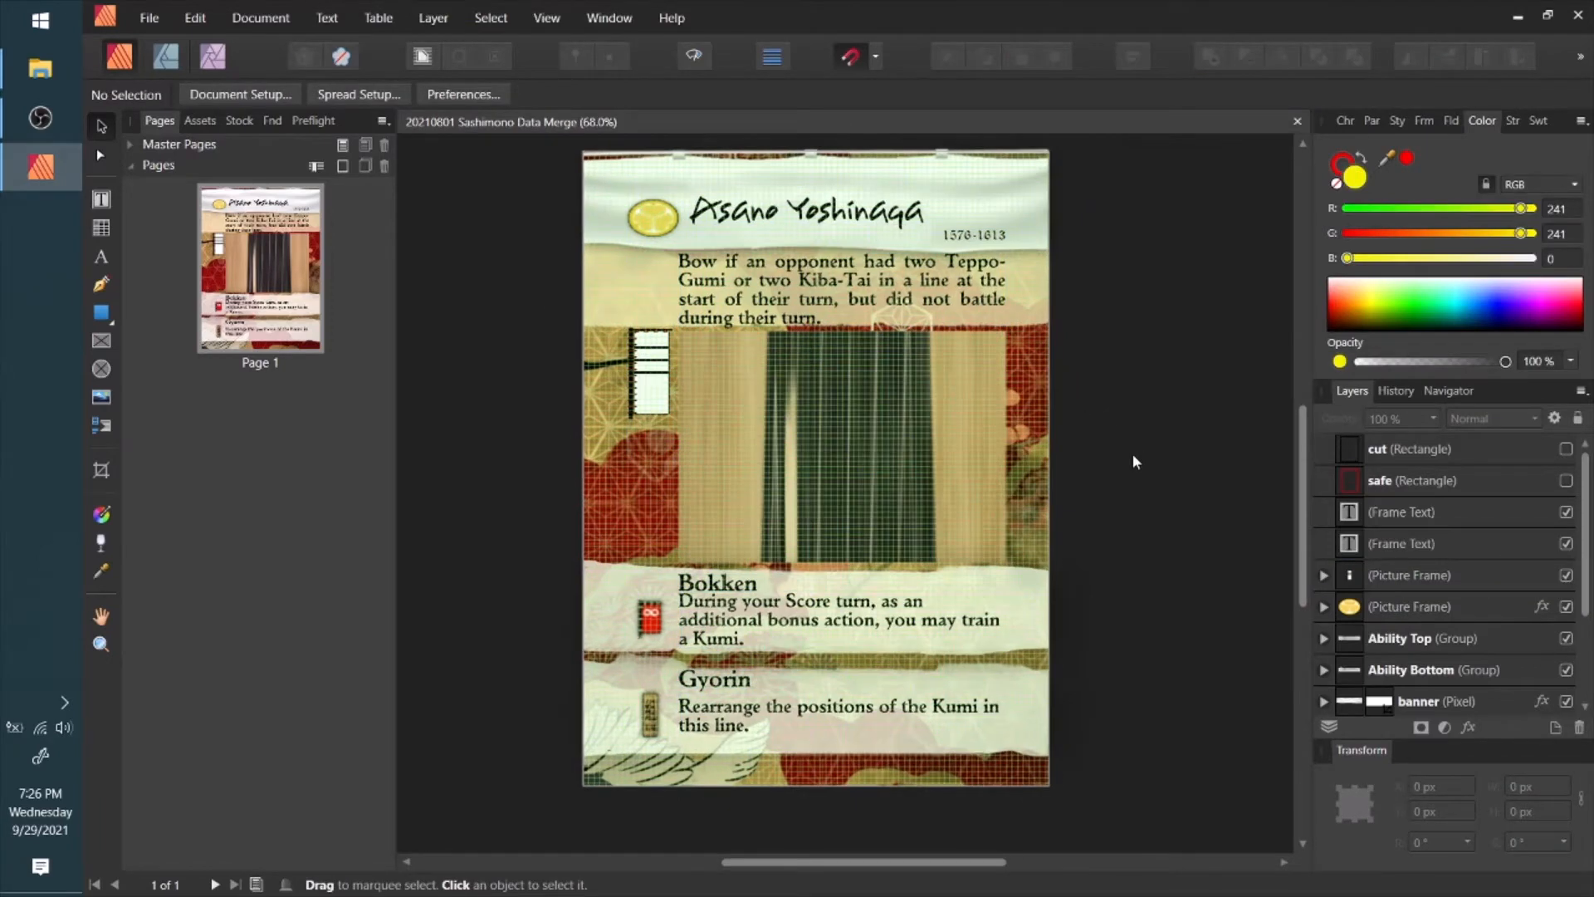
scroll(1150, 458, "up", 2)
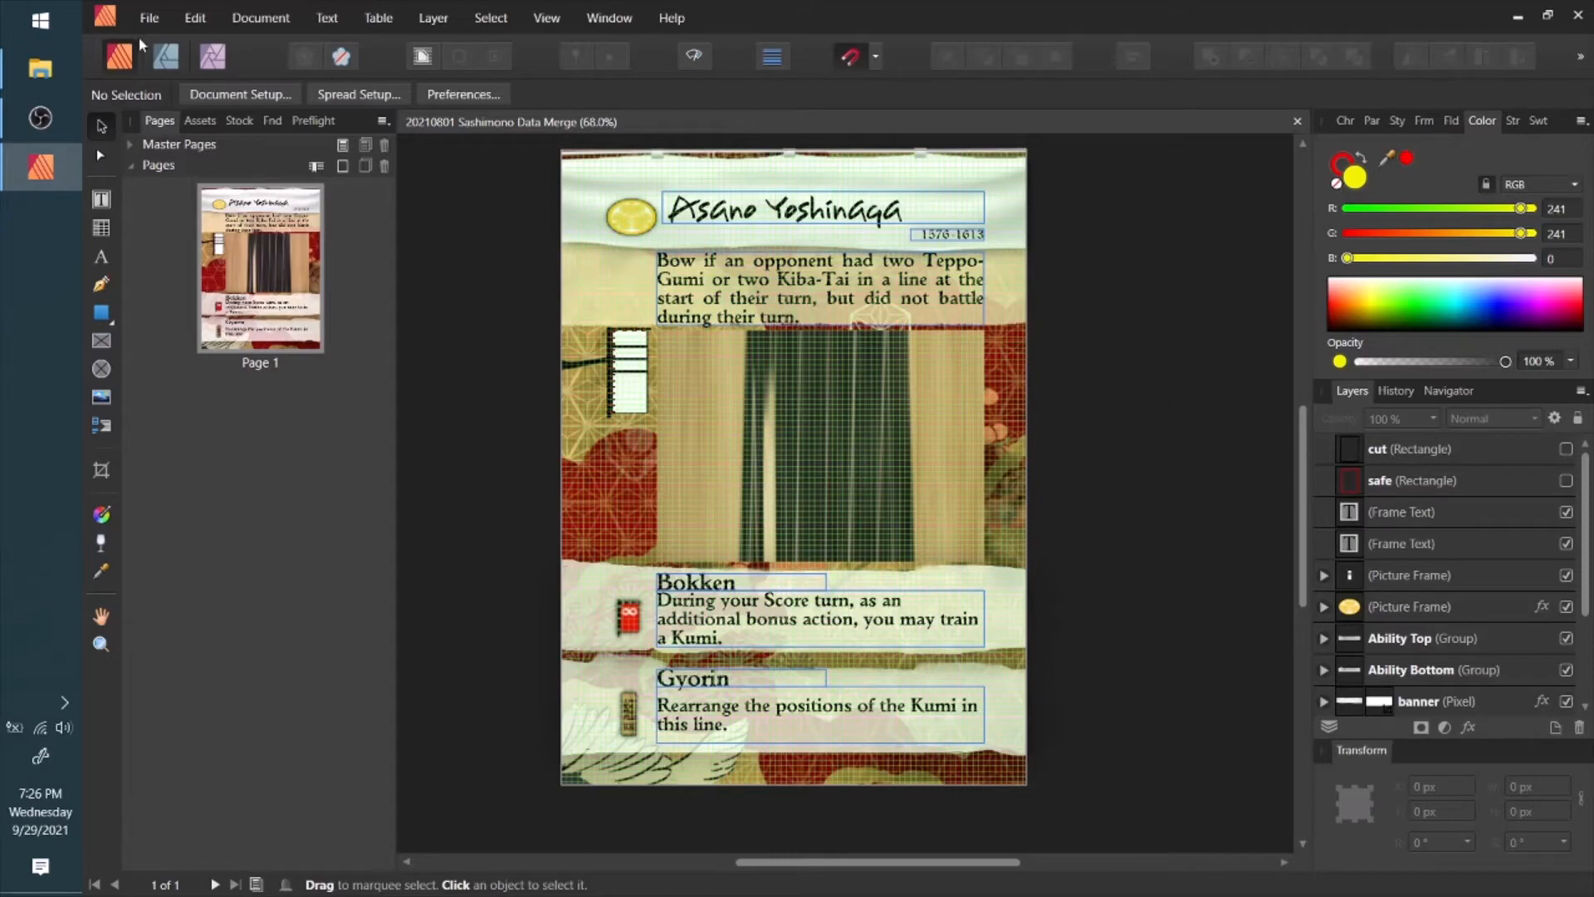
left_click(50, 116)
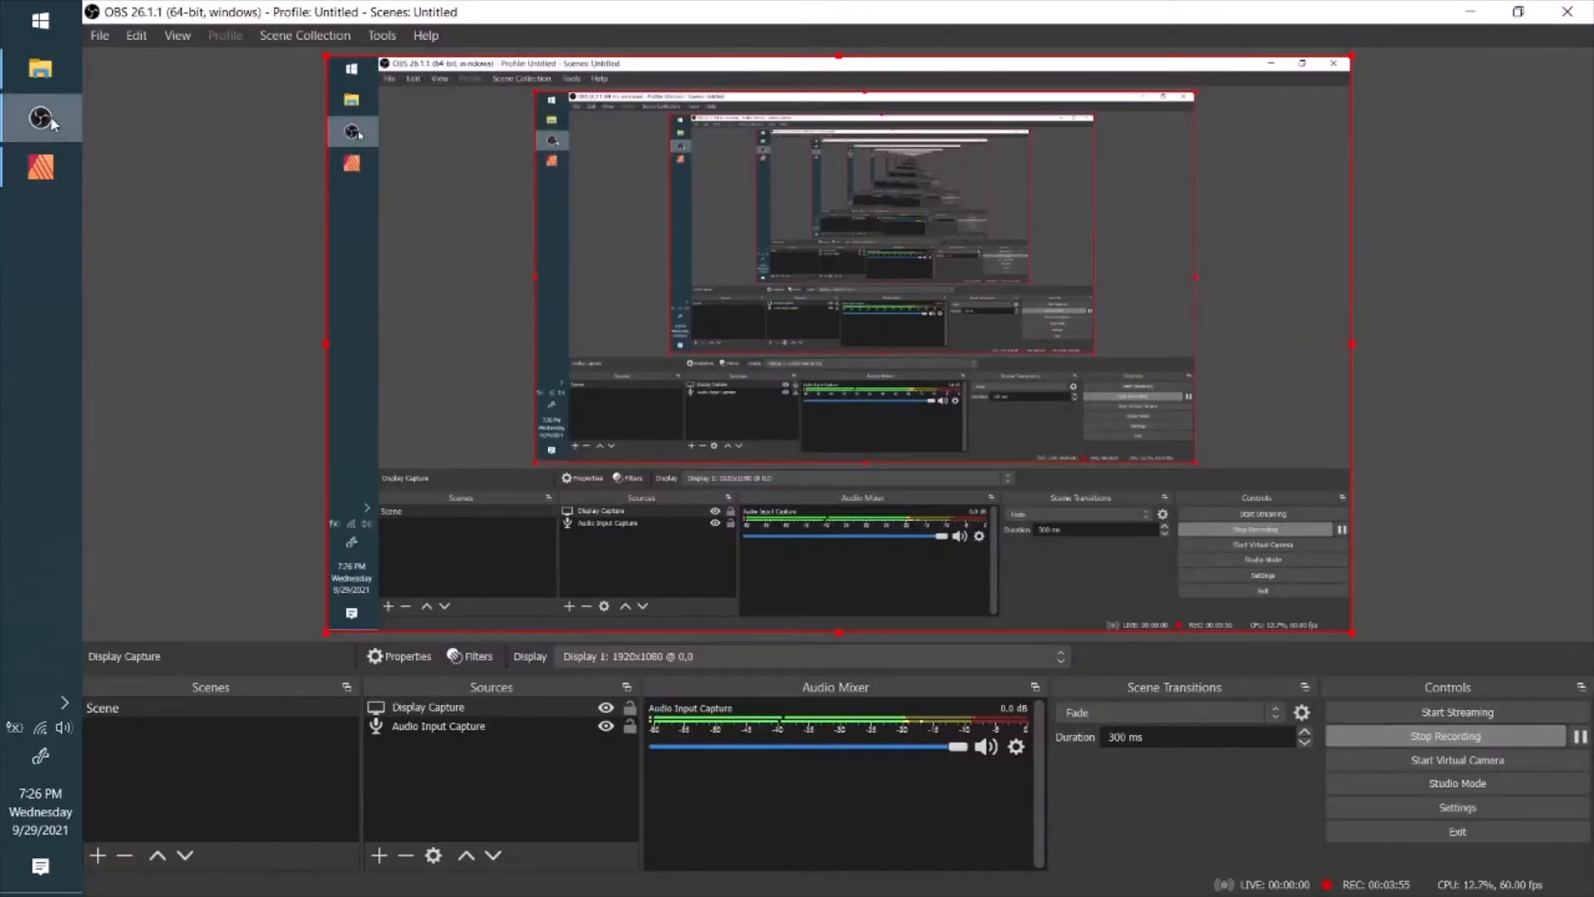
left_click(58, 119)
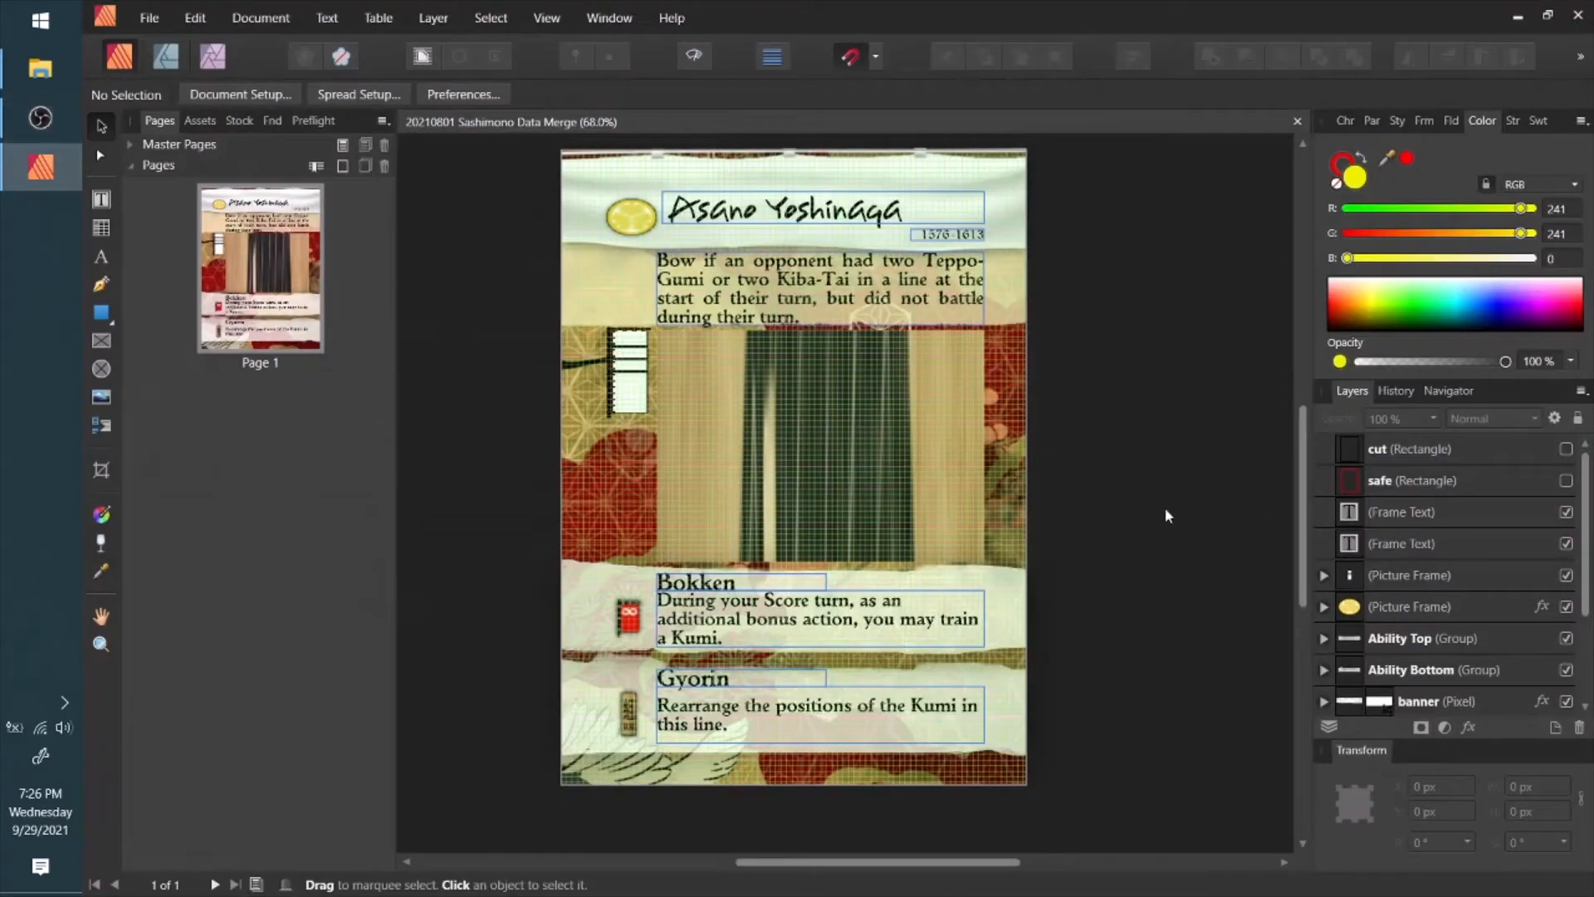
Check the card's page type and dimensions in the spread setup and leave it without changes.
left_click(353, 94)
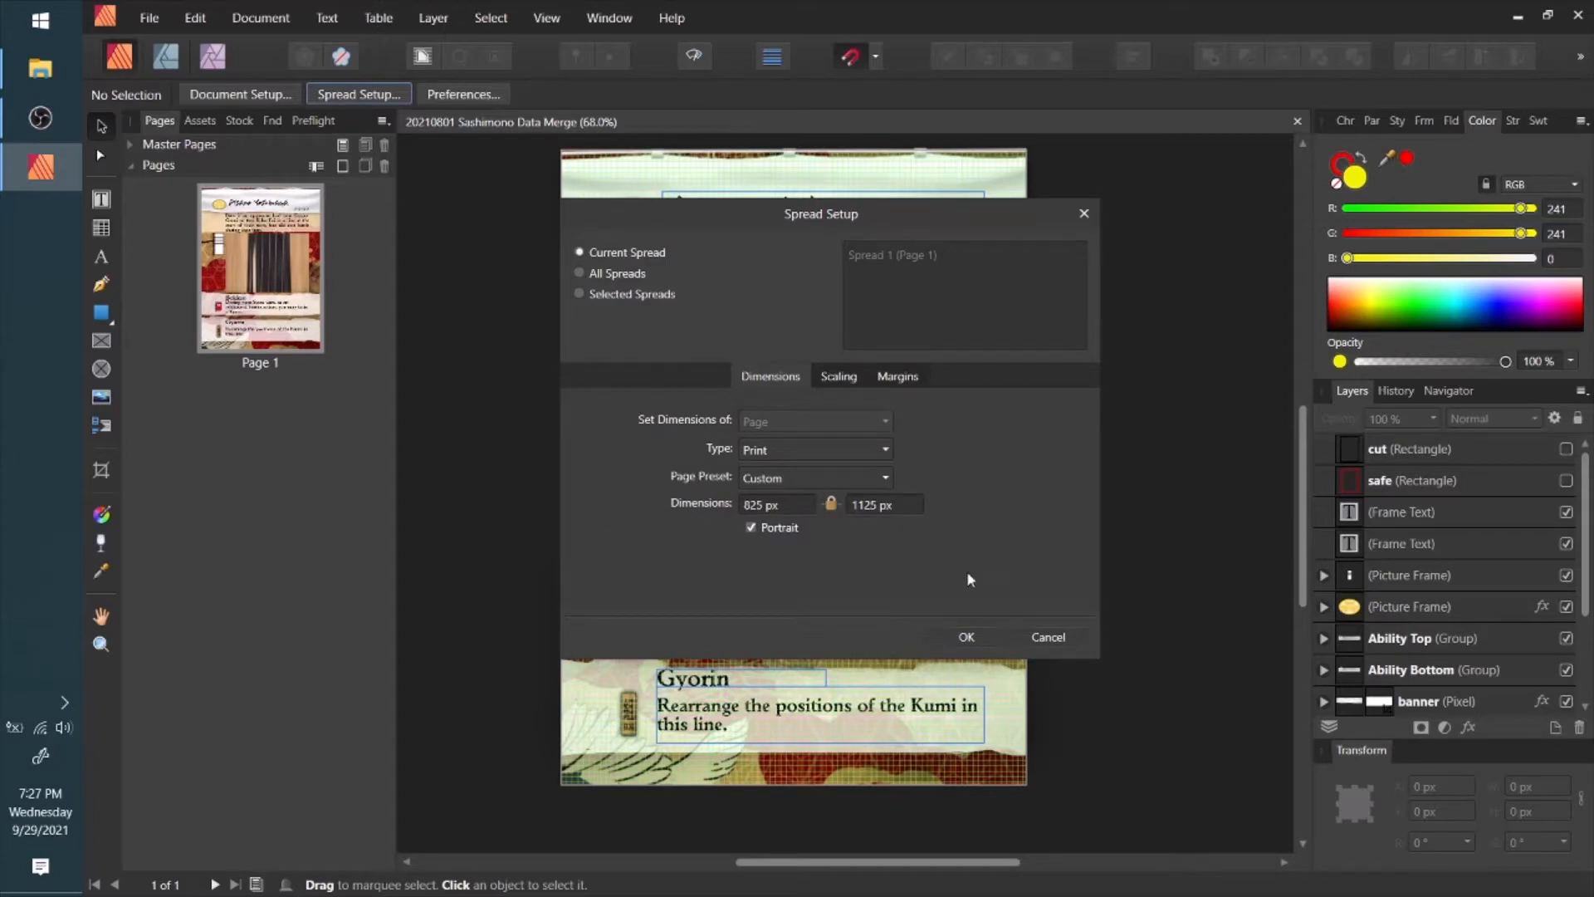
left_click(1046, 636)
scroll(952, 466, "up", 2)
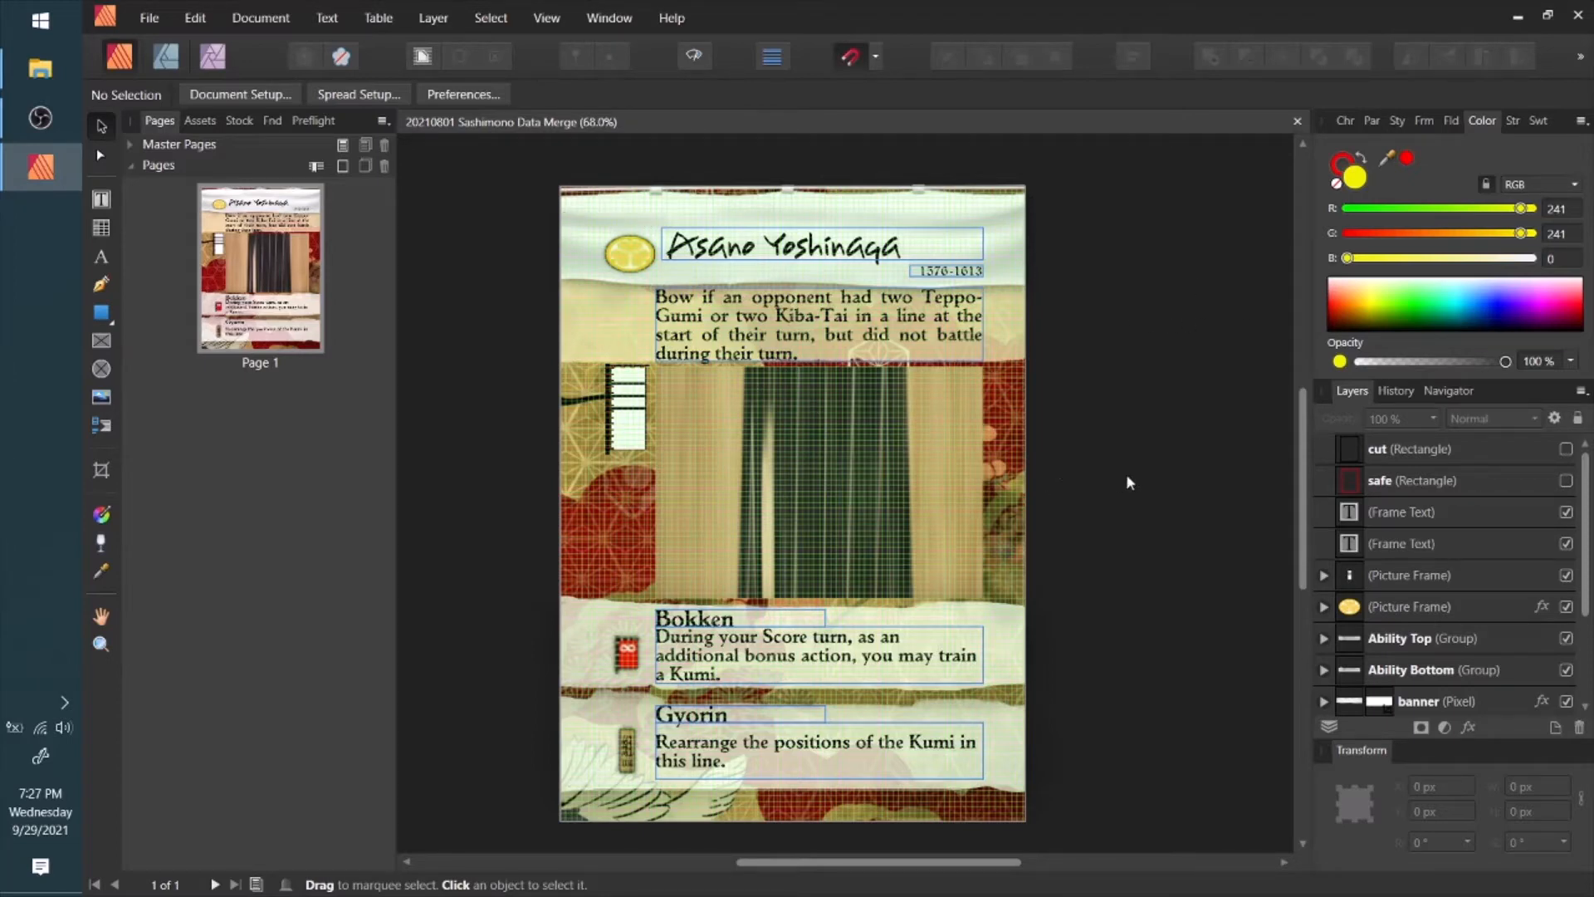
scroll(1170, 519, "down", 1)
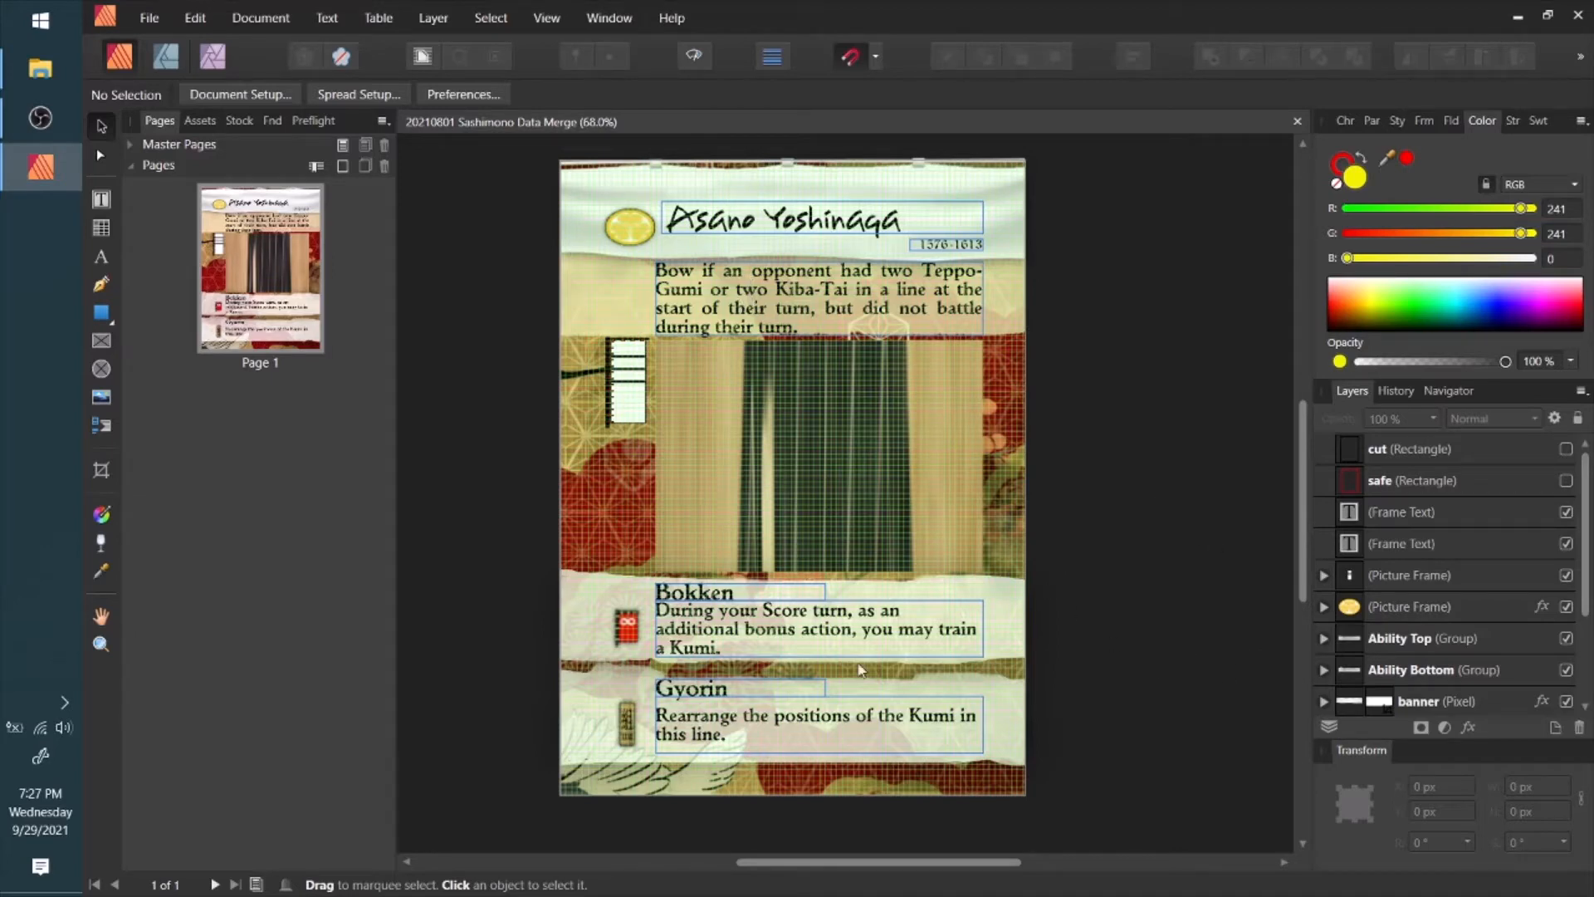
Inspect the card's building blocks one by one: name text, win condition, clan icon, flag frame, portrait frame and ability groups.
left_click(795, 236)
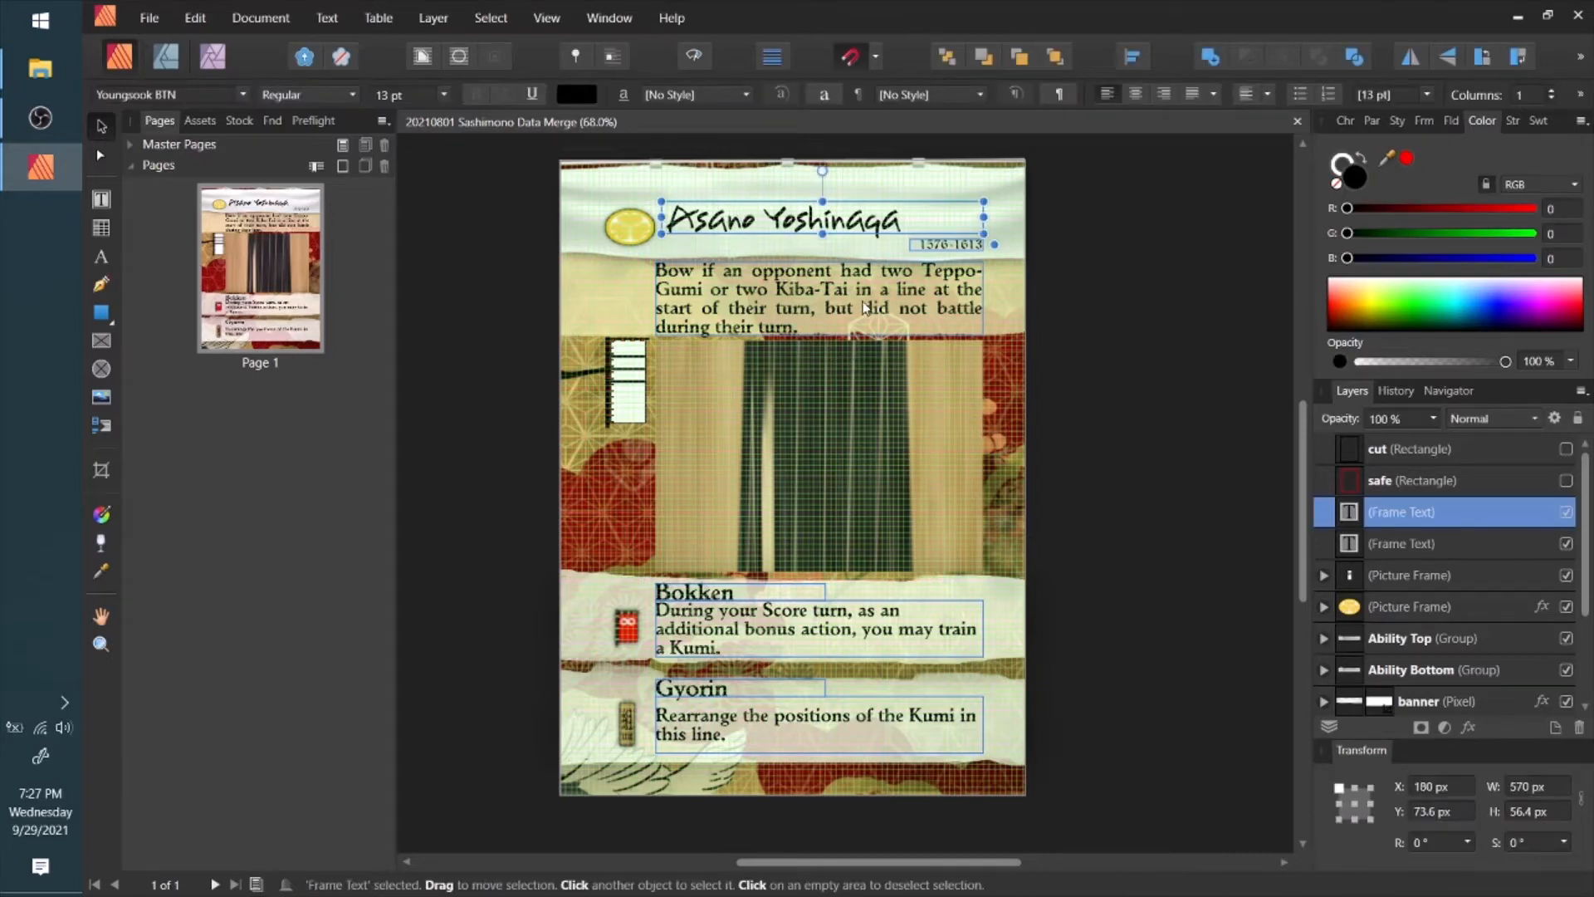
left_click(904, 286)
left_click(645, 218)
left_click(630, 399)
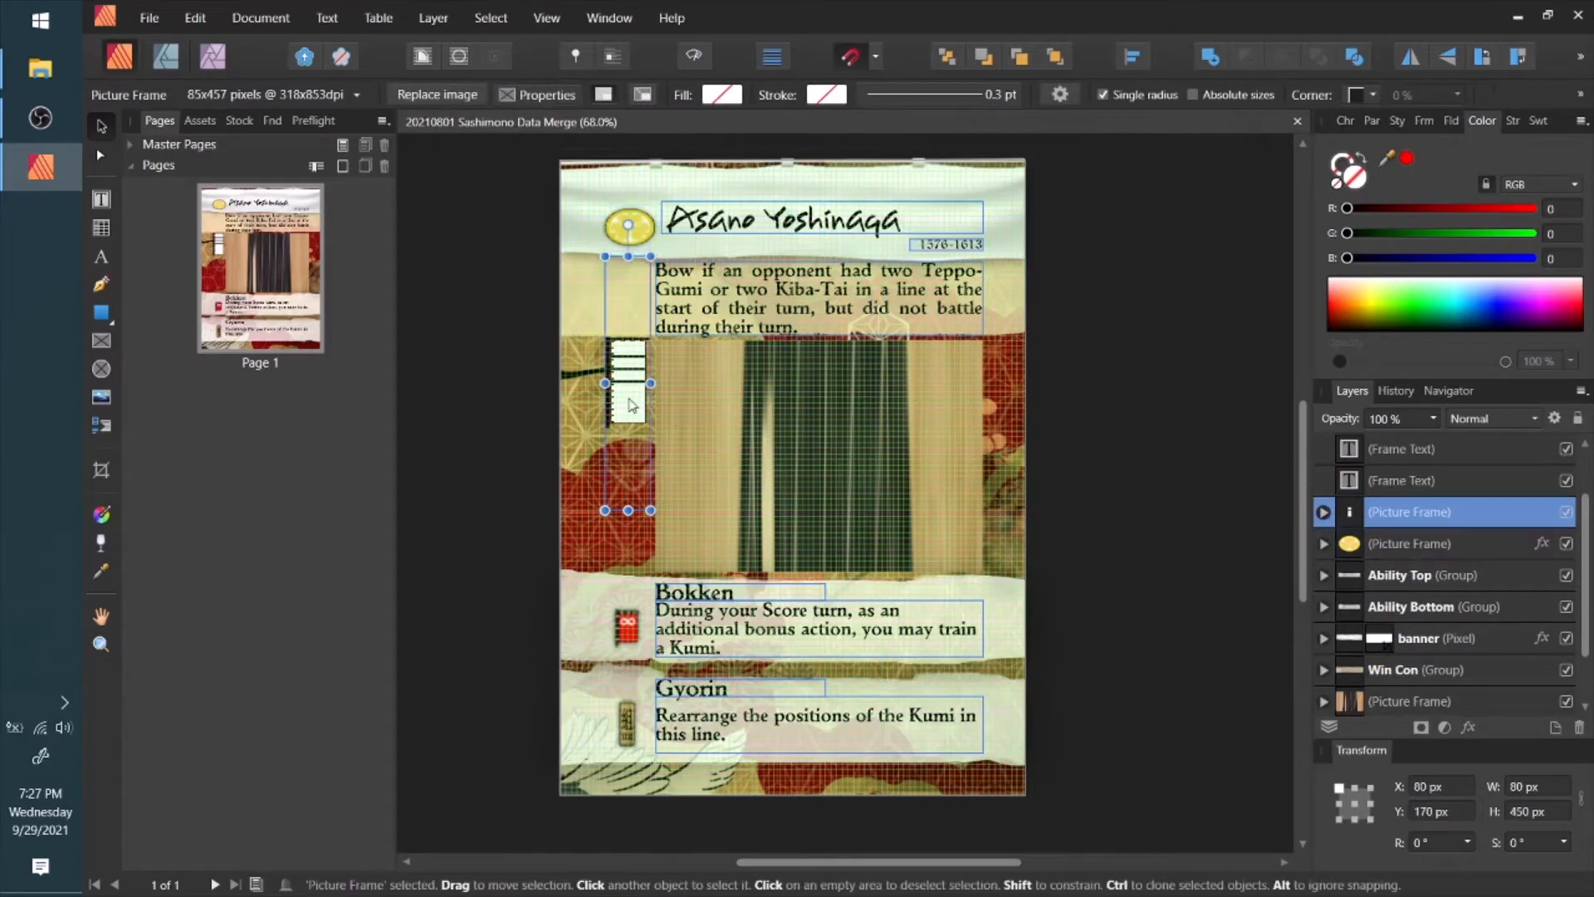
left_click(766, 455)
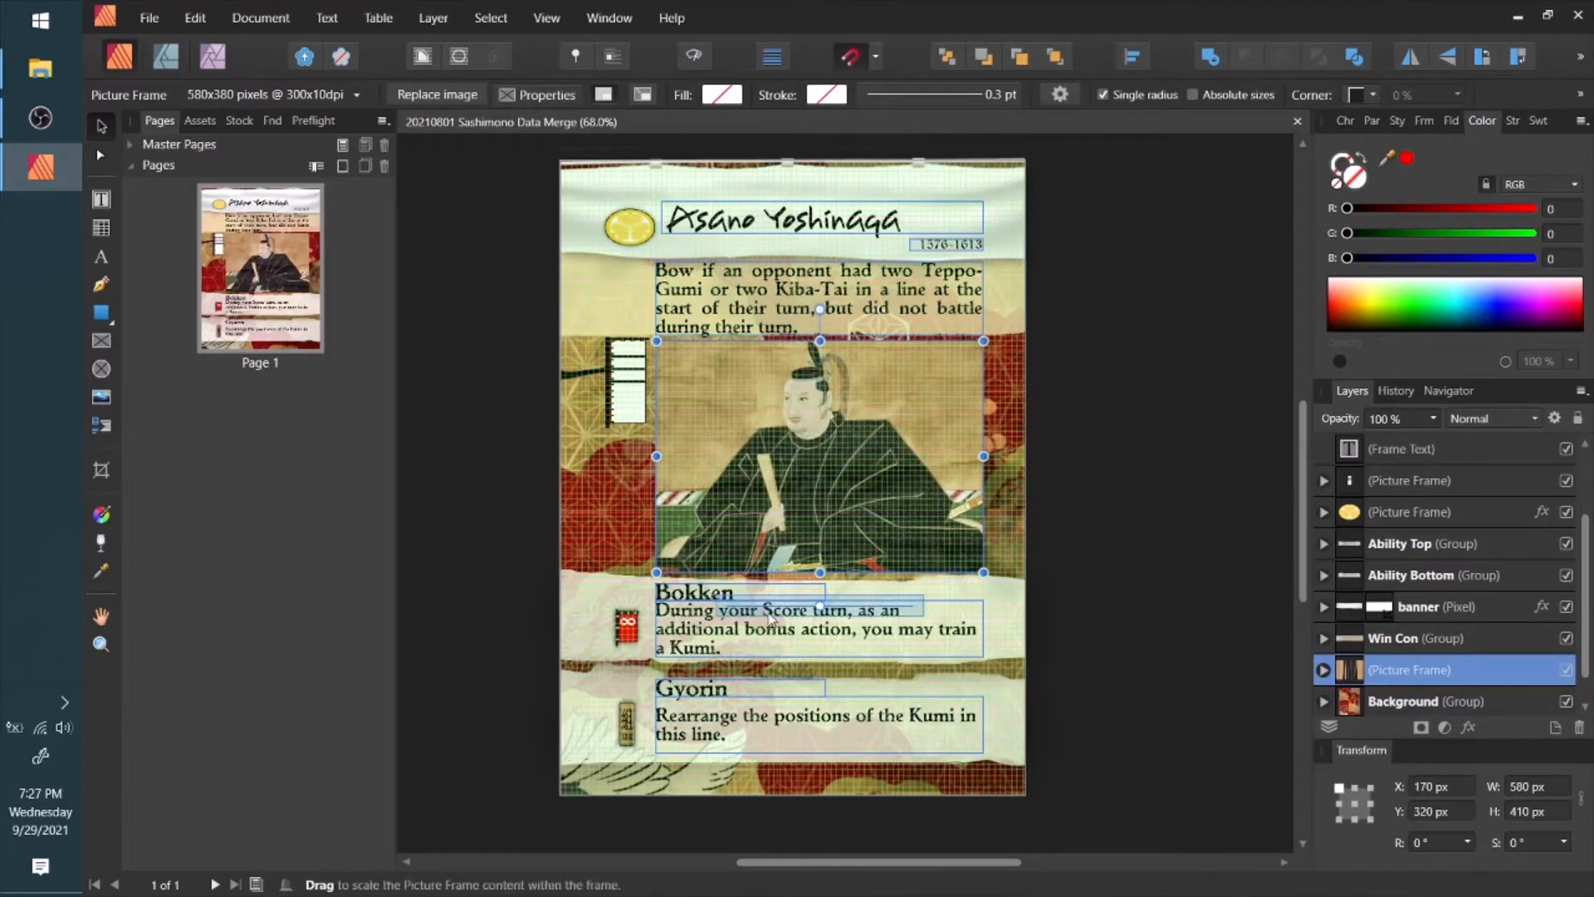
left_click(912, 636)
left_click(884, 758)
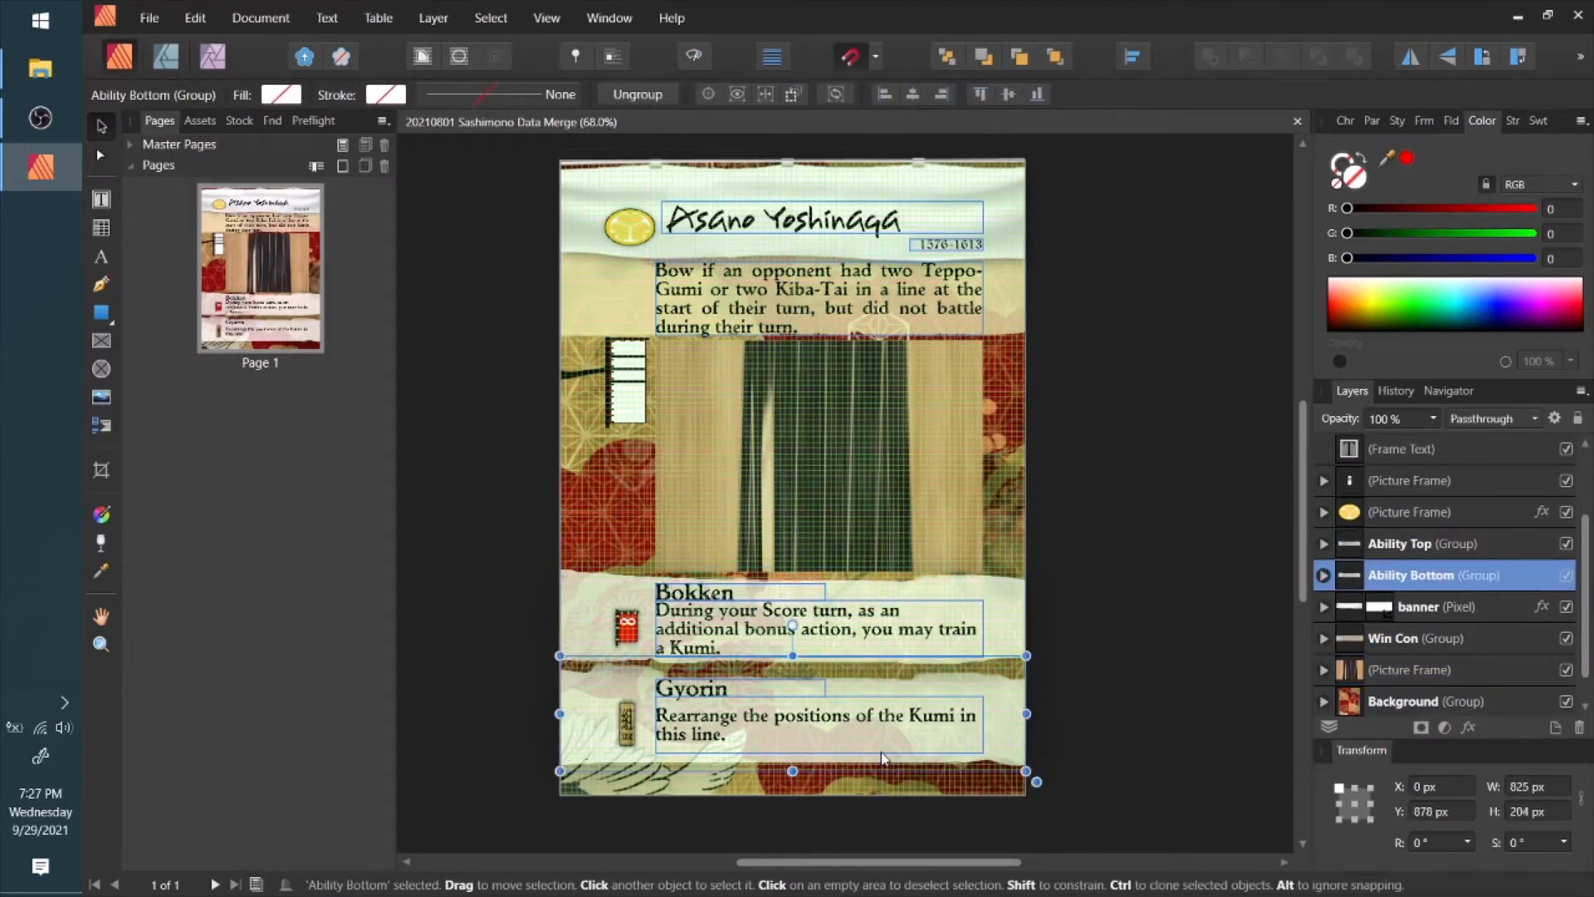
left_click(798, 281)
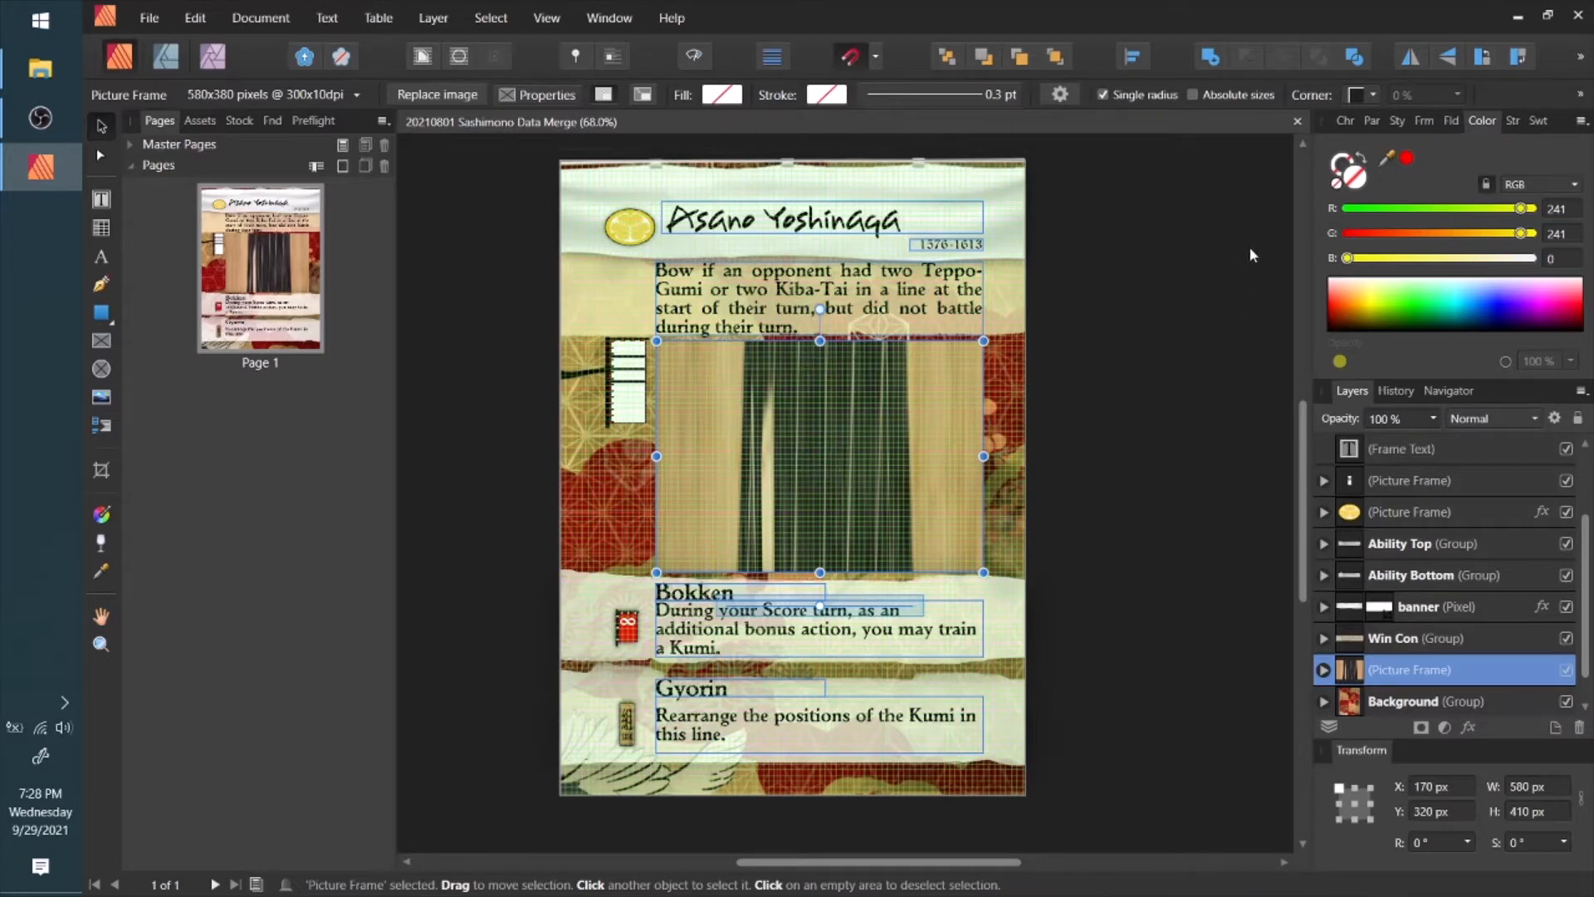
Display the data merge fields that come from 20210801 Sashimono Math.xlsx.
left_click(1371, 121)
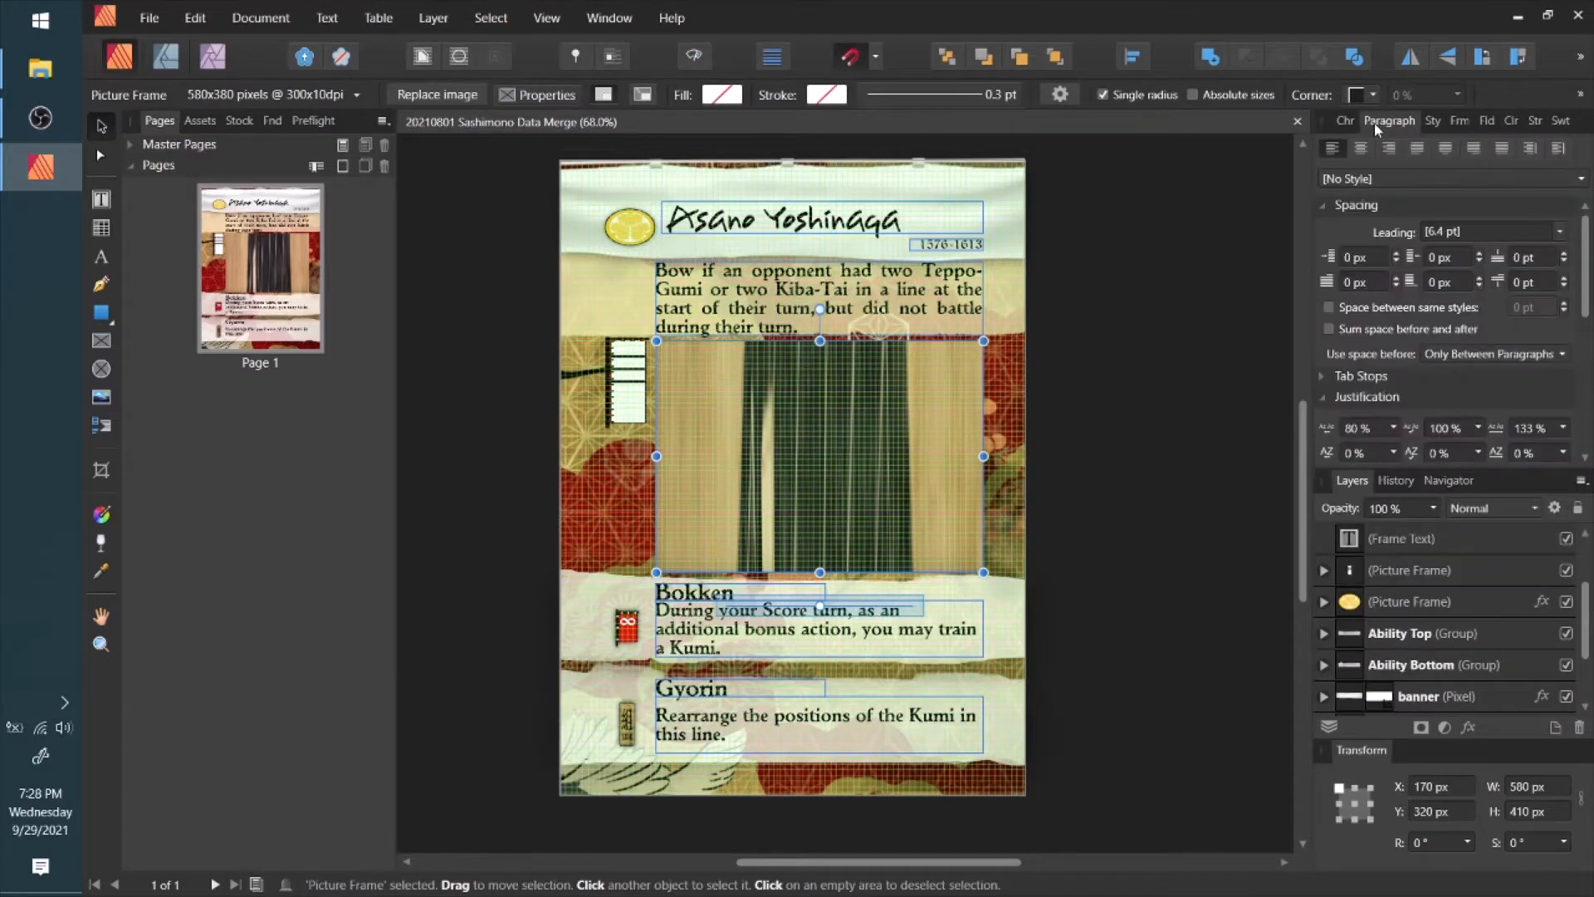
left_click(1482, 122)
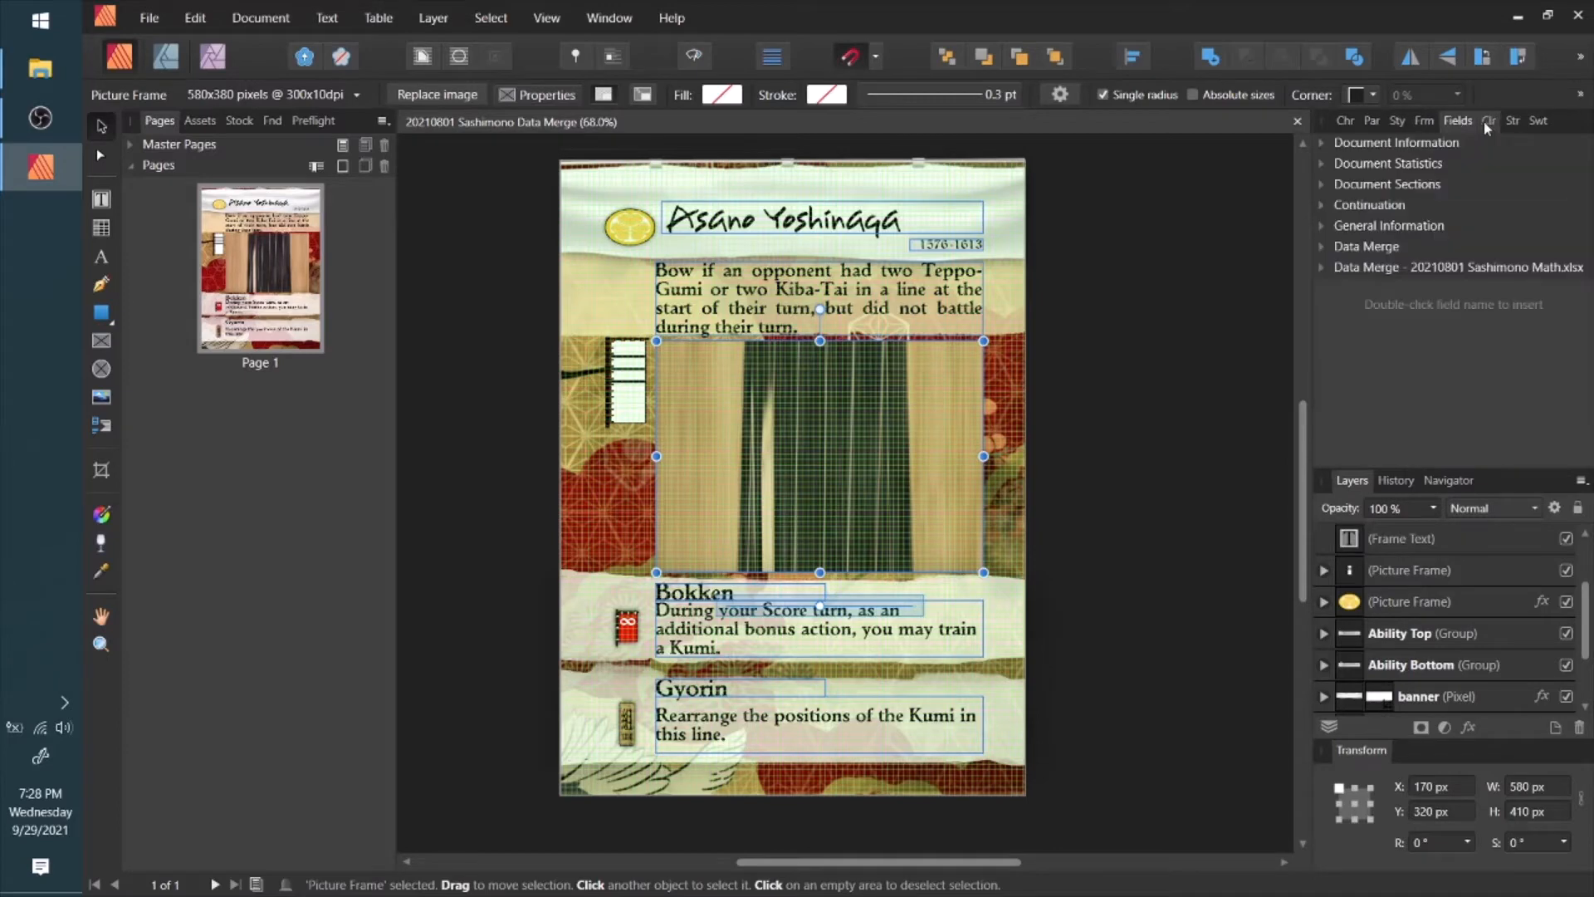
left_click(1322, 268)
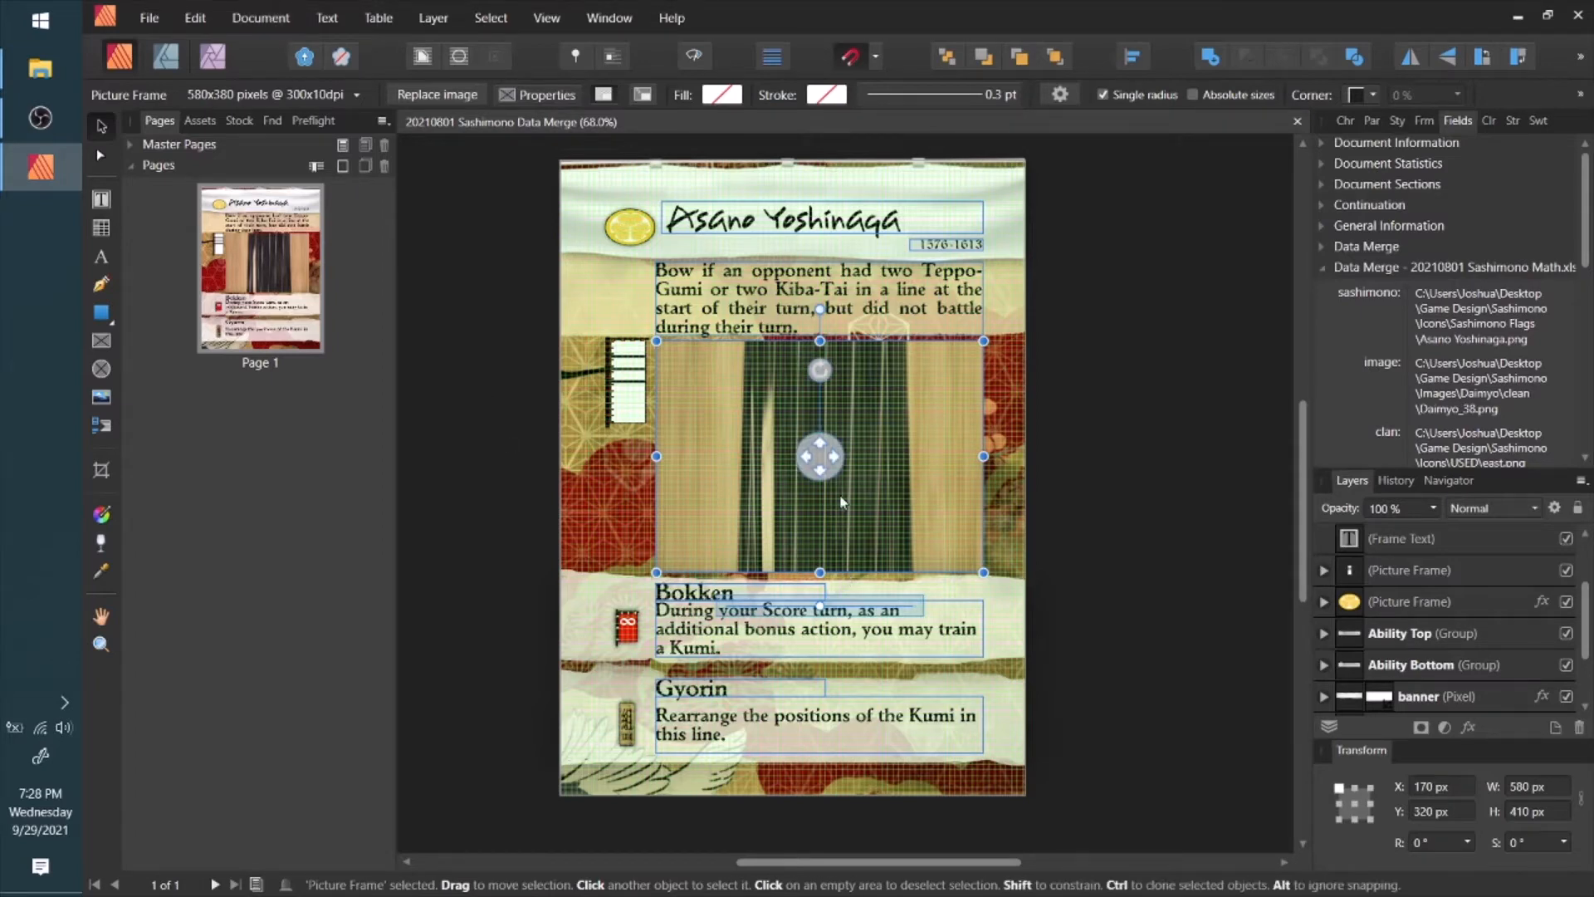
Try choosing 20210801 Sashimono Math.xlsx from the Sashimono folder as a new data merge source, and close the Data Merge Manager.
left_click(283, 17)
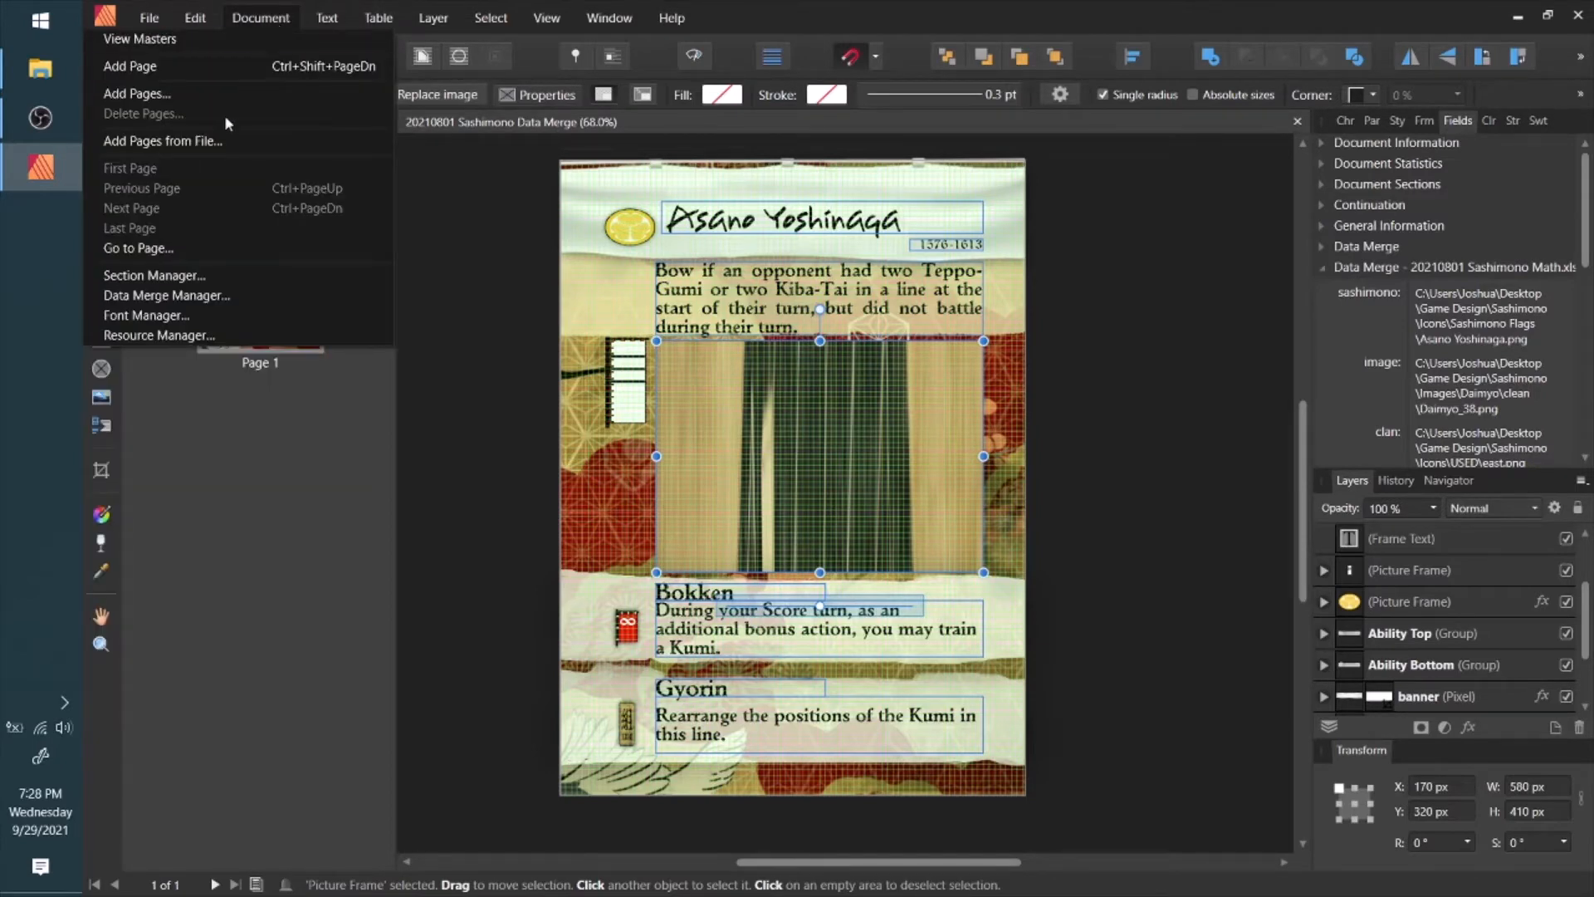
left_click(184, 297)
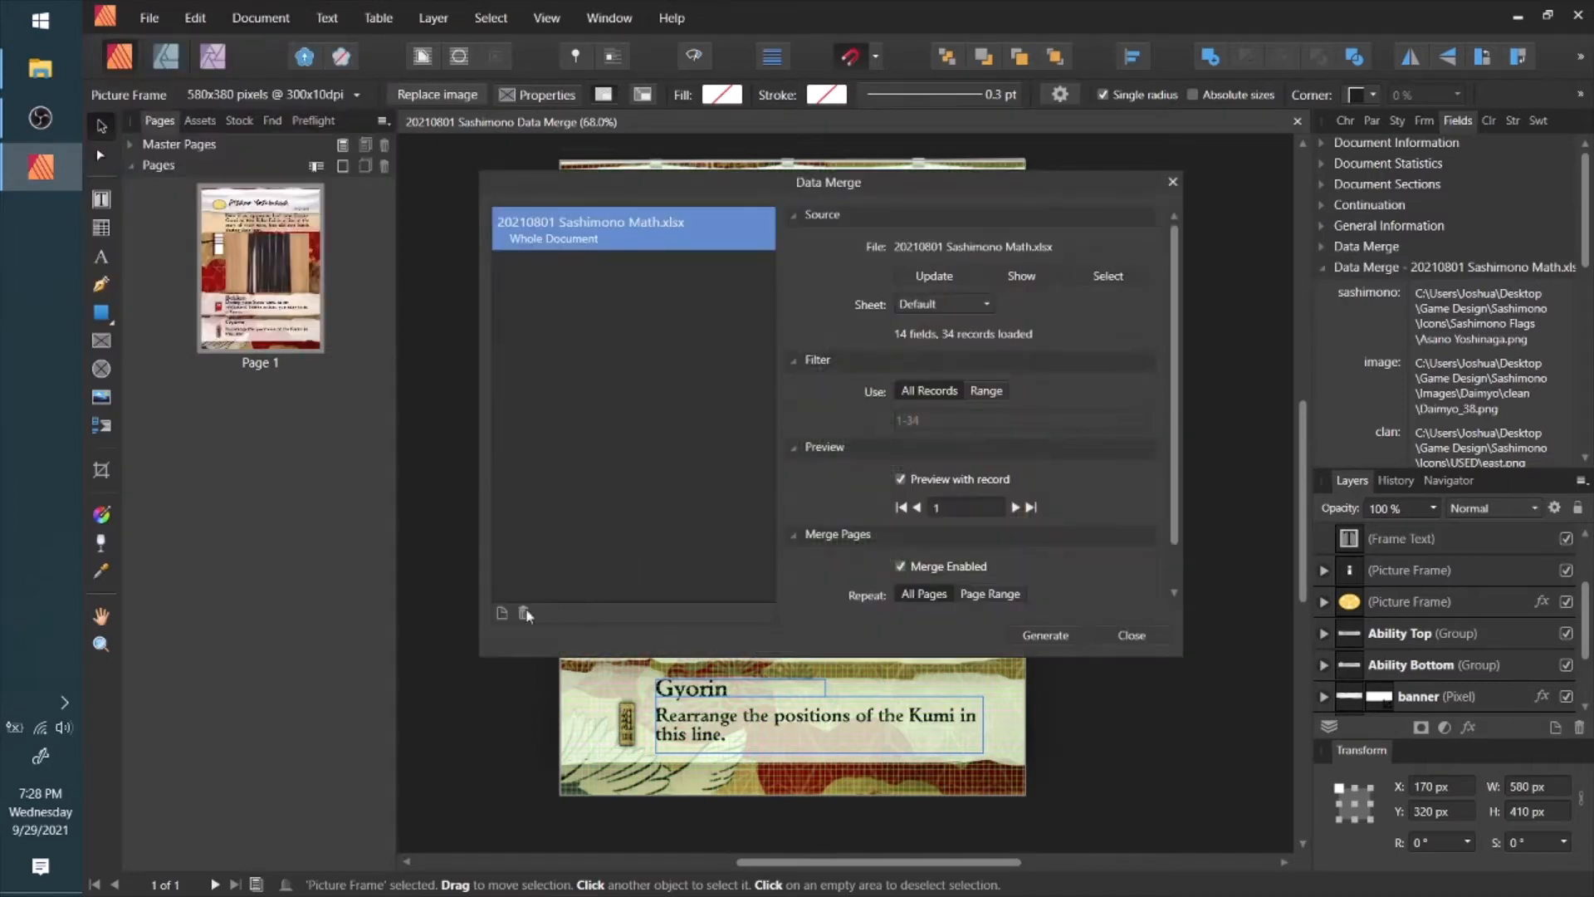
left_click(501, 614)
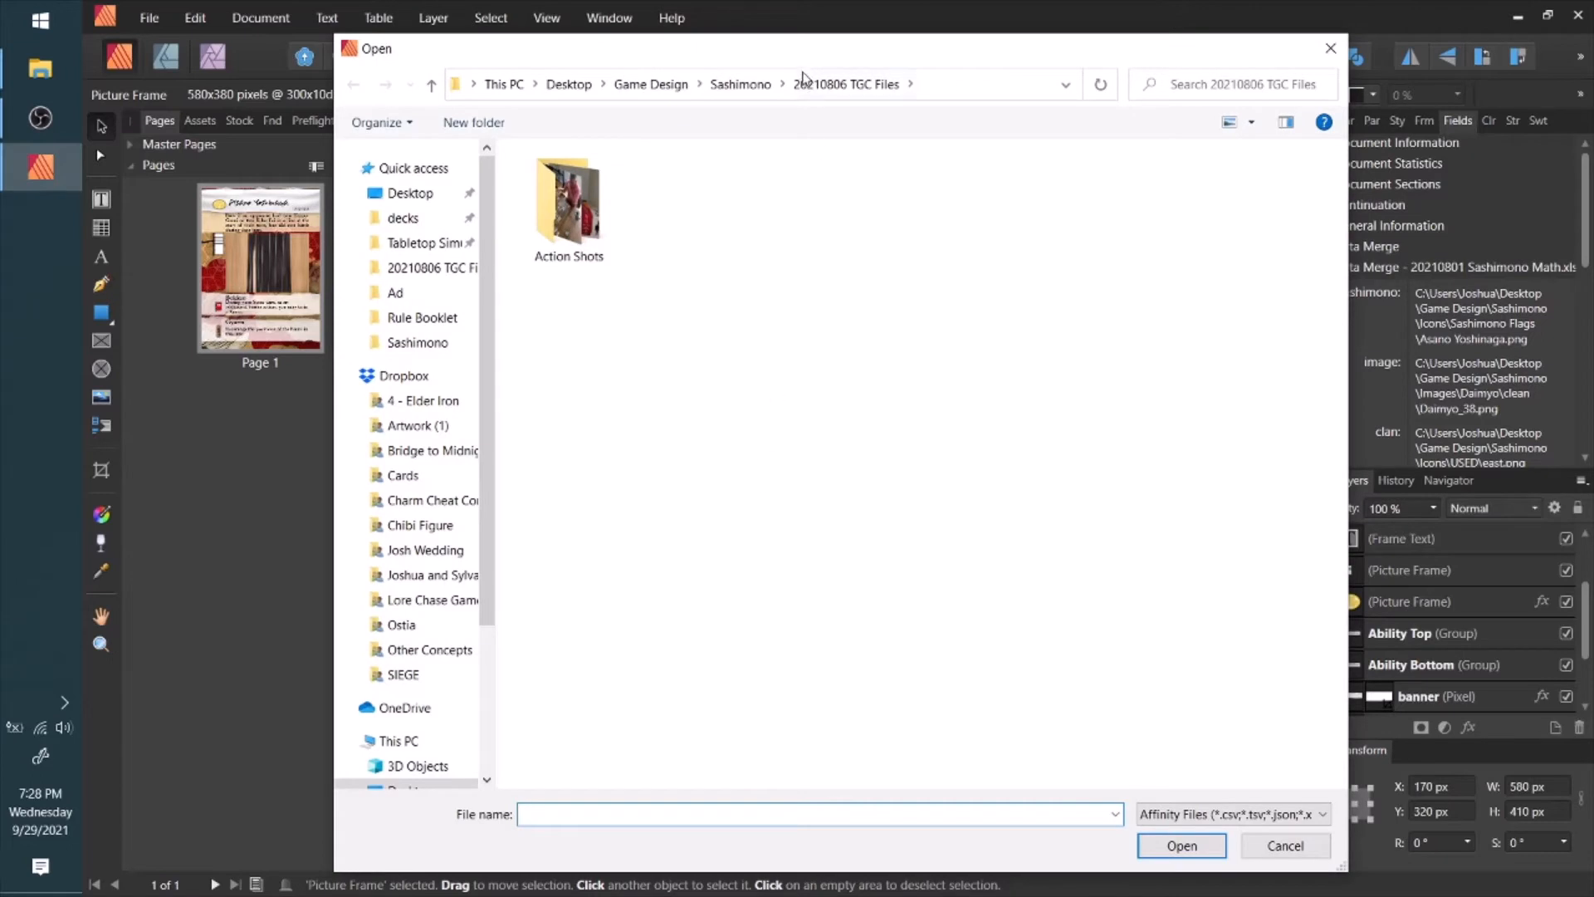
left_click(740, 83)
left_click(629, 575)
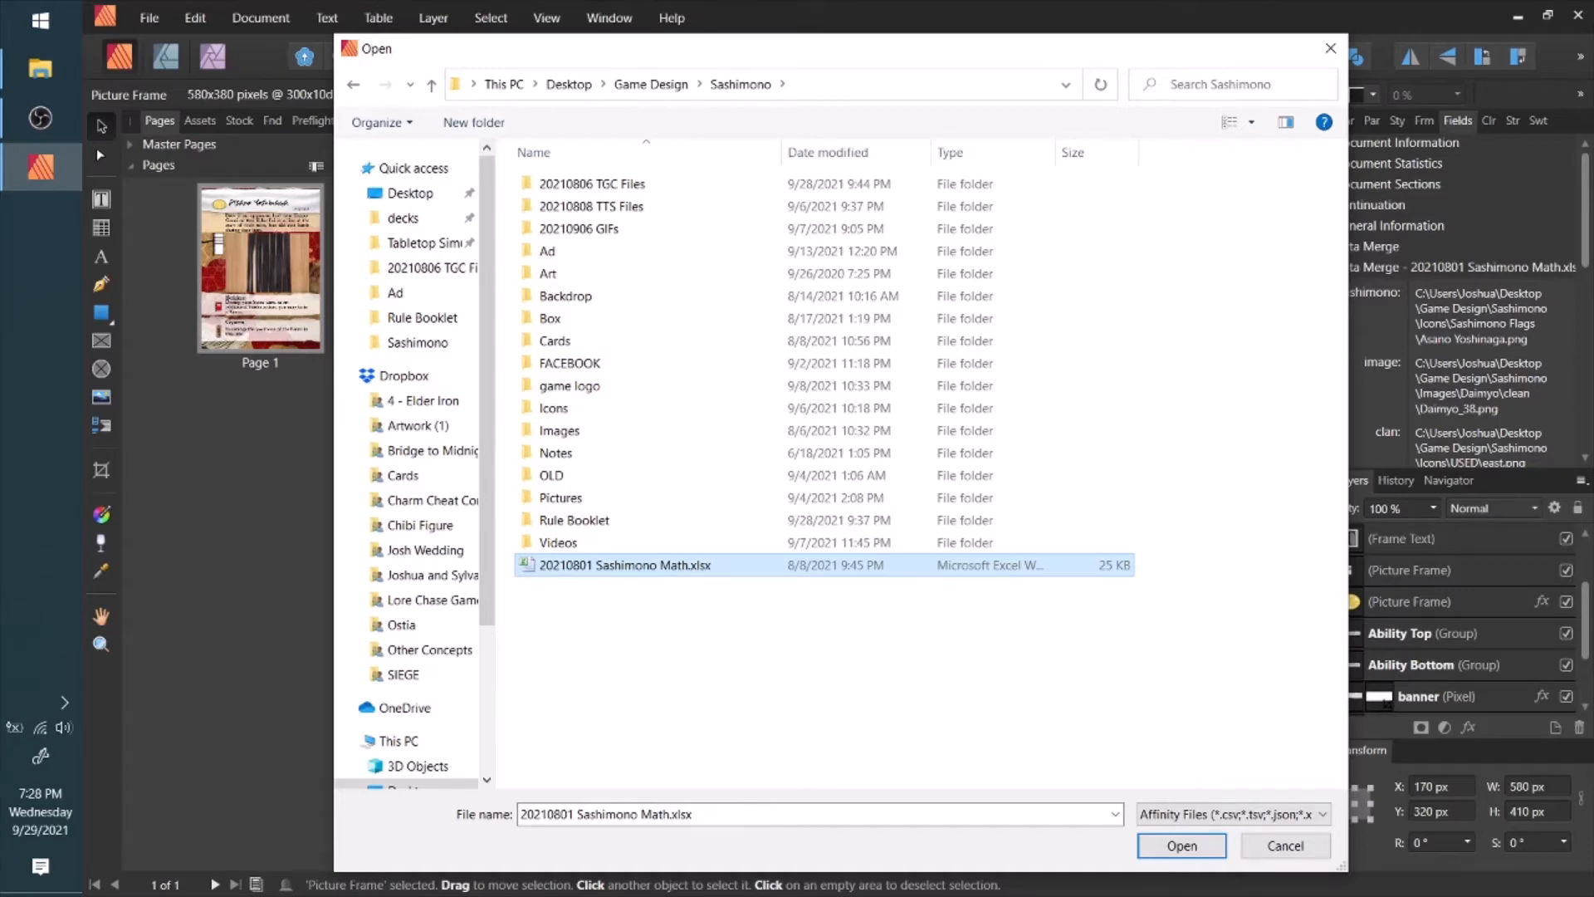
key("Return")
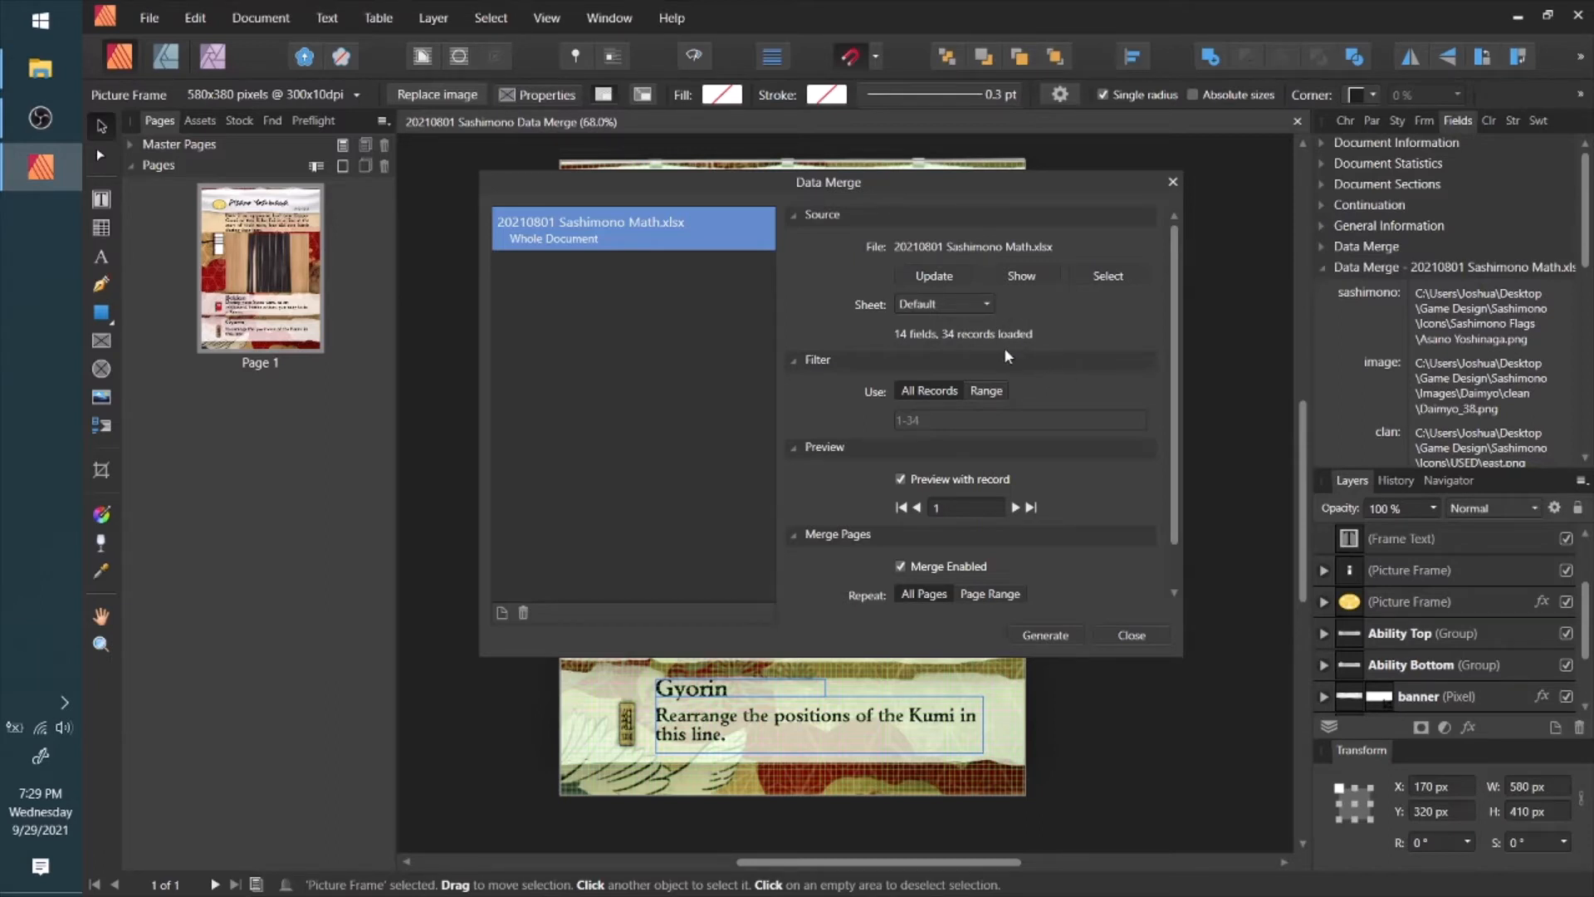
left_click(1121, 635)
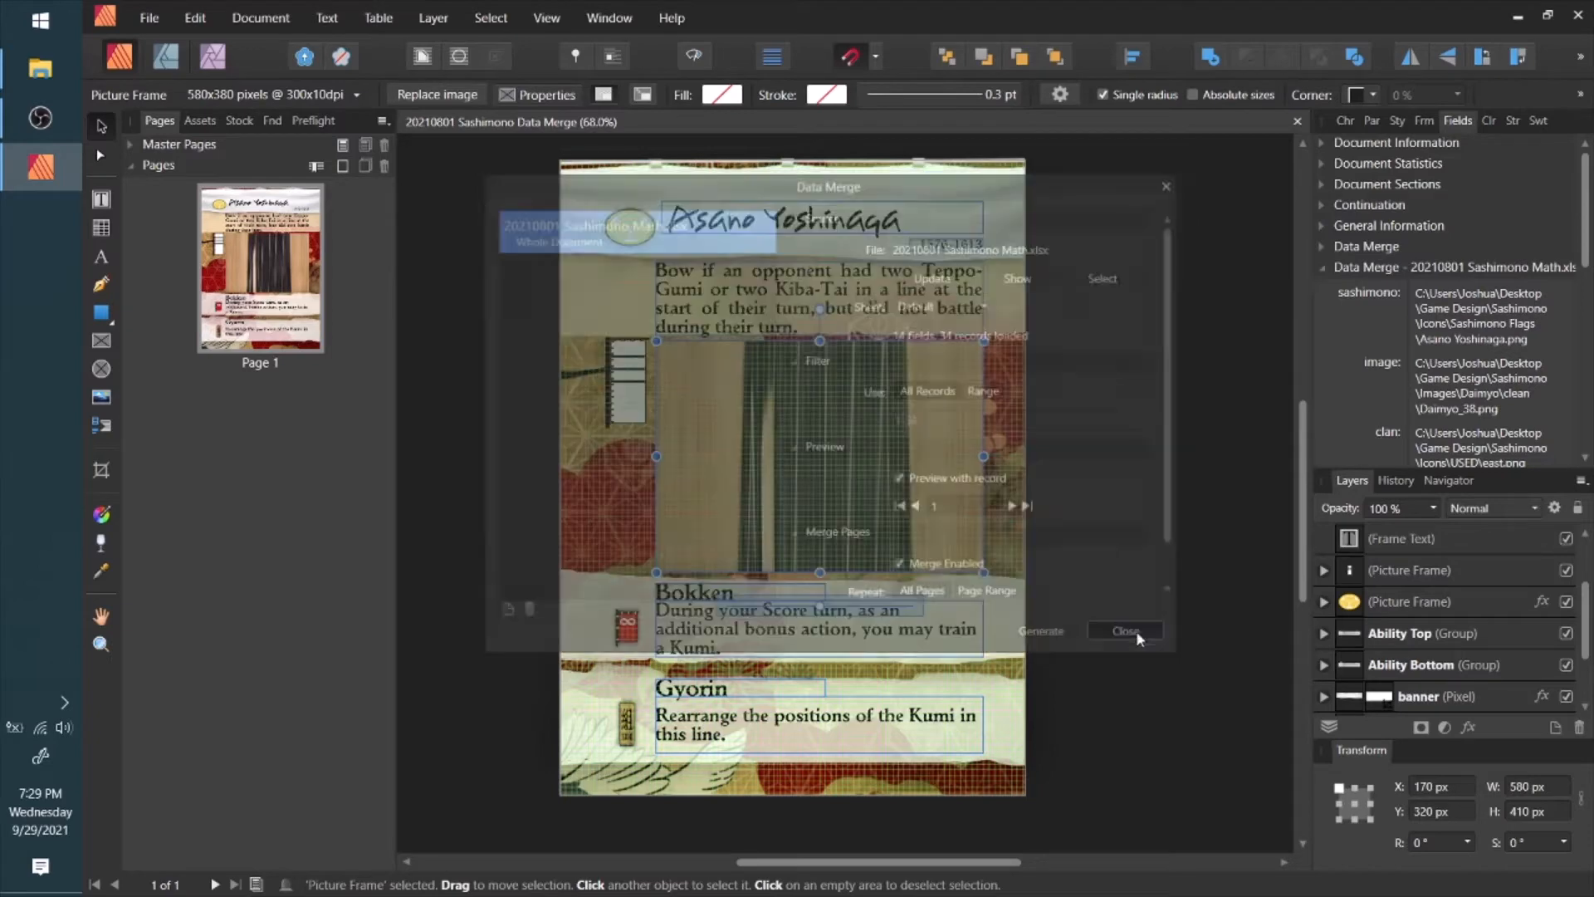
Draw a picture frame about 270 × 280 px overlapping the portrait's lower-right corner and the Bokken ability text.
left_click_drag(1080, 357, 1058, 351)
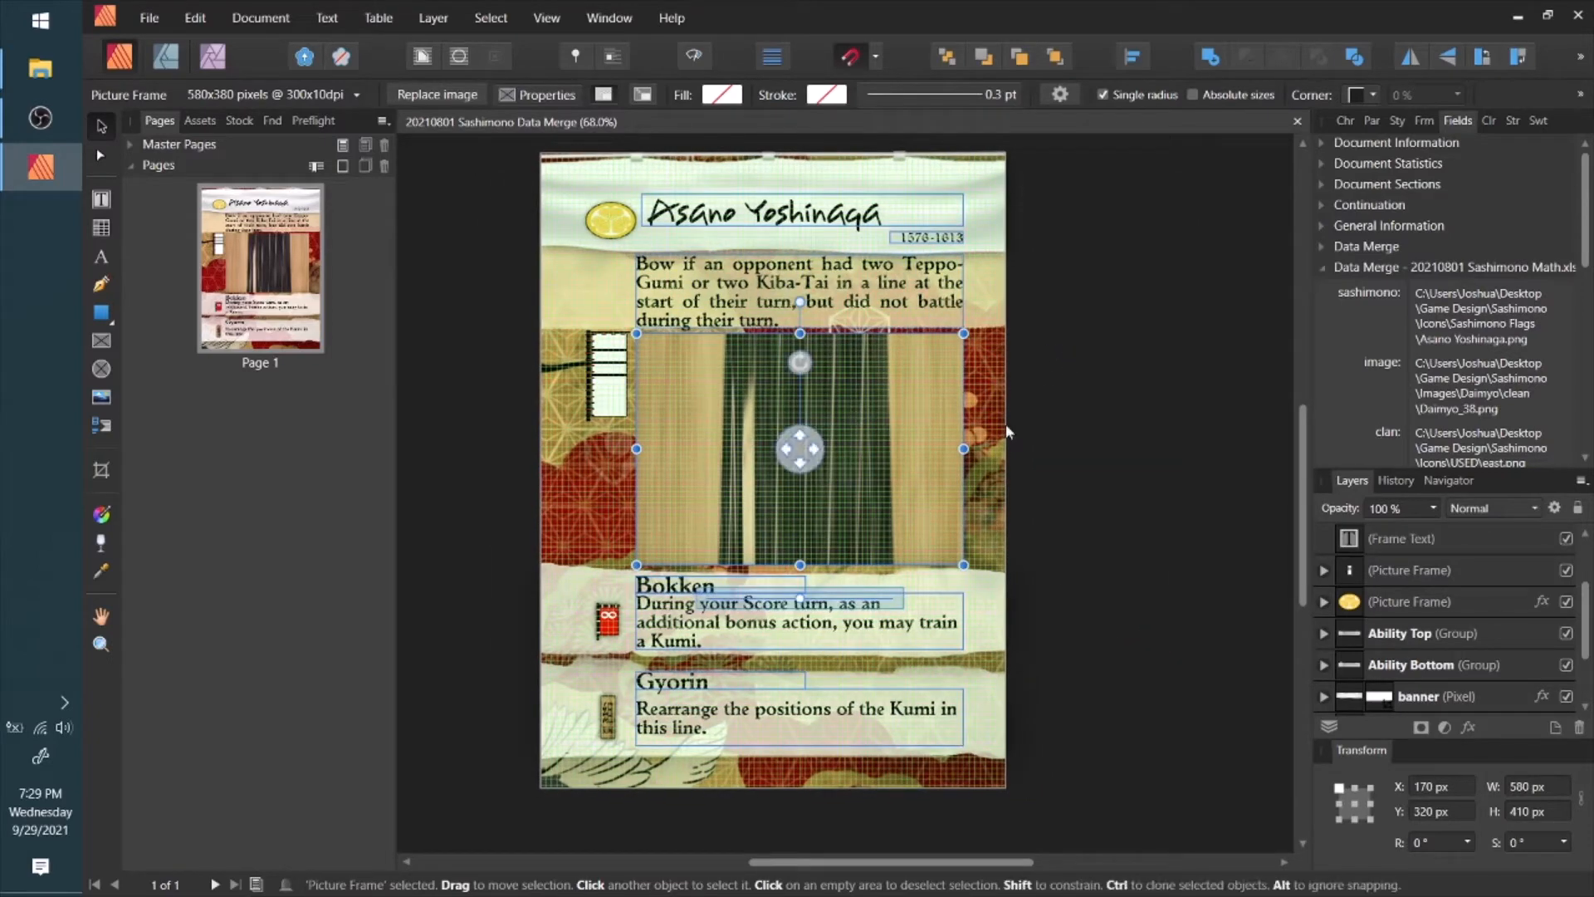
left_click(100, 343)
left_click_drag(839, 509, 991, 666)
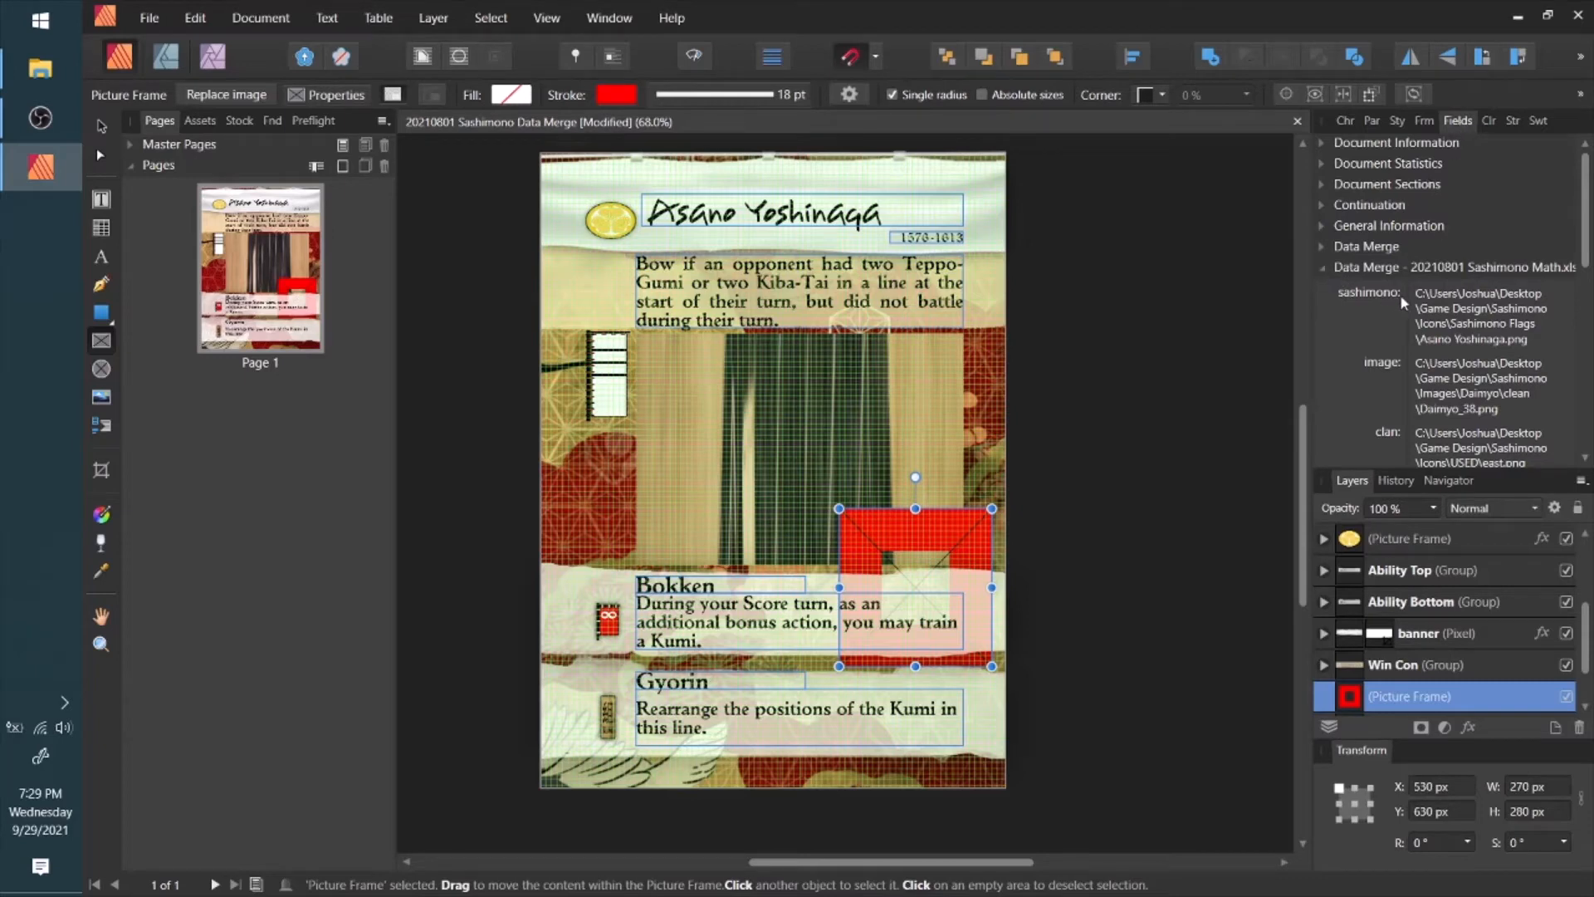
Review the spreadsheet's merge fields from sashimono and image through to ability2, comparing image path fields with text fields.
scroll(1400, 293, "down", 5)
scroll(1400, 376, "down", 2)
scroll(1396, 392, "up", 7)
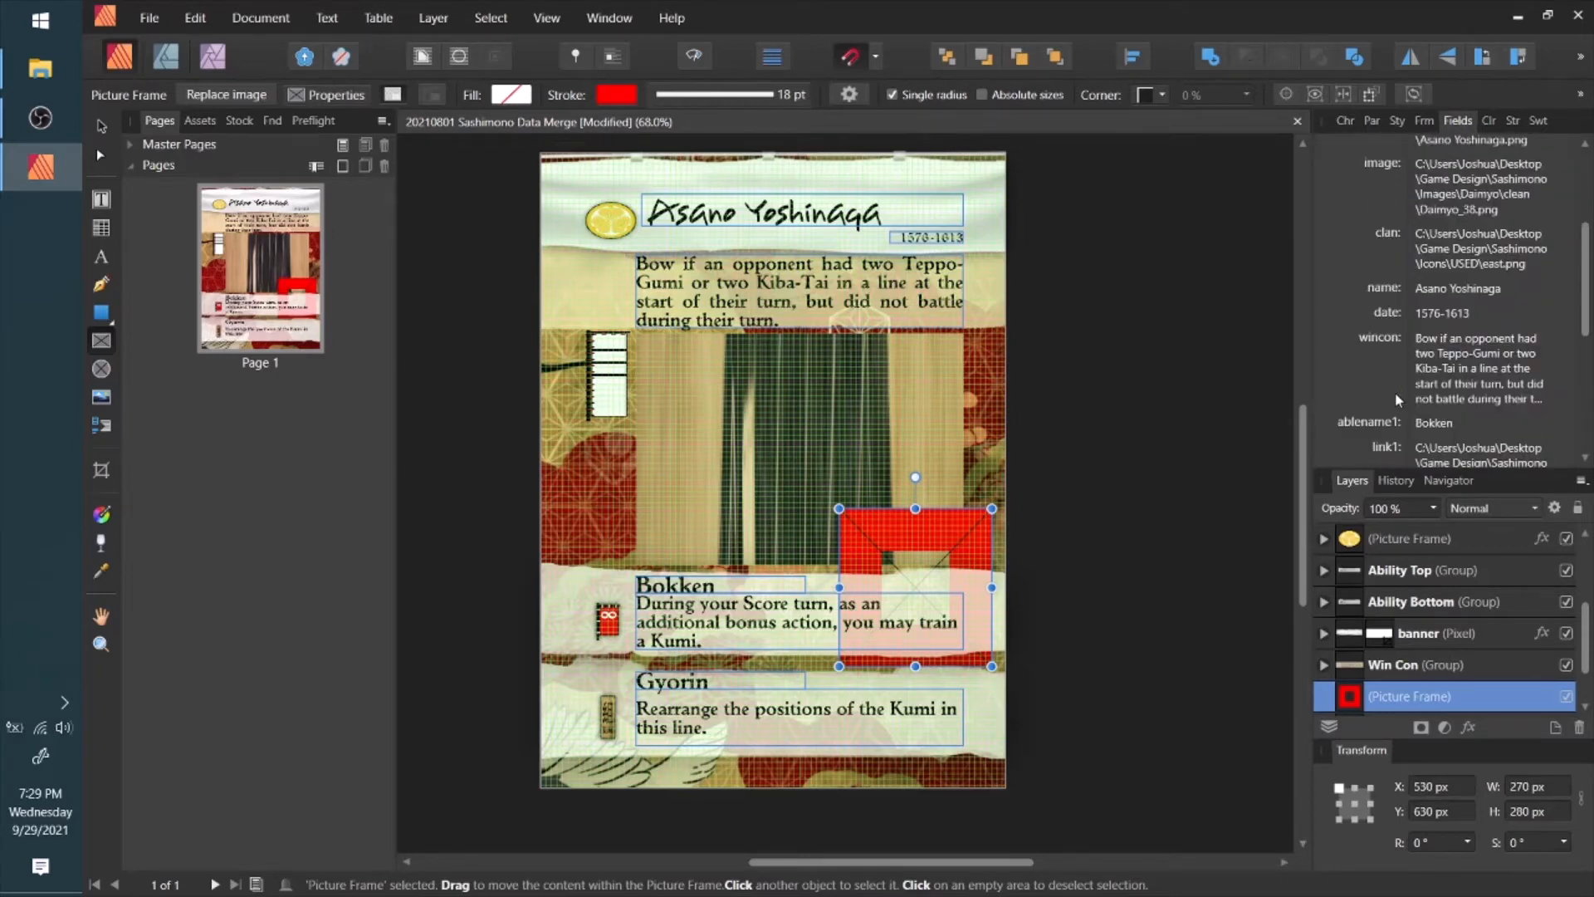
scroll(1395, 393, "down", 6)
scroll(1399, 399, "down", 5)
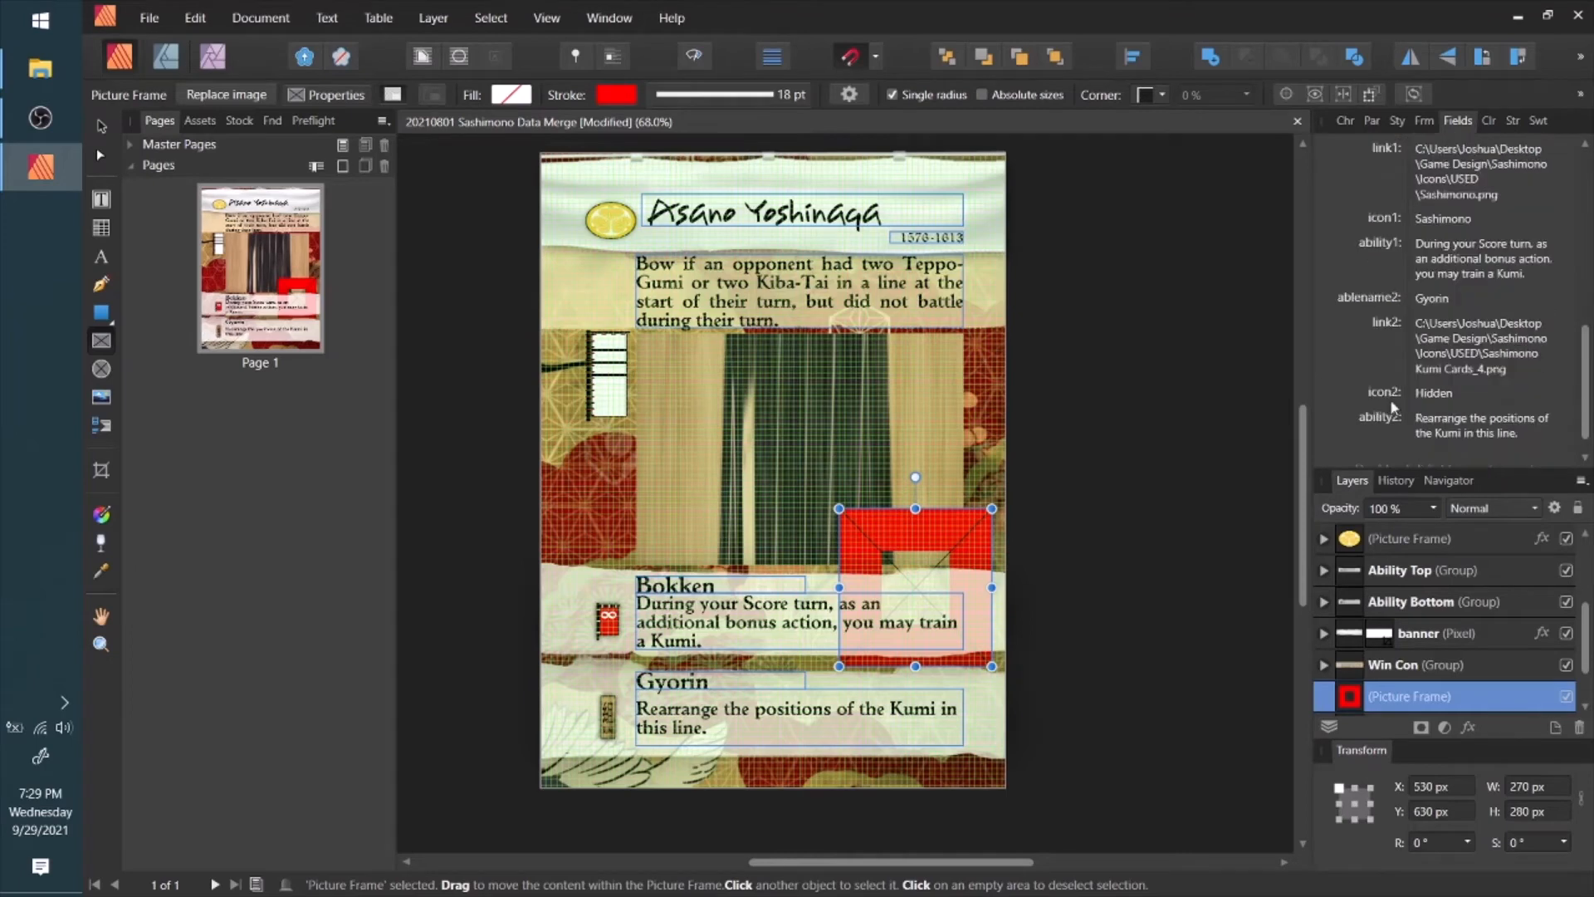
scroll(1381, 400, "up", 5)
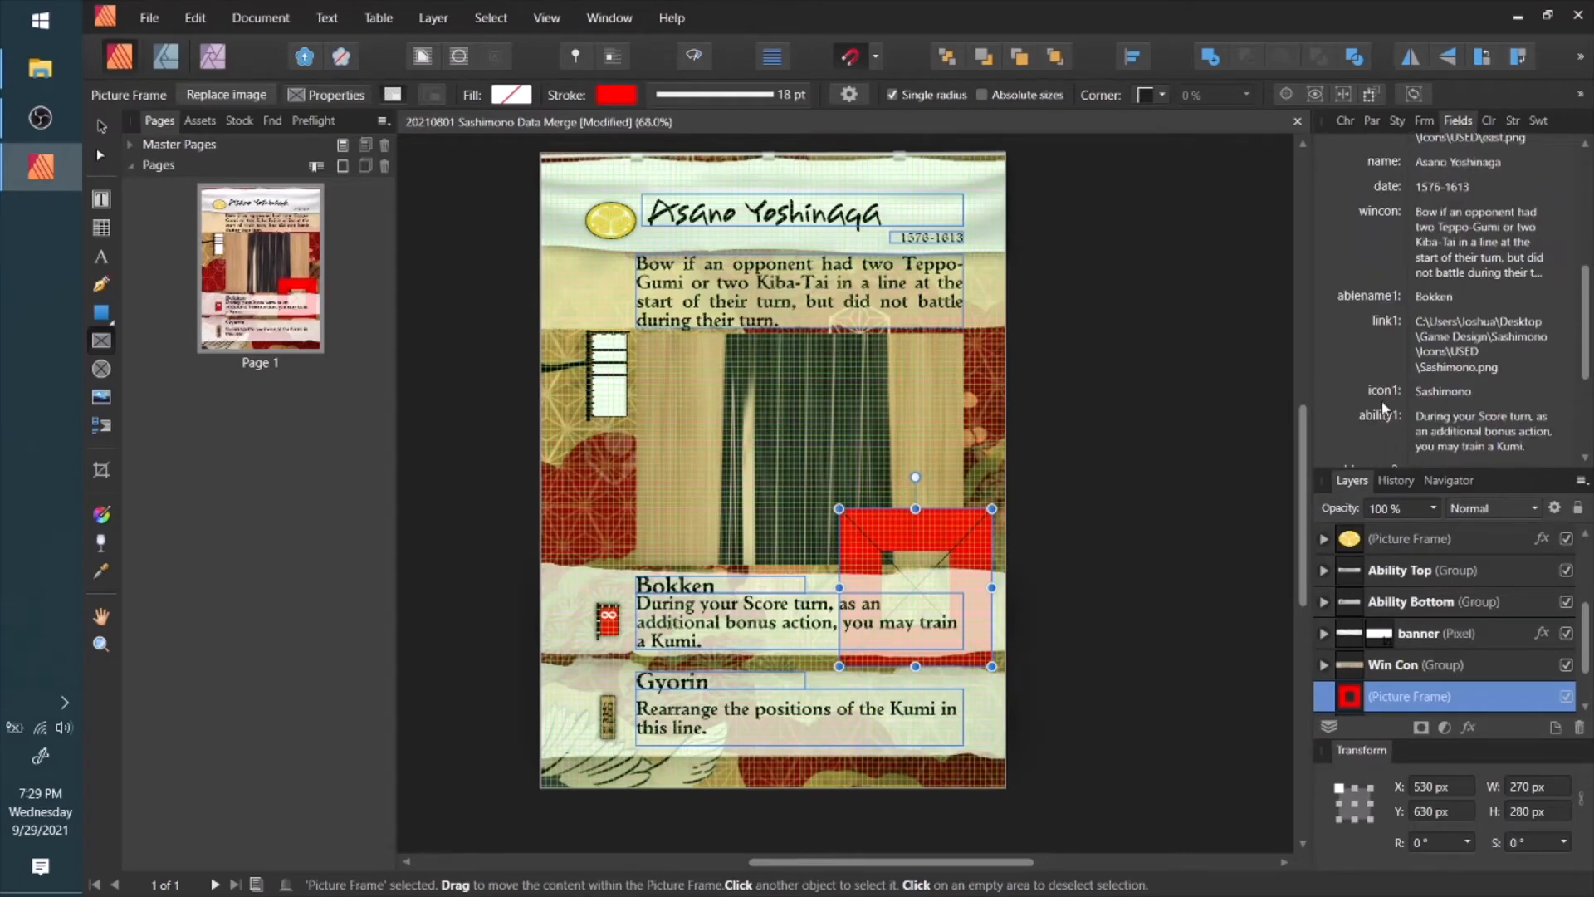
scroll(1386, 402, "up", 5)
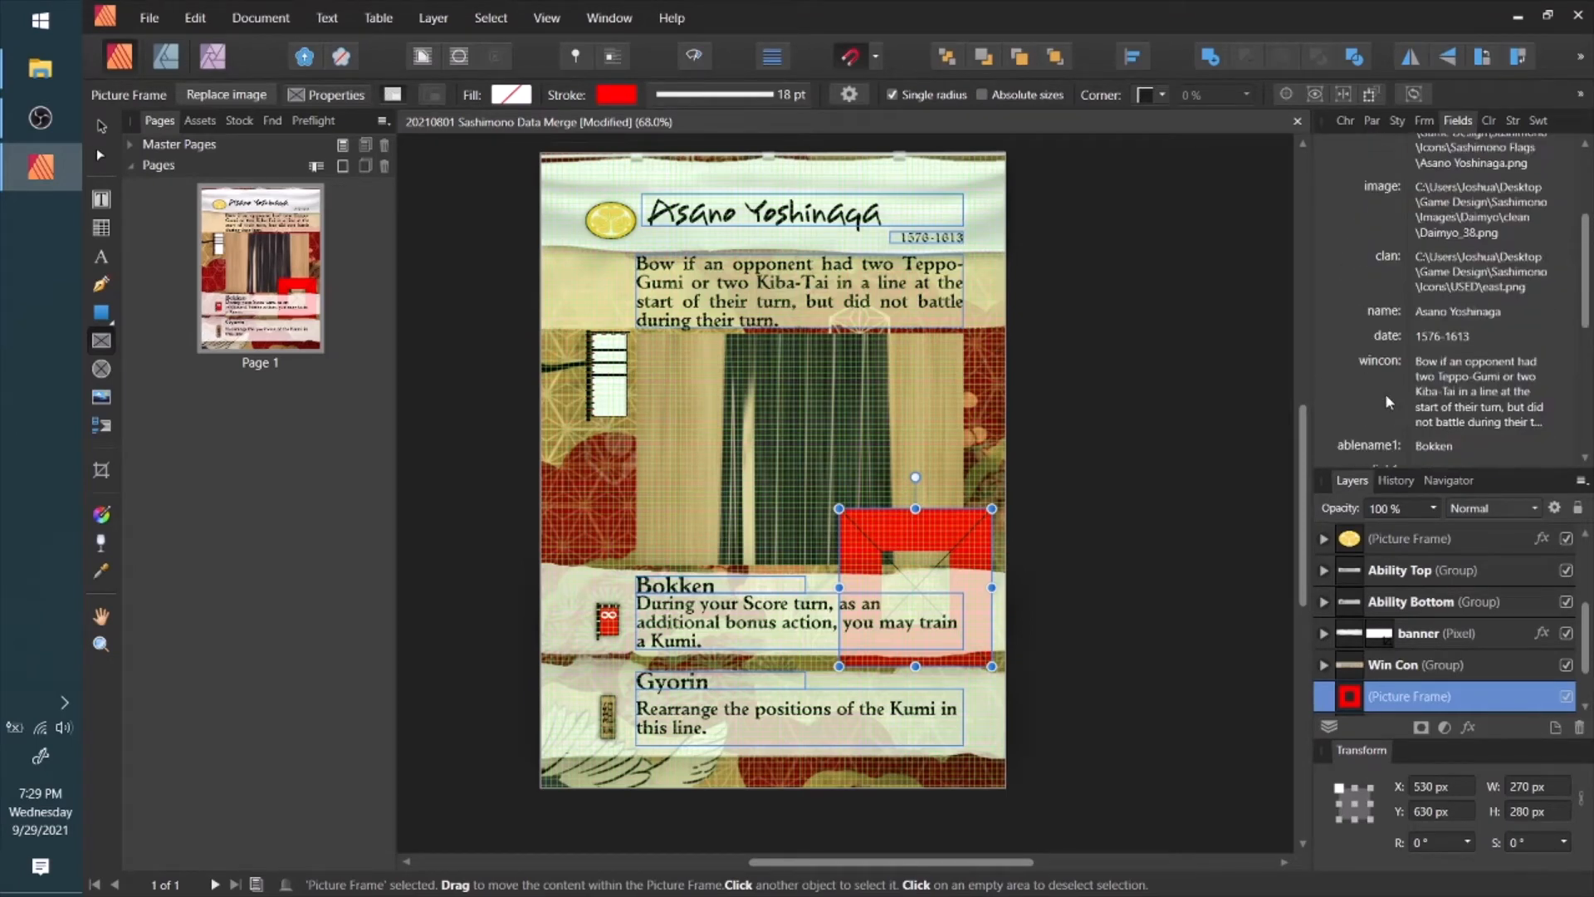
scroll(1375, 355, "up", 1)
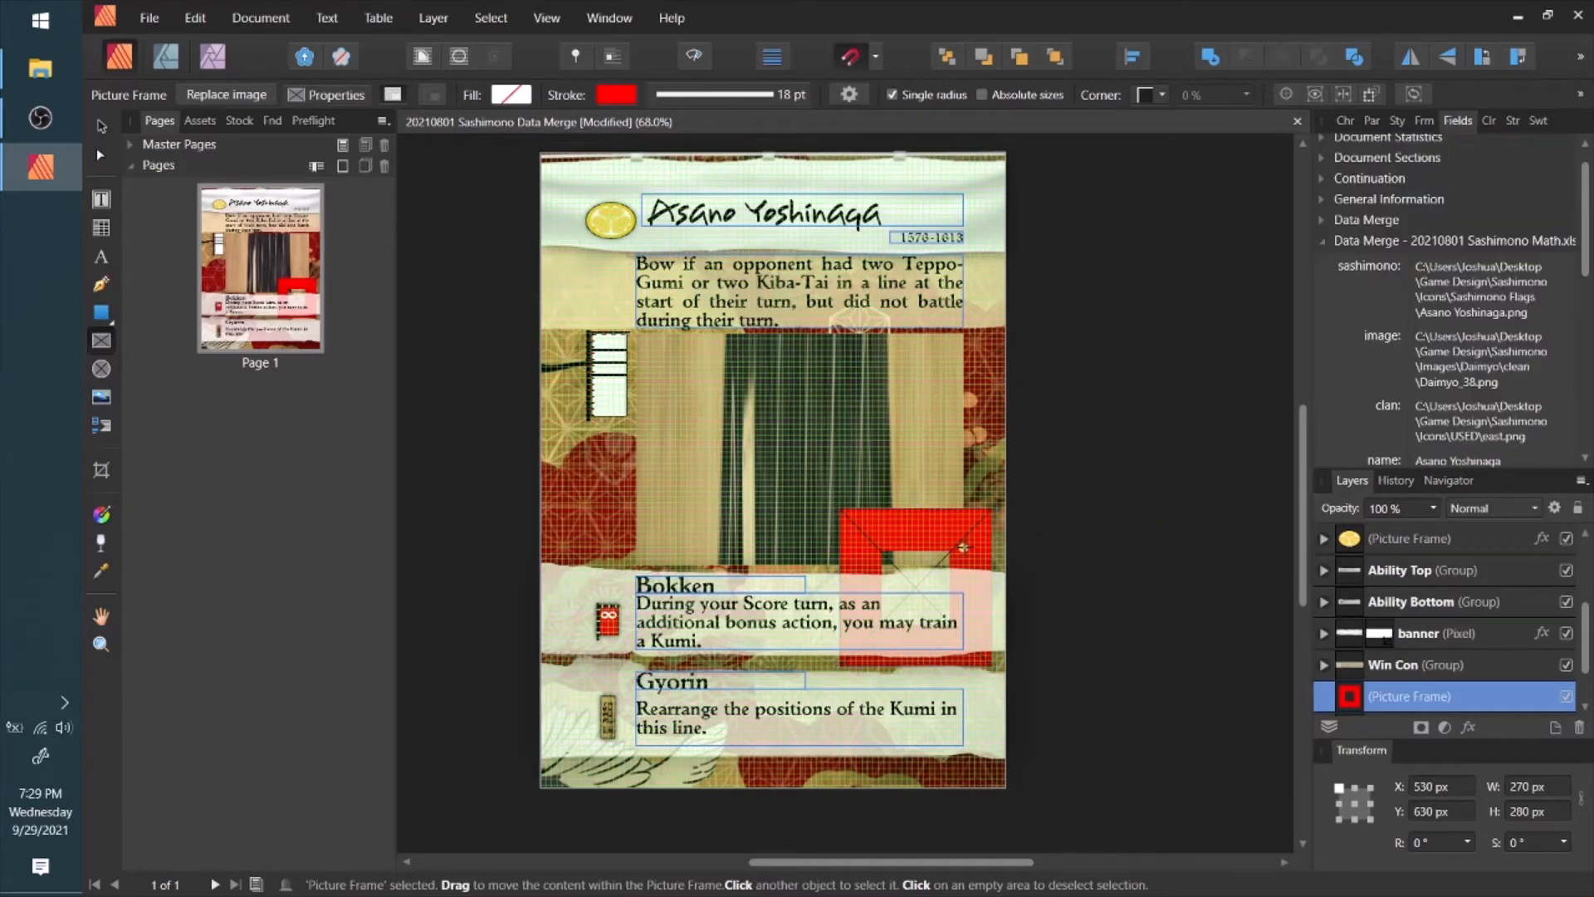
Delete the newly drawn picture frame and select the large portrait frame in the middle of the card.
key("Delete")
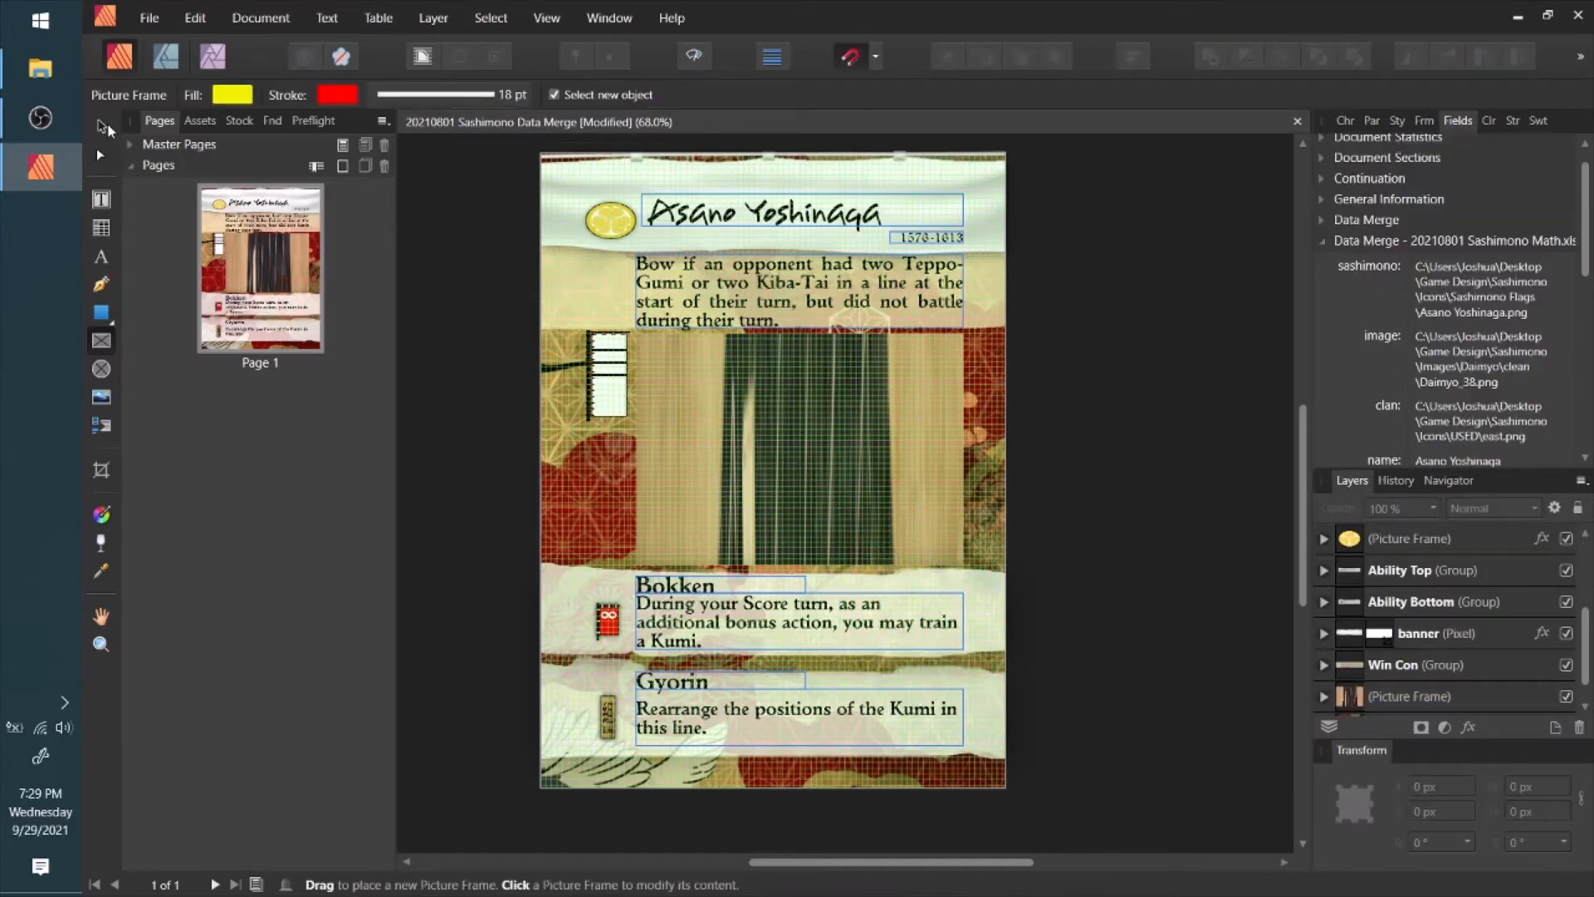
key("v")
left_click(915, 432)
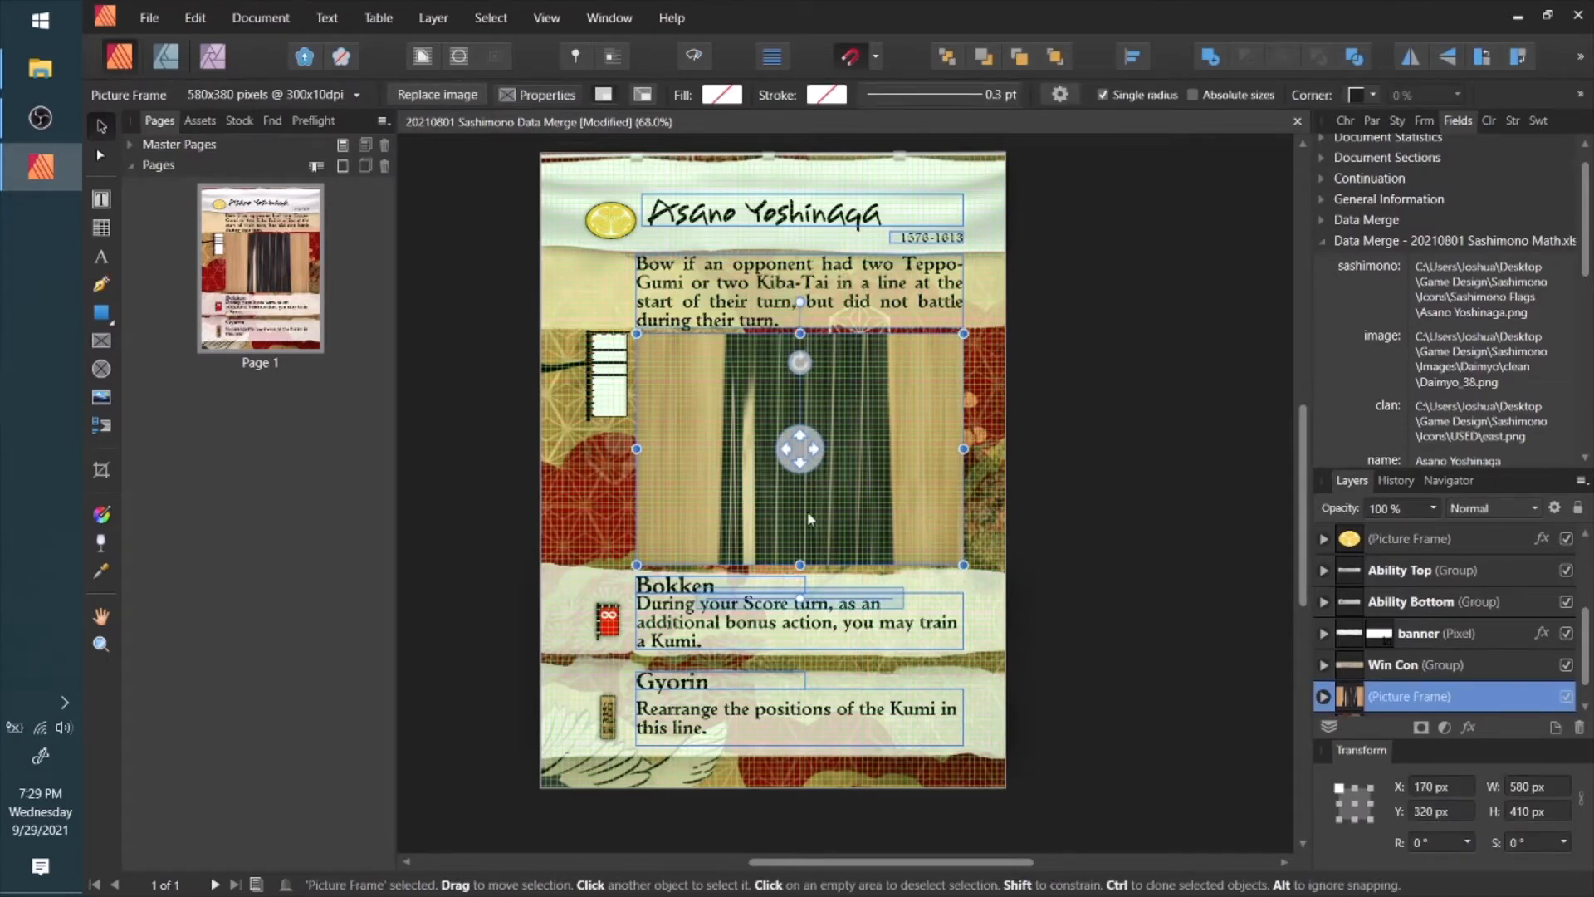
Link the selected portrait picture frame to the spreadsheet's image merge field.
scroll(1428, 669, "down", 1)
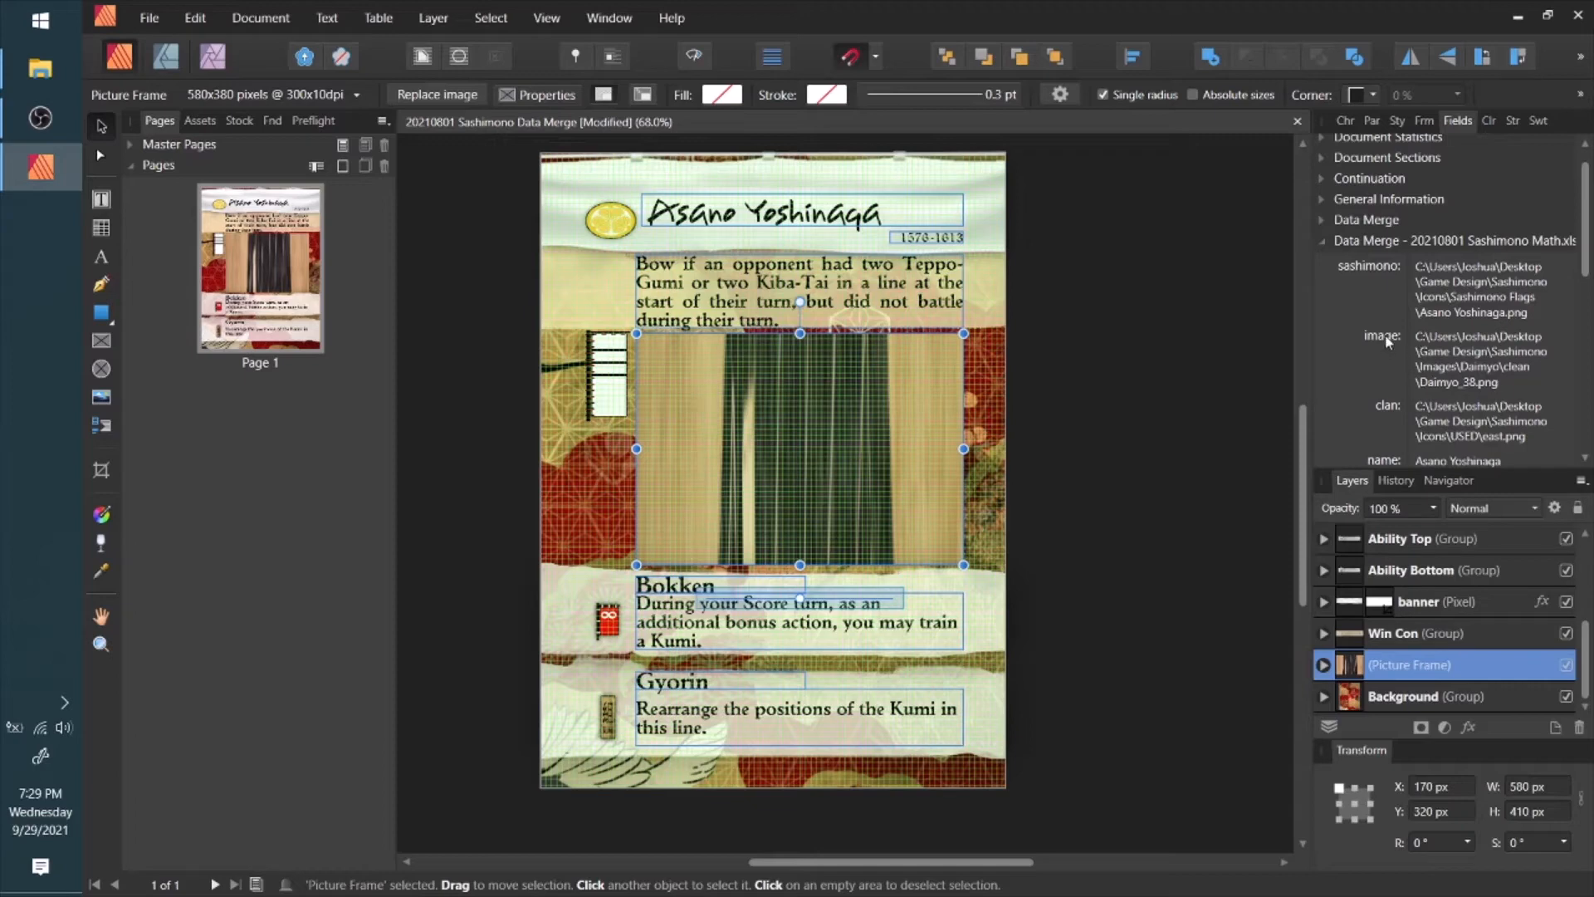
scroll(1386, 340, "down", 2)
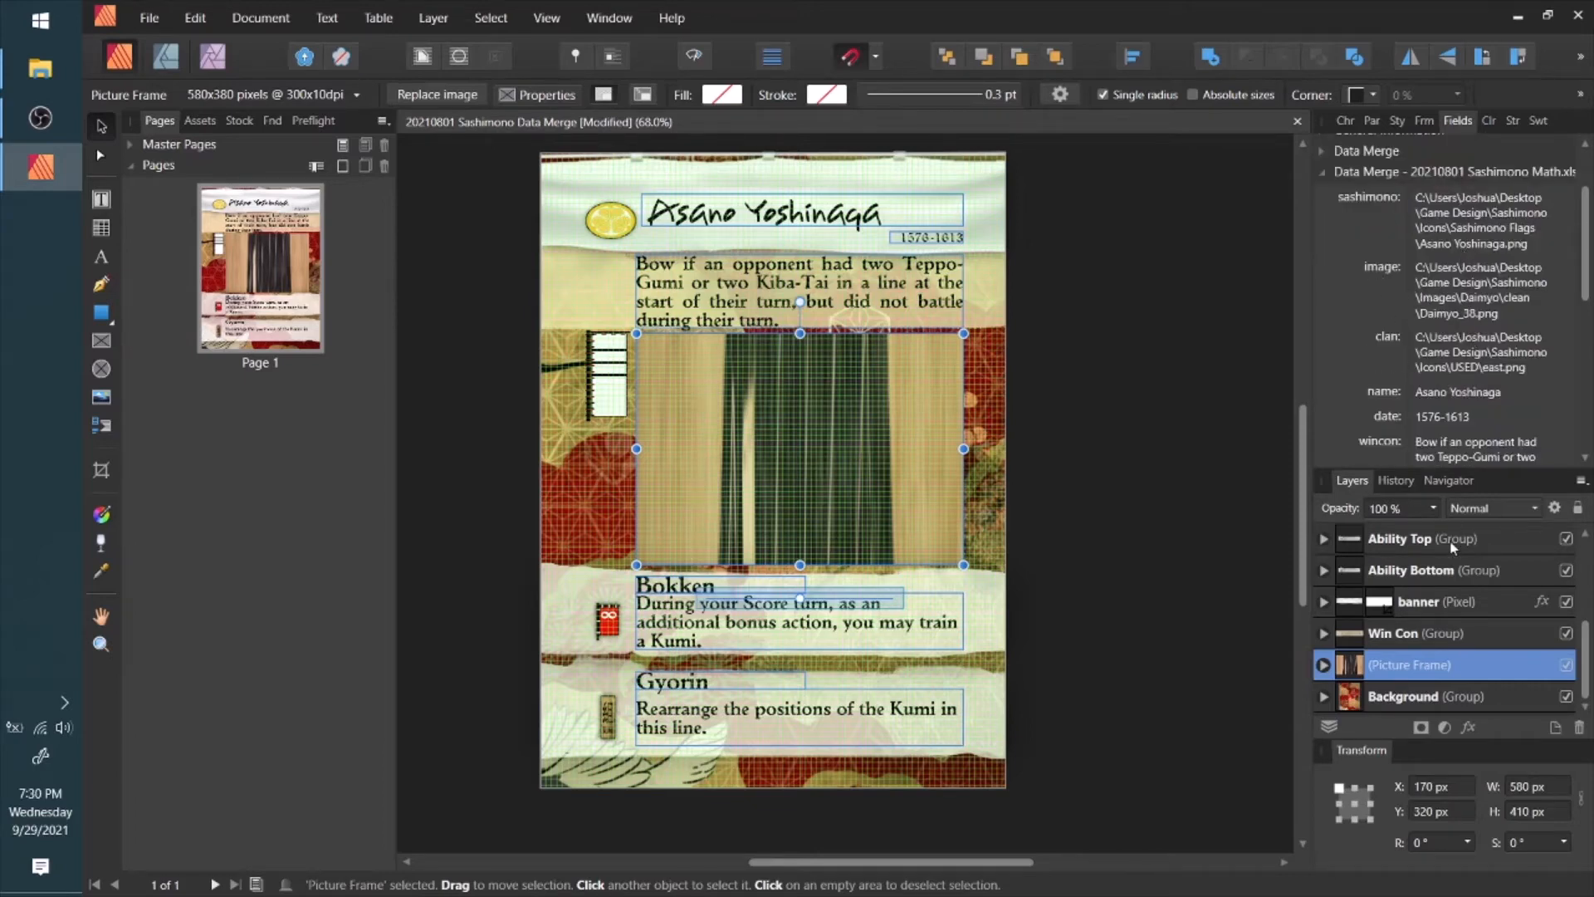
left_click(1395, 272)
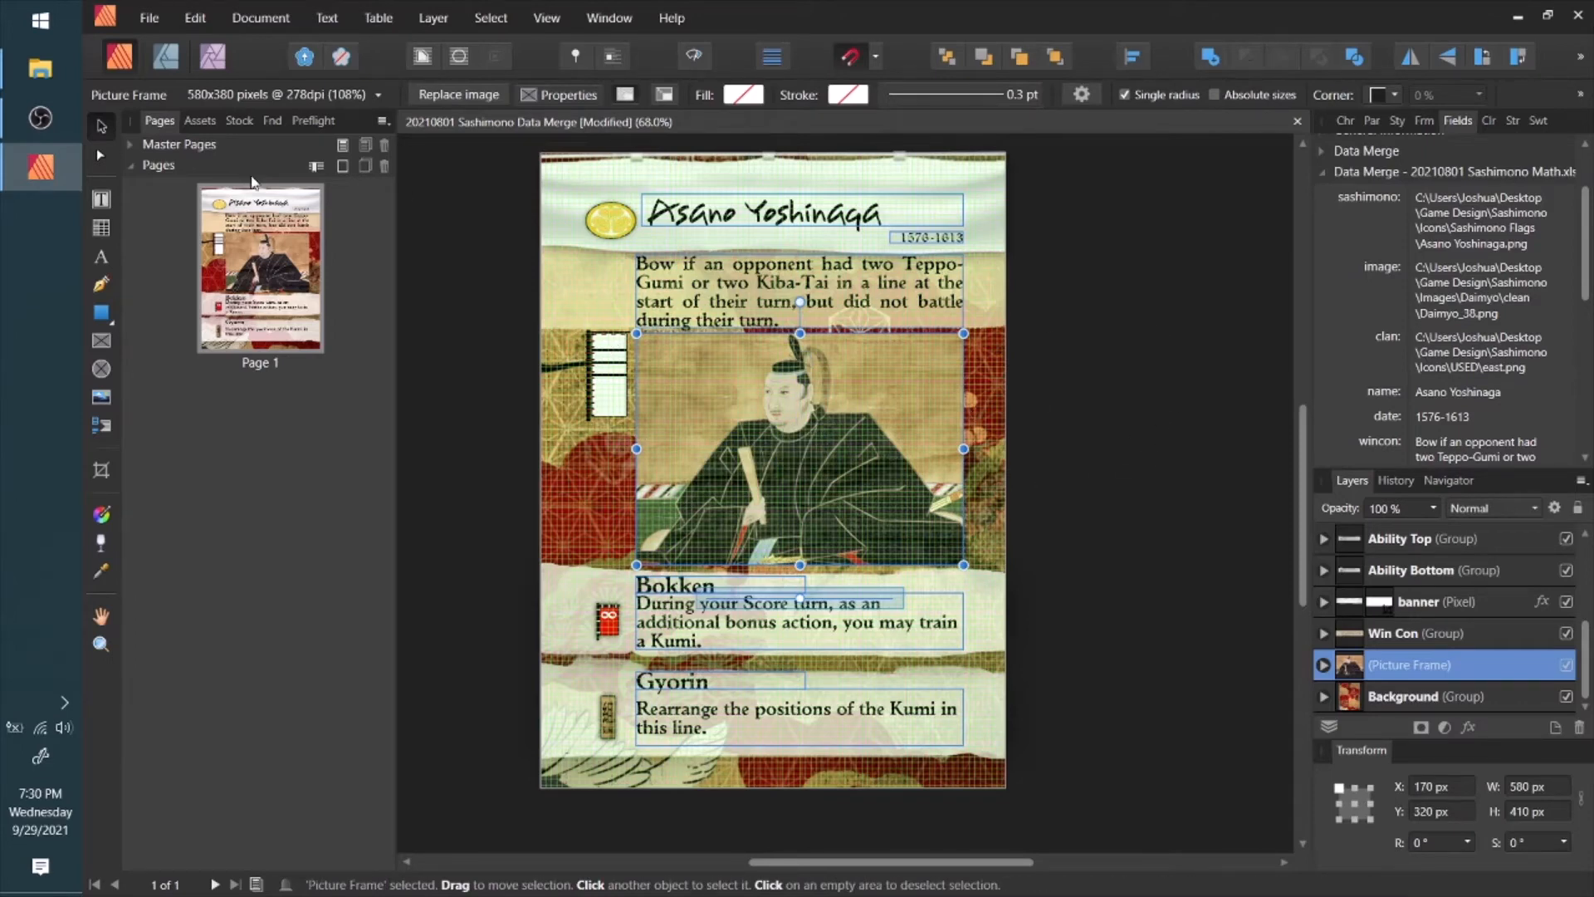
Generate the merged card document from 20210801 Sashimono Math.xlsx, updating the source data first, and close the Data Merge Manager.
left_click(270, 22)
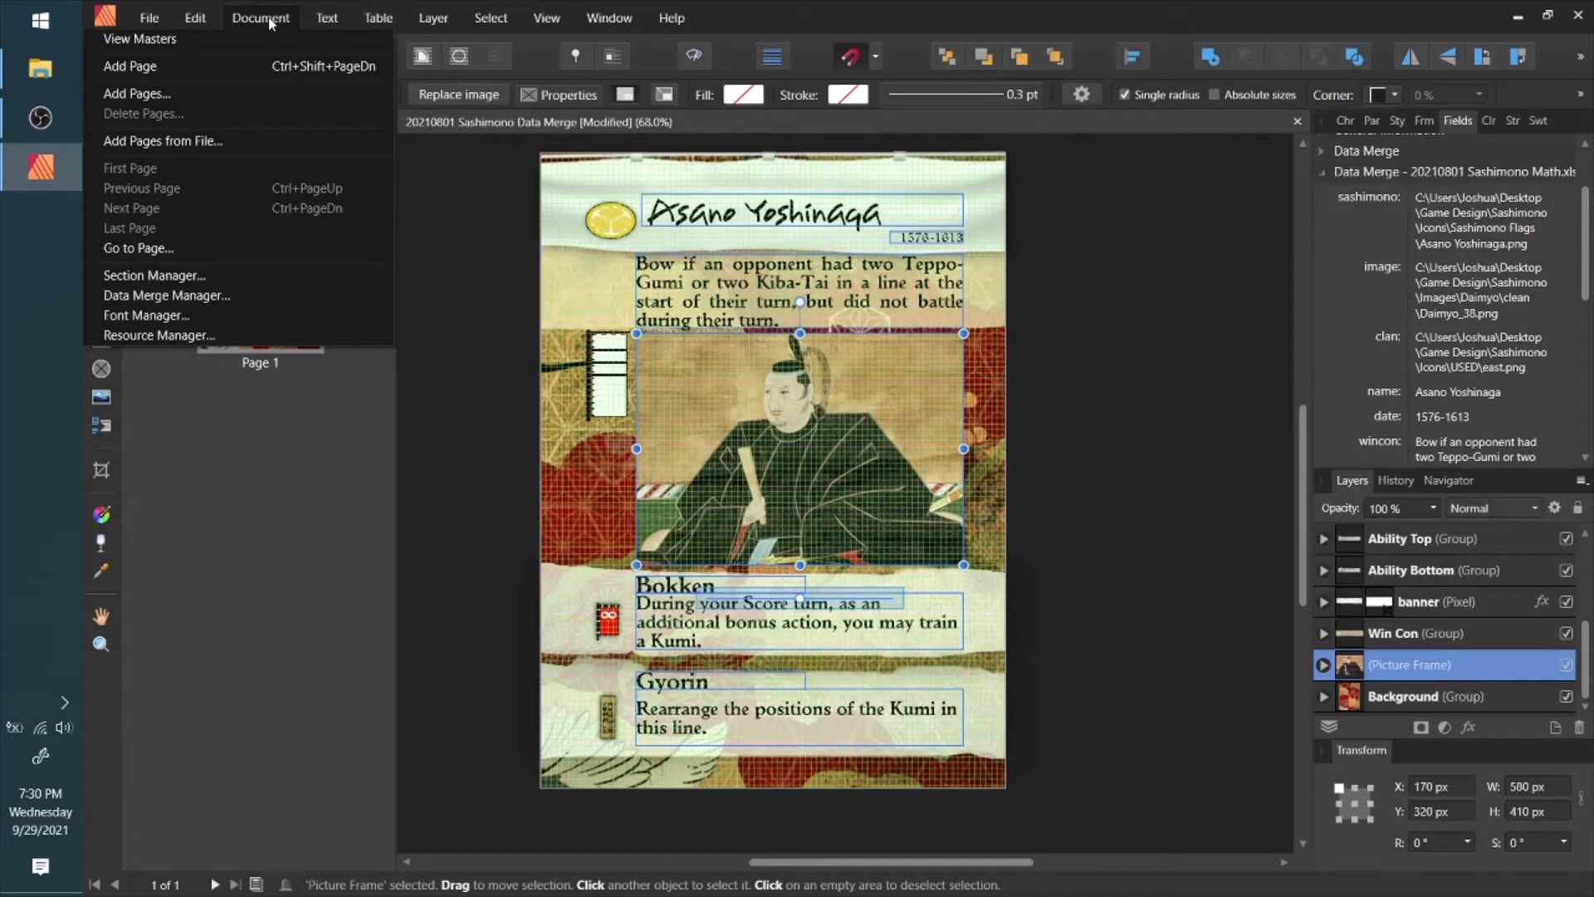
left_click(222, 297)
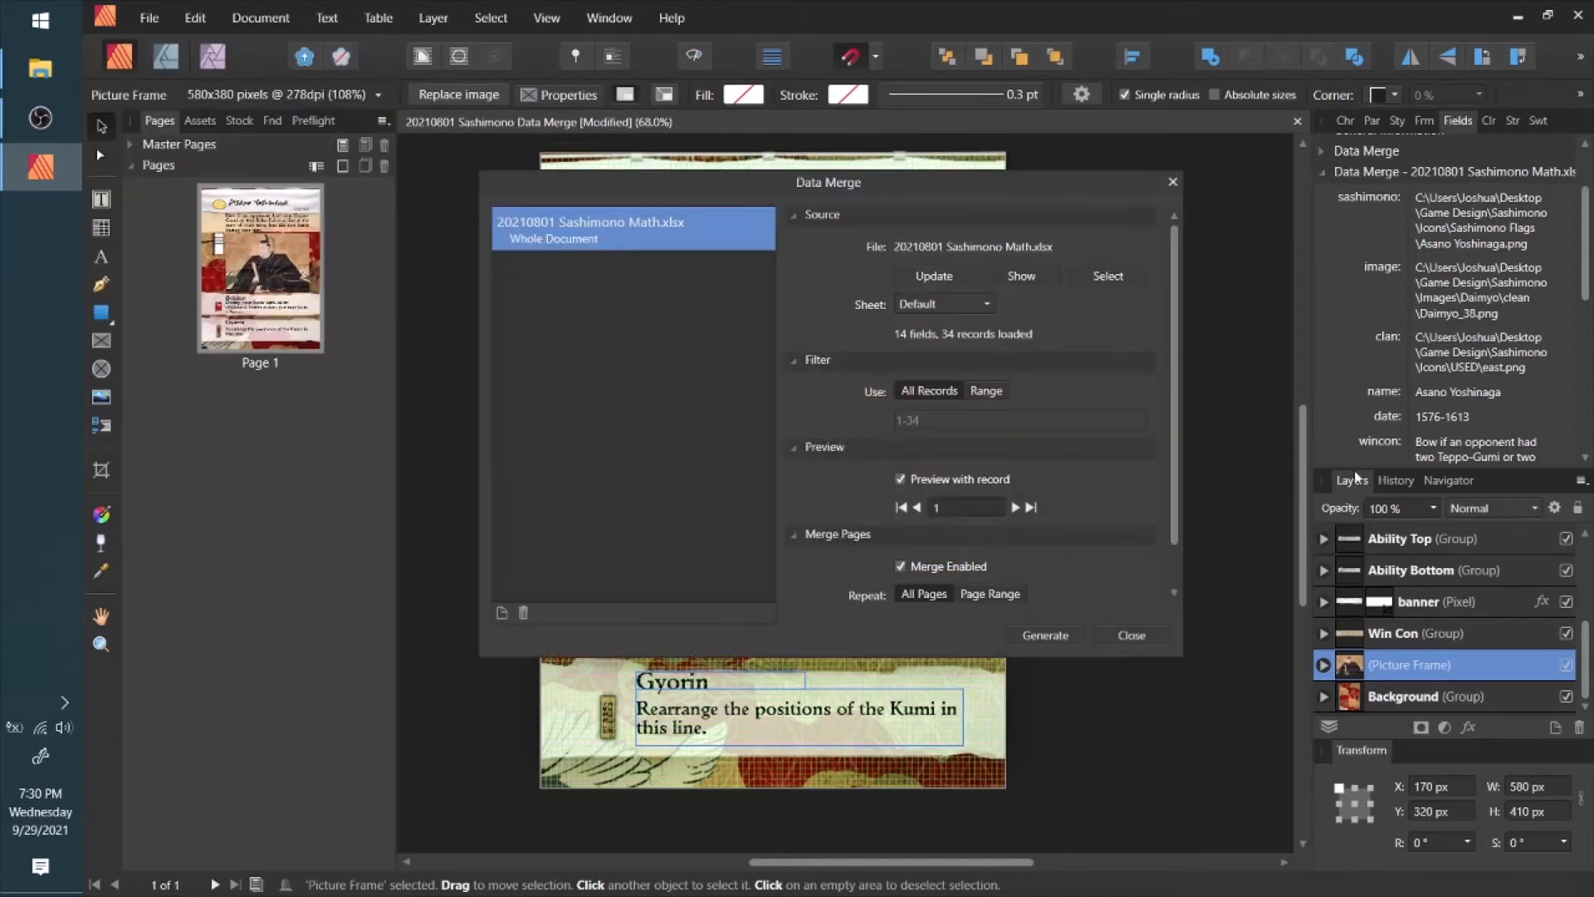
left_click(1054, 636)
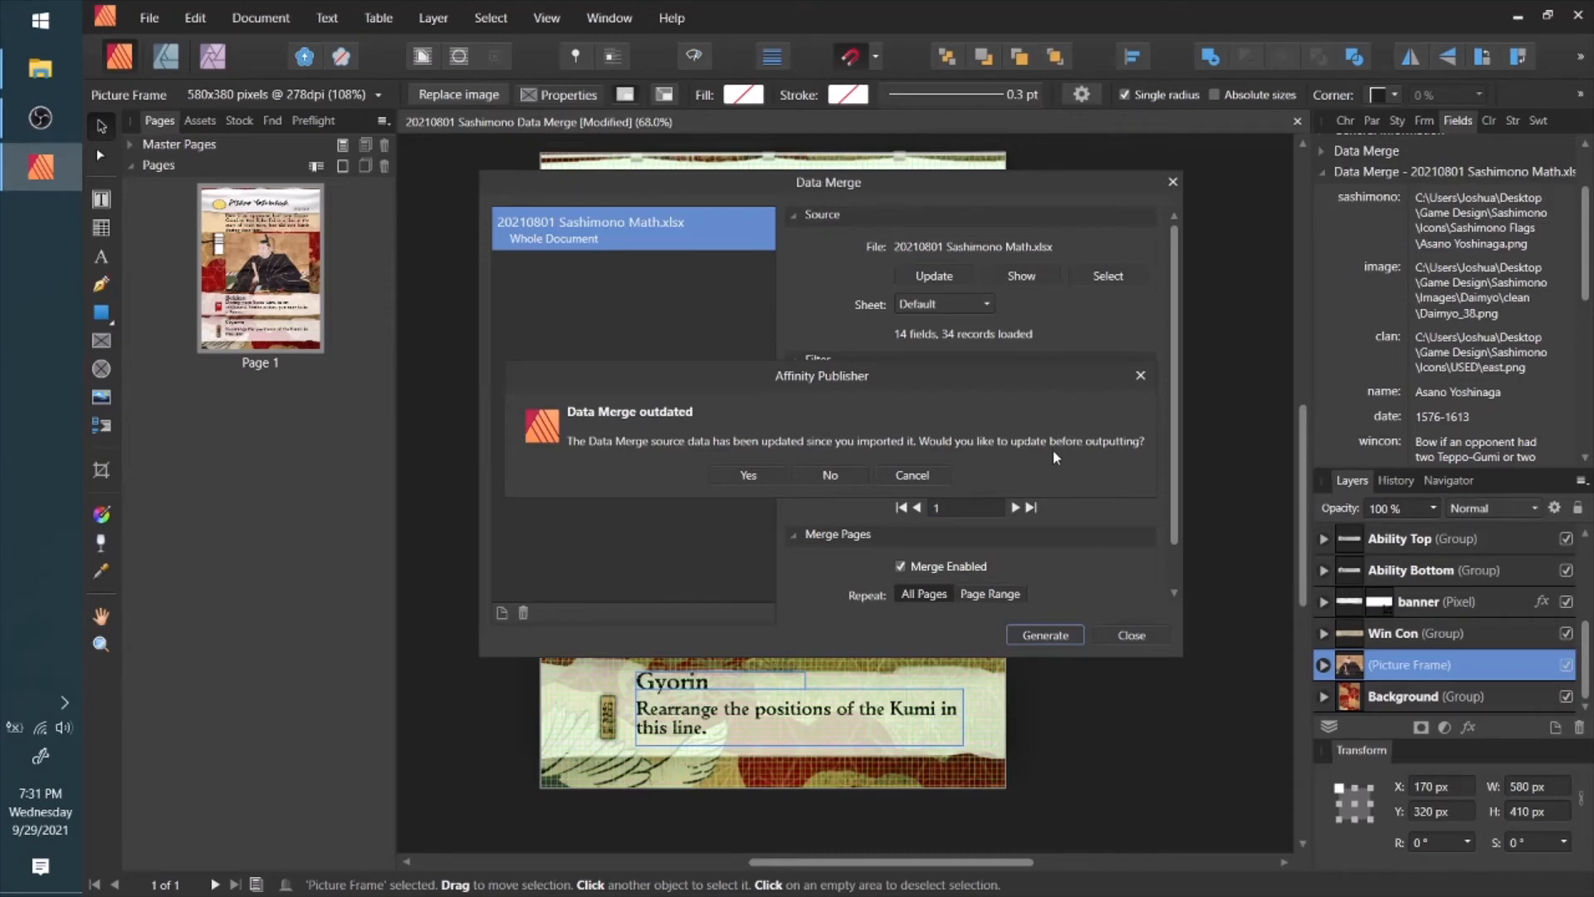
left_click(760, 472)
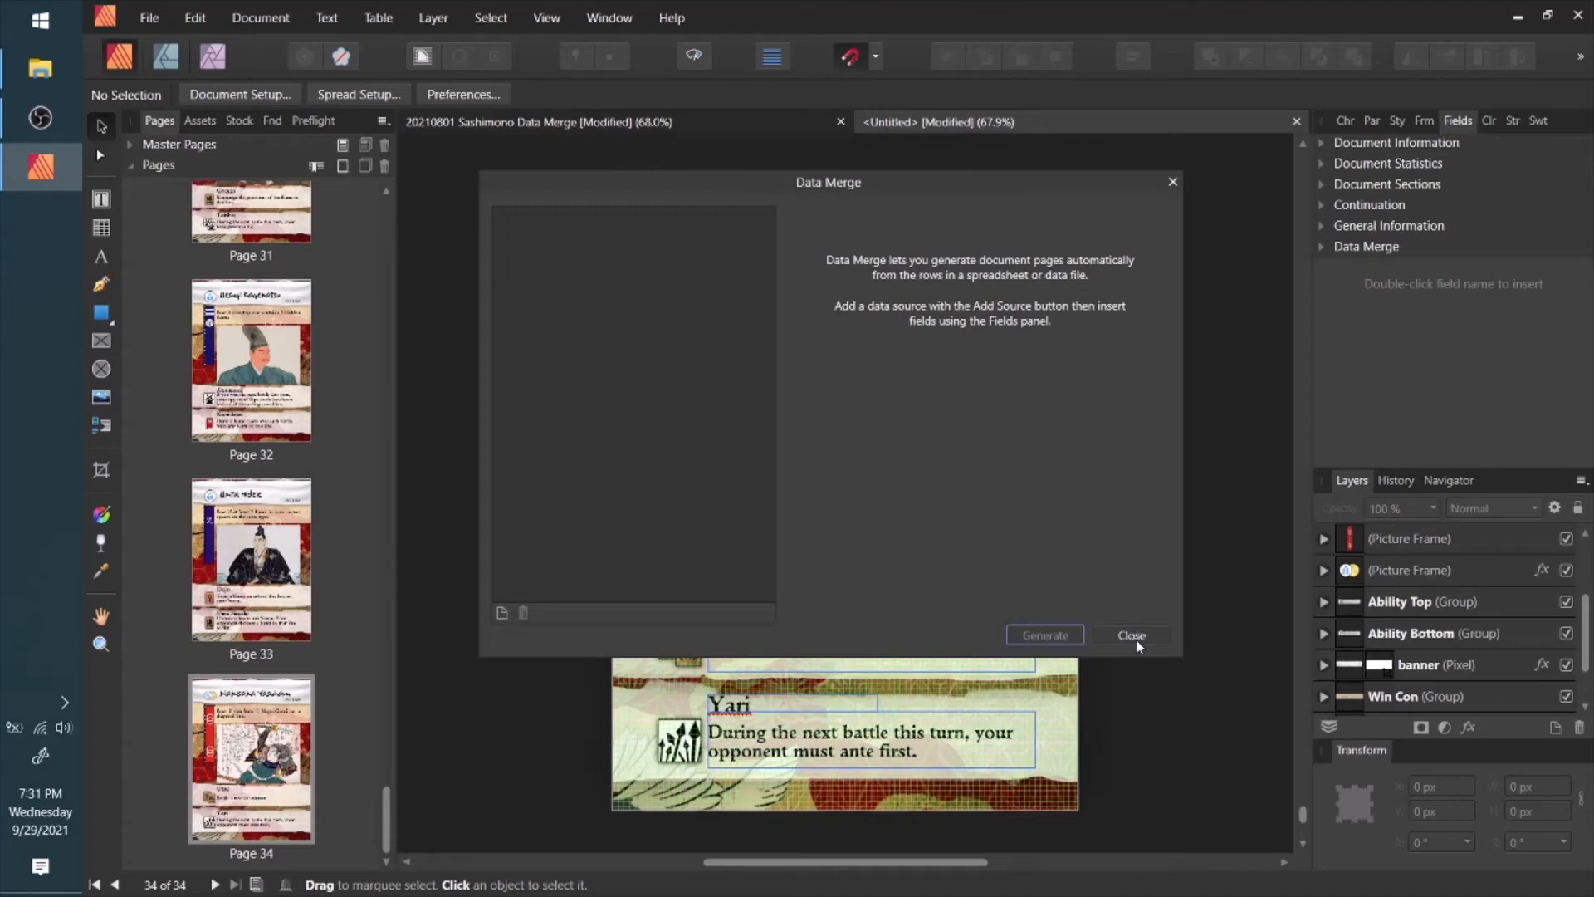
left_click(1132, 635)
Review the generated cards from page 34 back to page 21, checking each one's portrait, banner and ability text.
scroll(1173, 725, "up", 3)
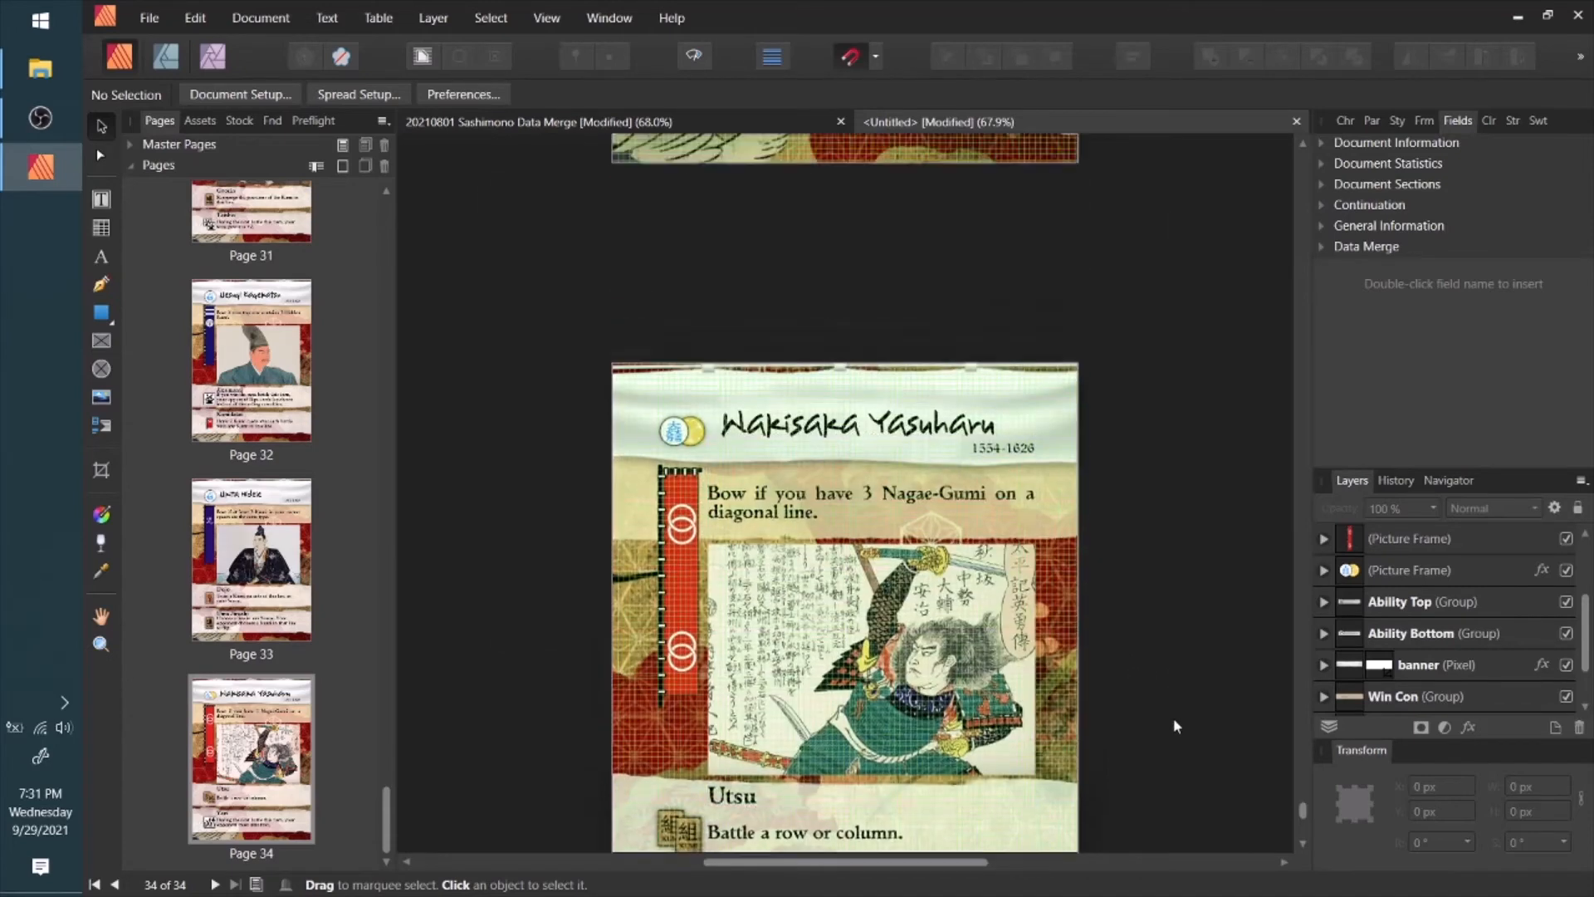
scroll(1173, 725, "up", 5)
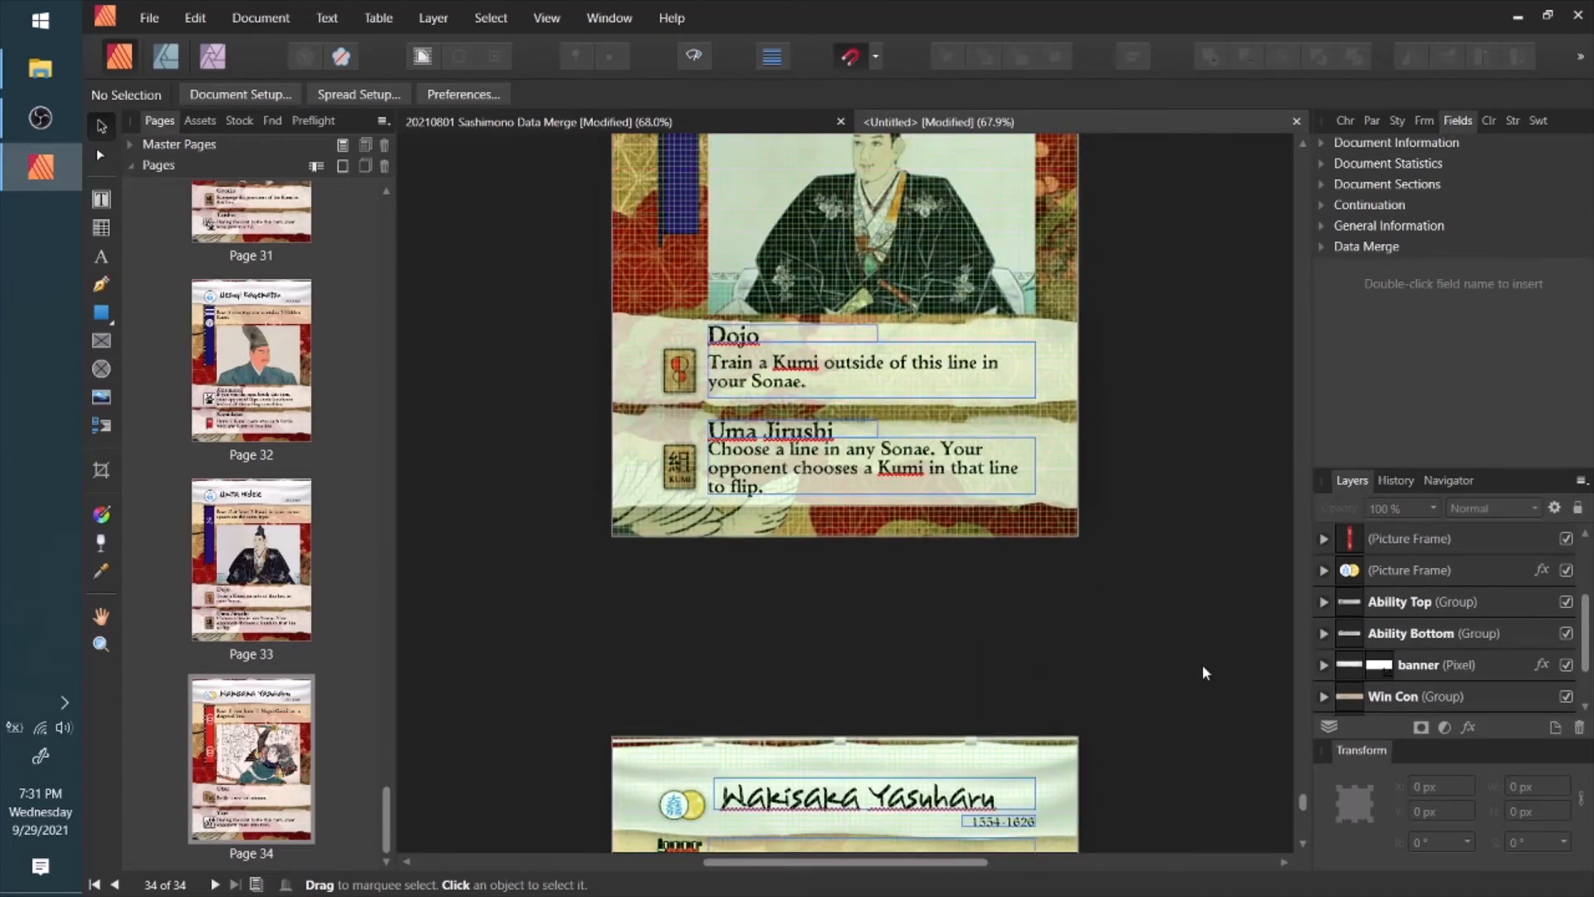
scroll(1203, 664, "down", 5, "ctrl")
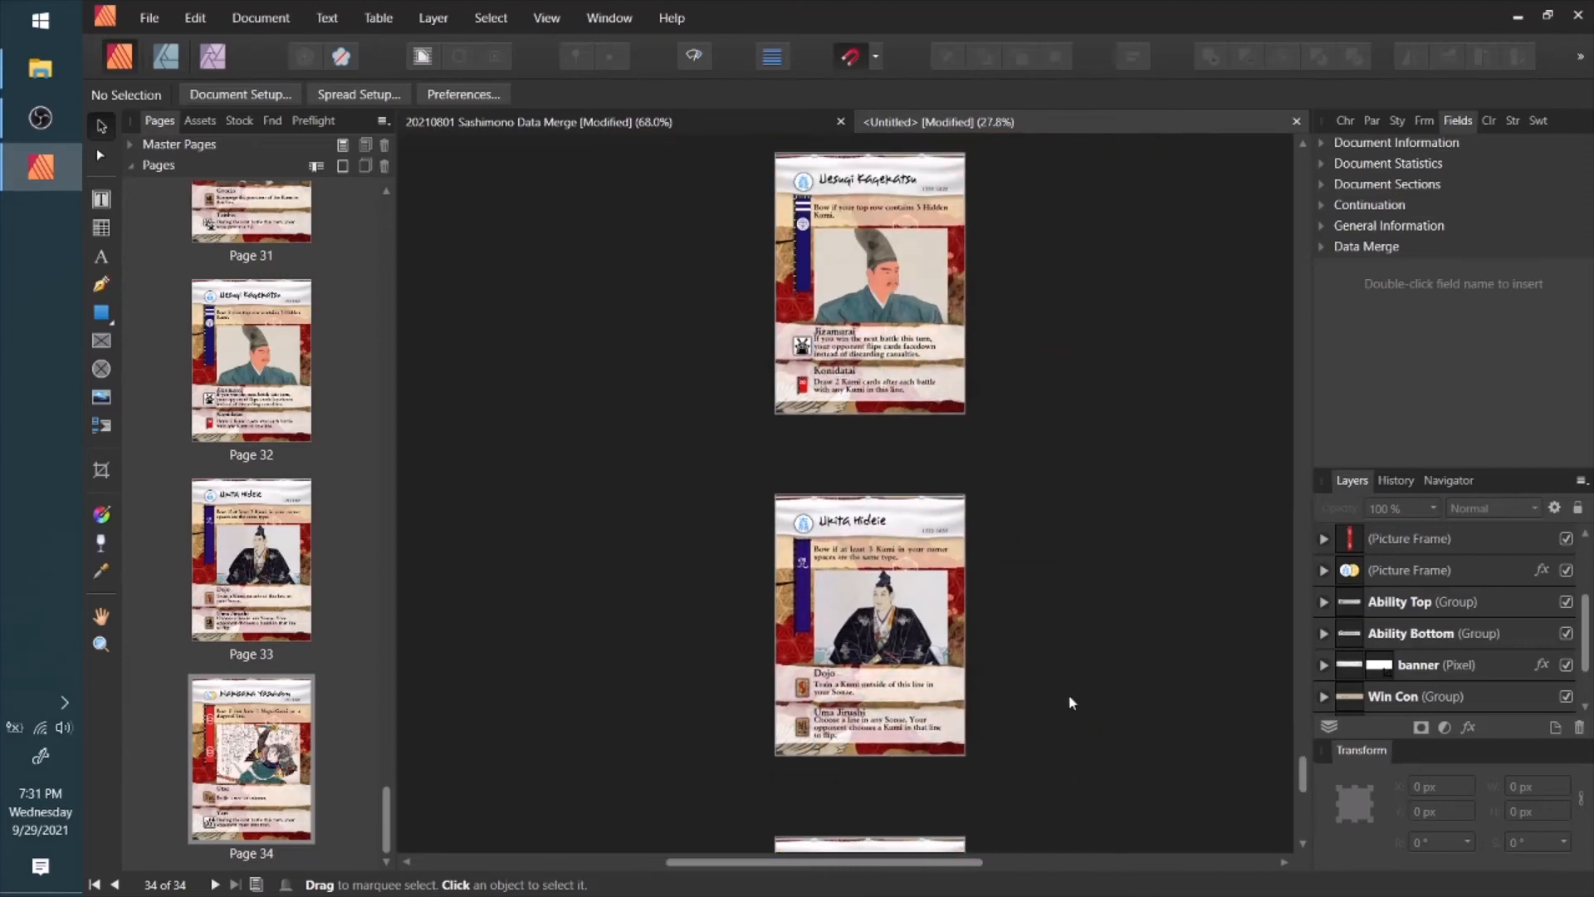
scroll(1105, 669, "up", 10)
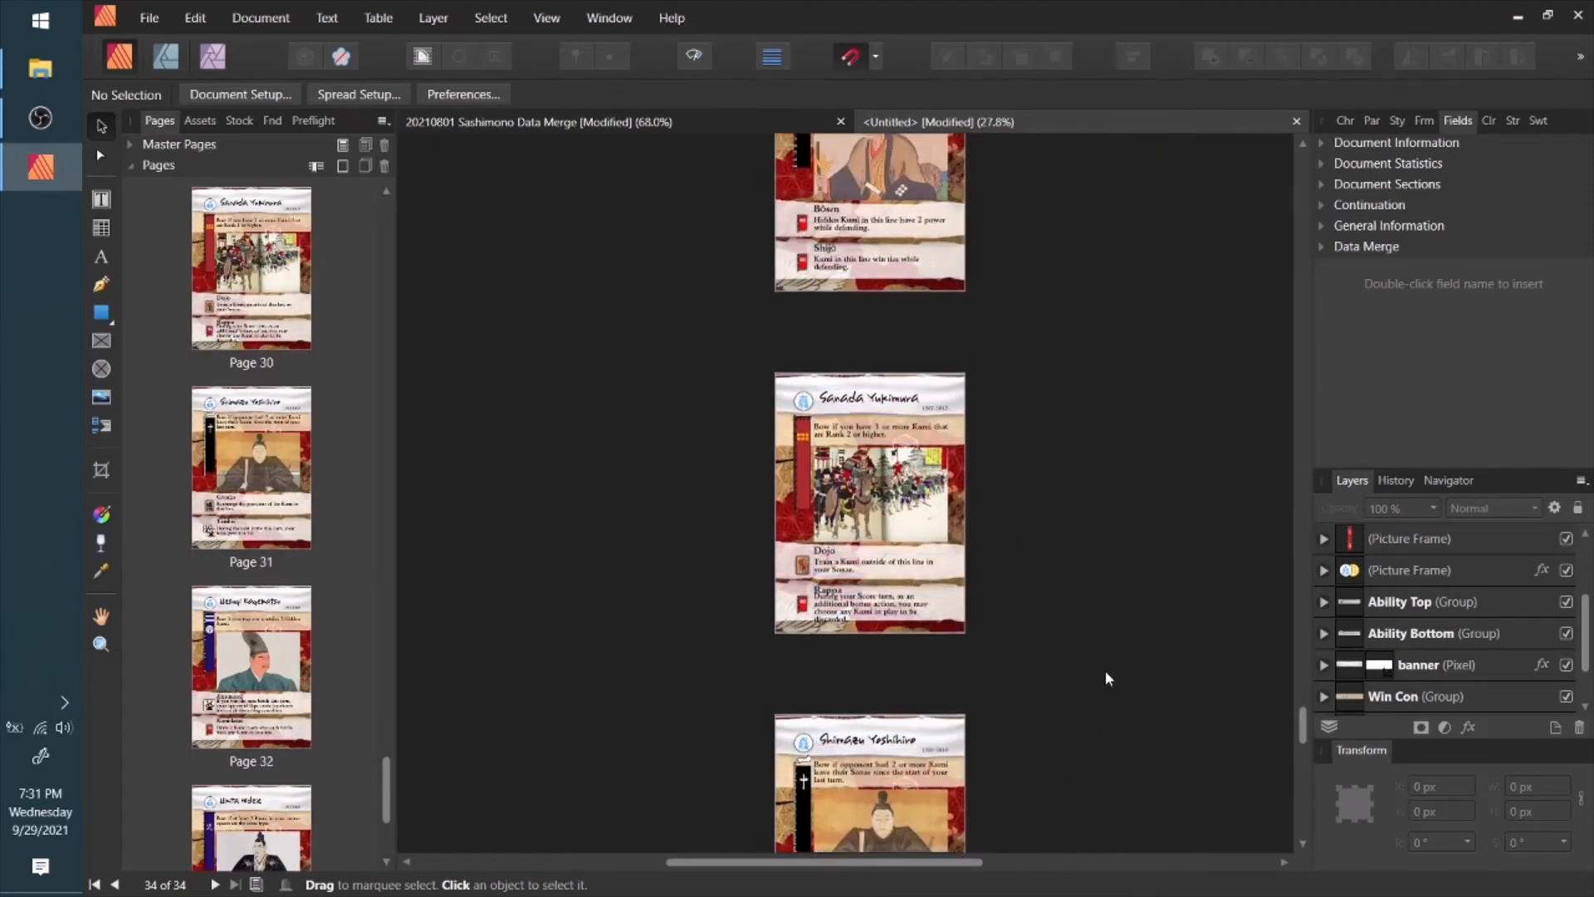
scroll(1106, 673, "up", 10)
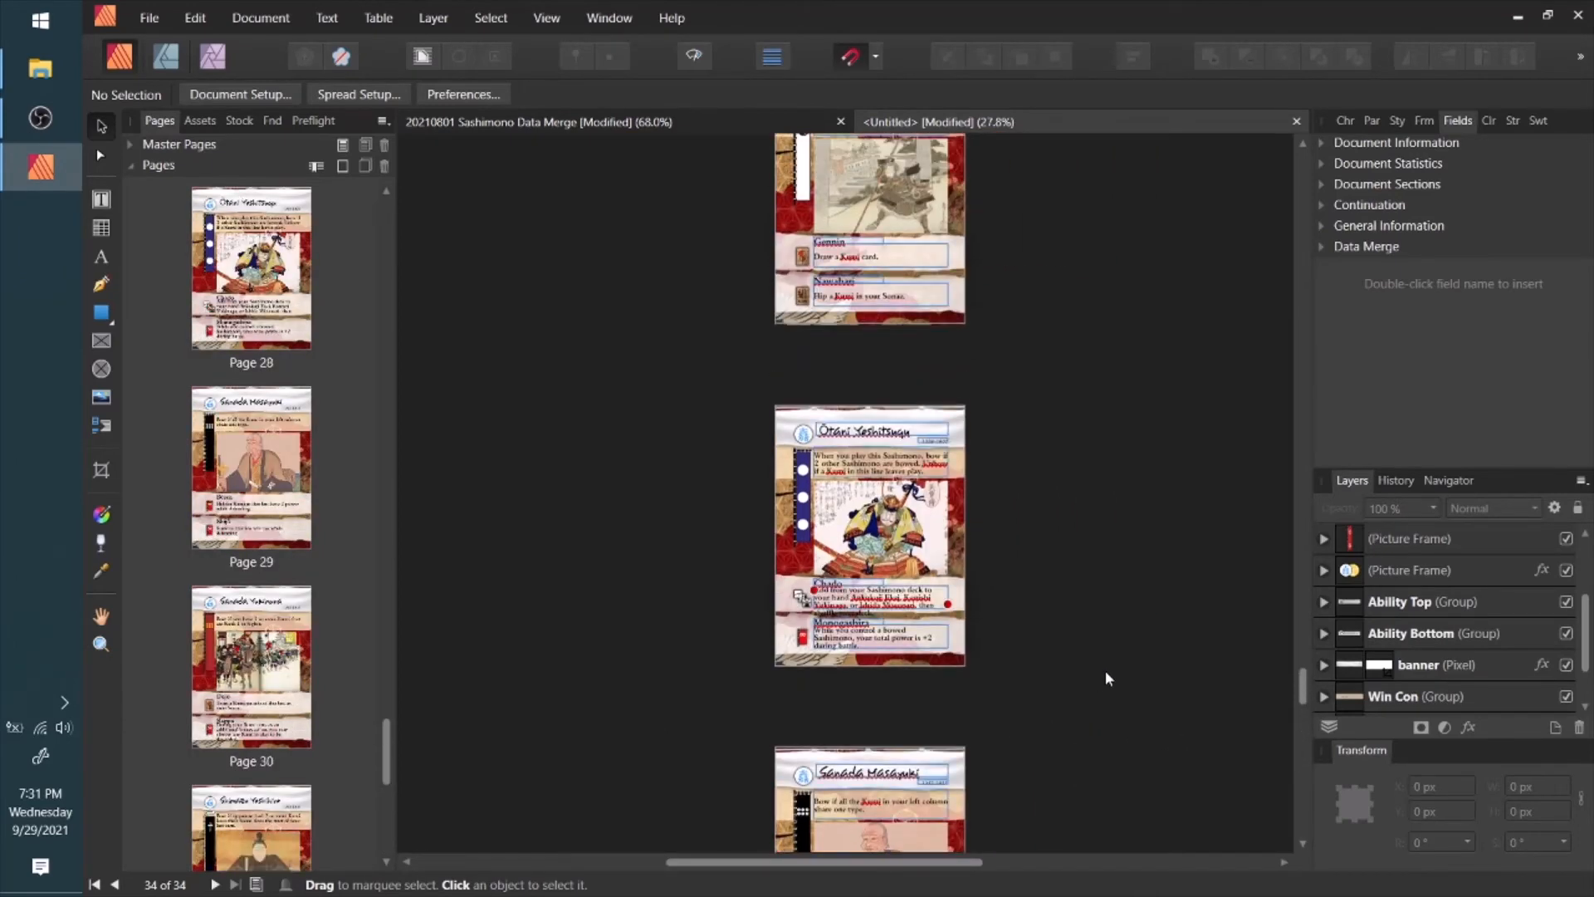
scroll(1105, 673, "up", 10)
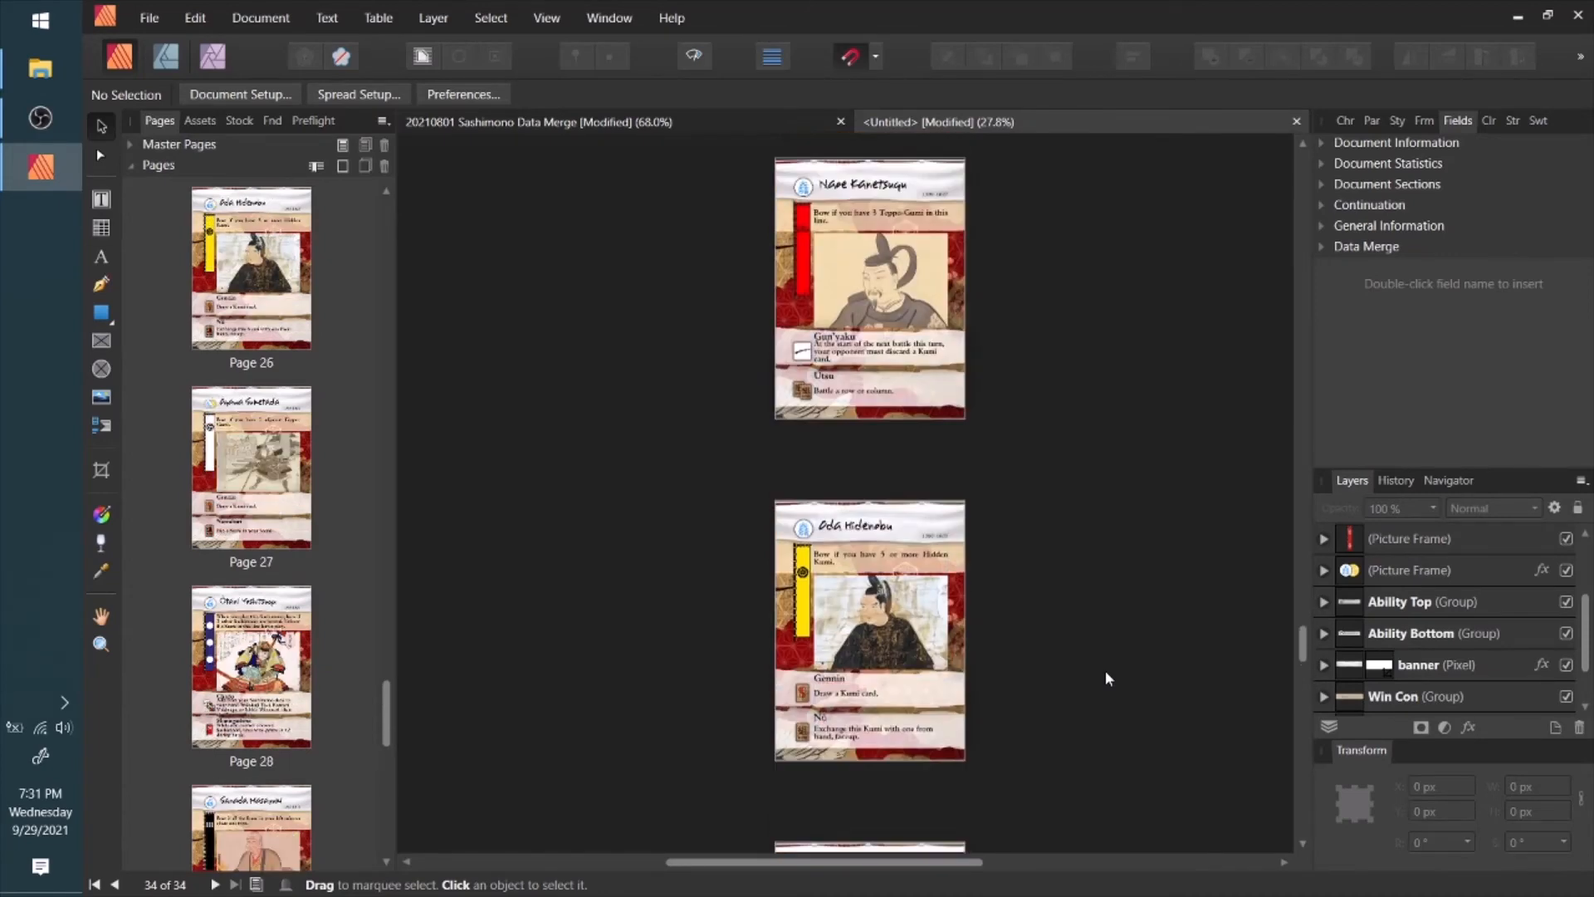
scroll(1104, 678, "up", 15)
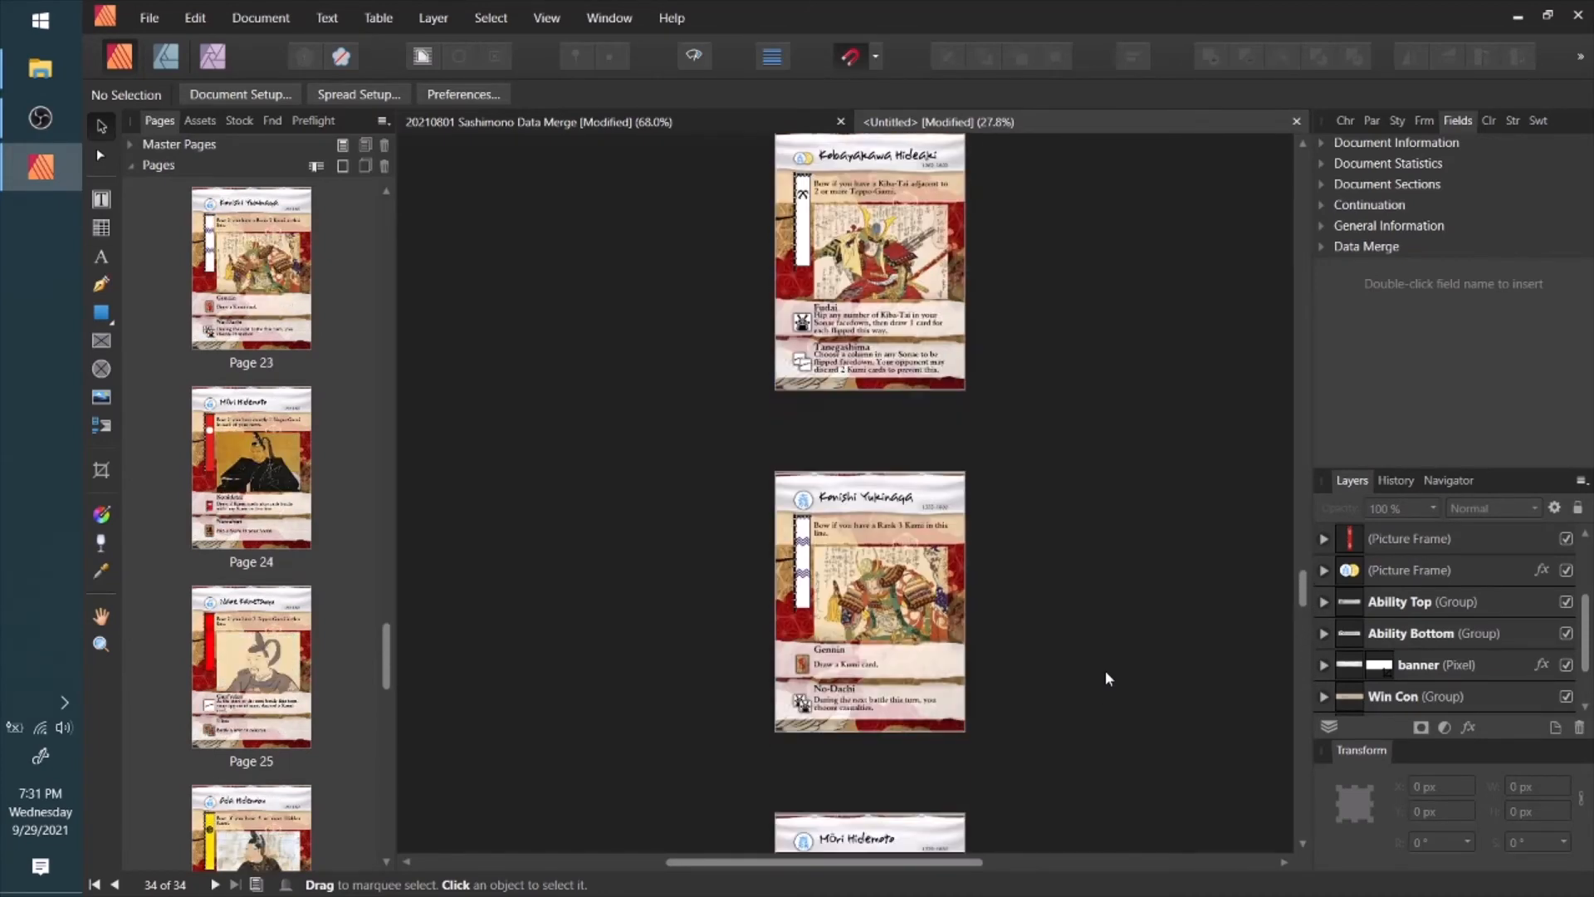
scroll(1107, 678, "up", 6)
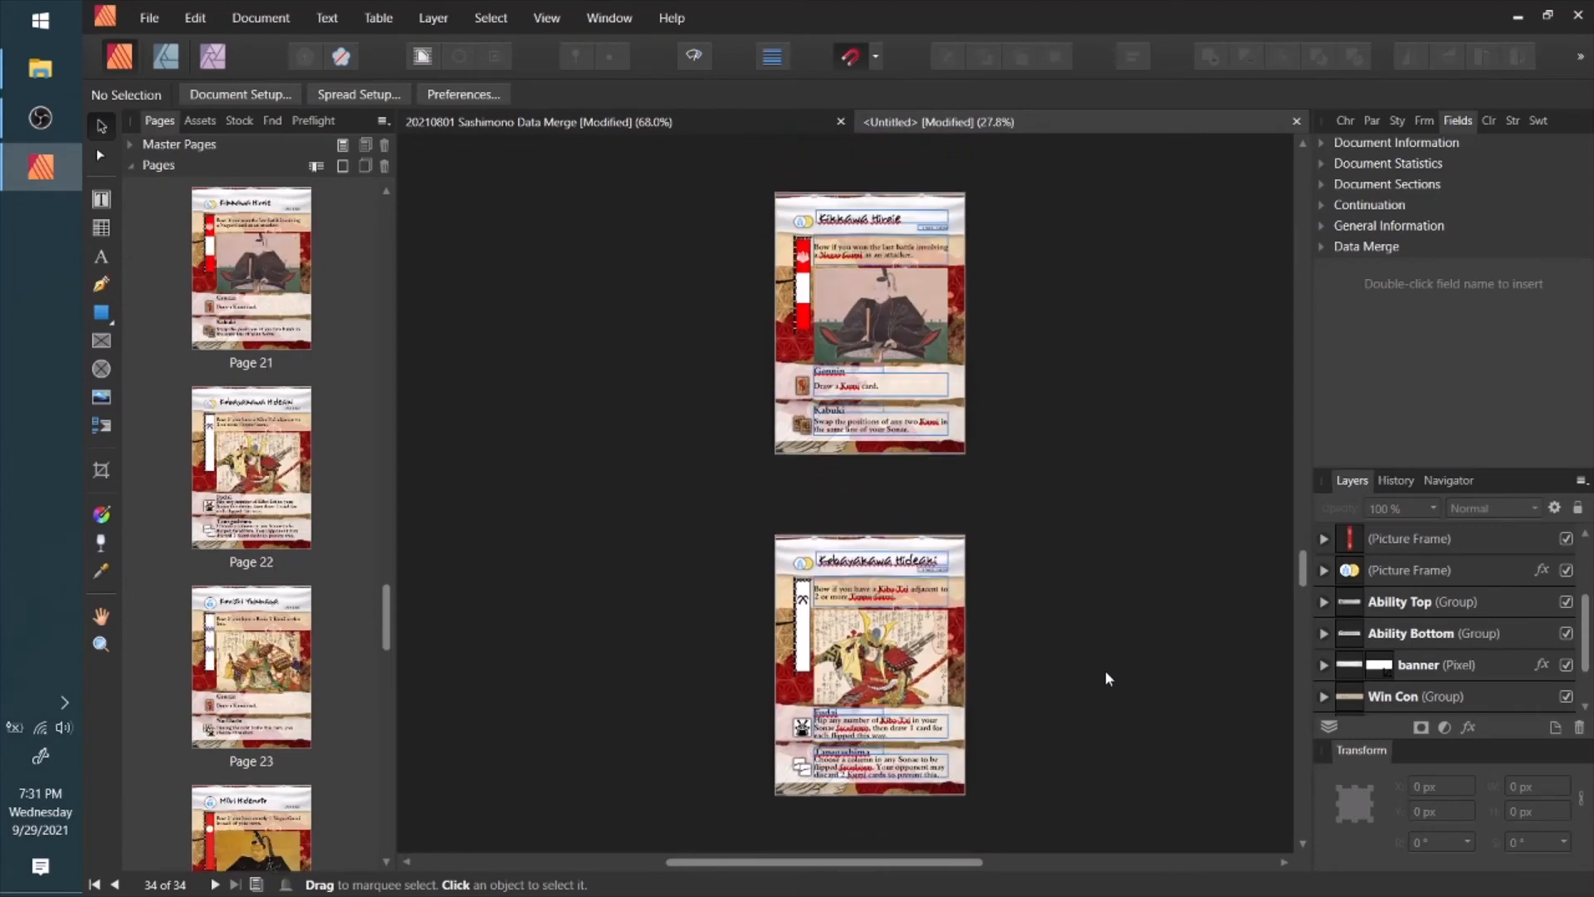
scroll(1107, 677, "up", 2)
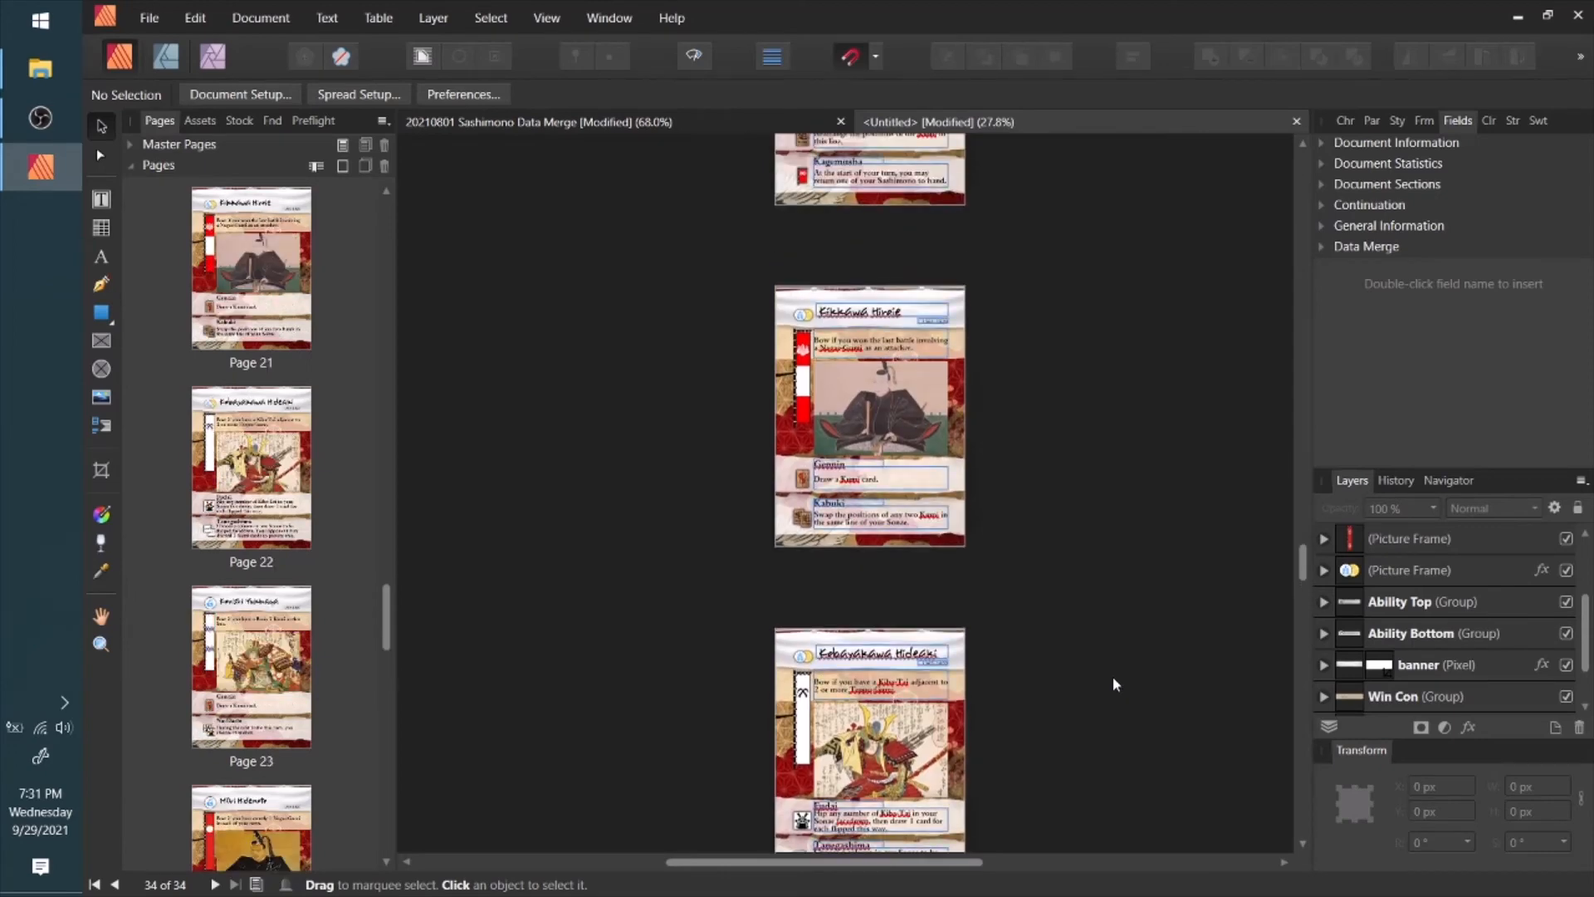
scroll(1103, 672, "up", 1)
Inspect the page 21 card's artwork and abilities up close, and check the remaining generated cards back to page 1.
scroll(1103, 674, "up", 4)
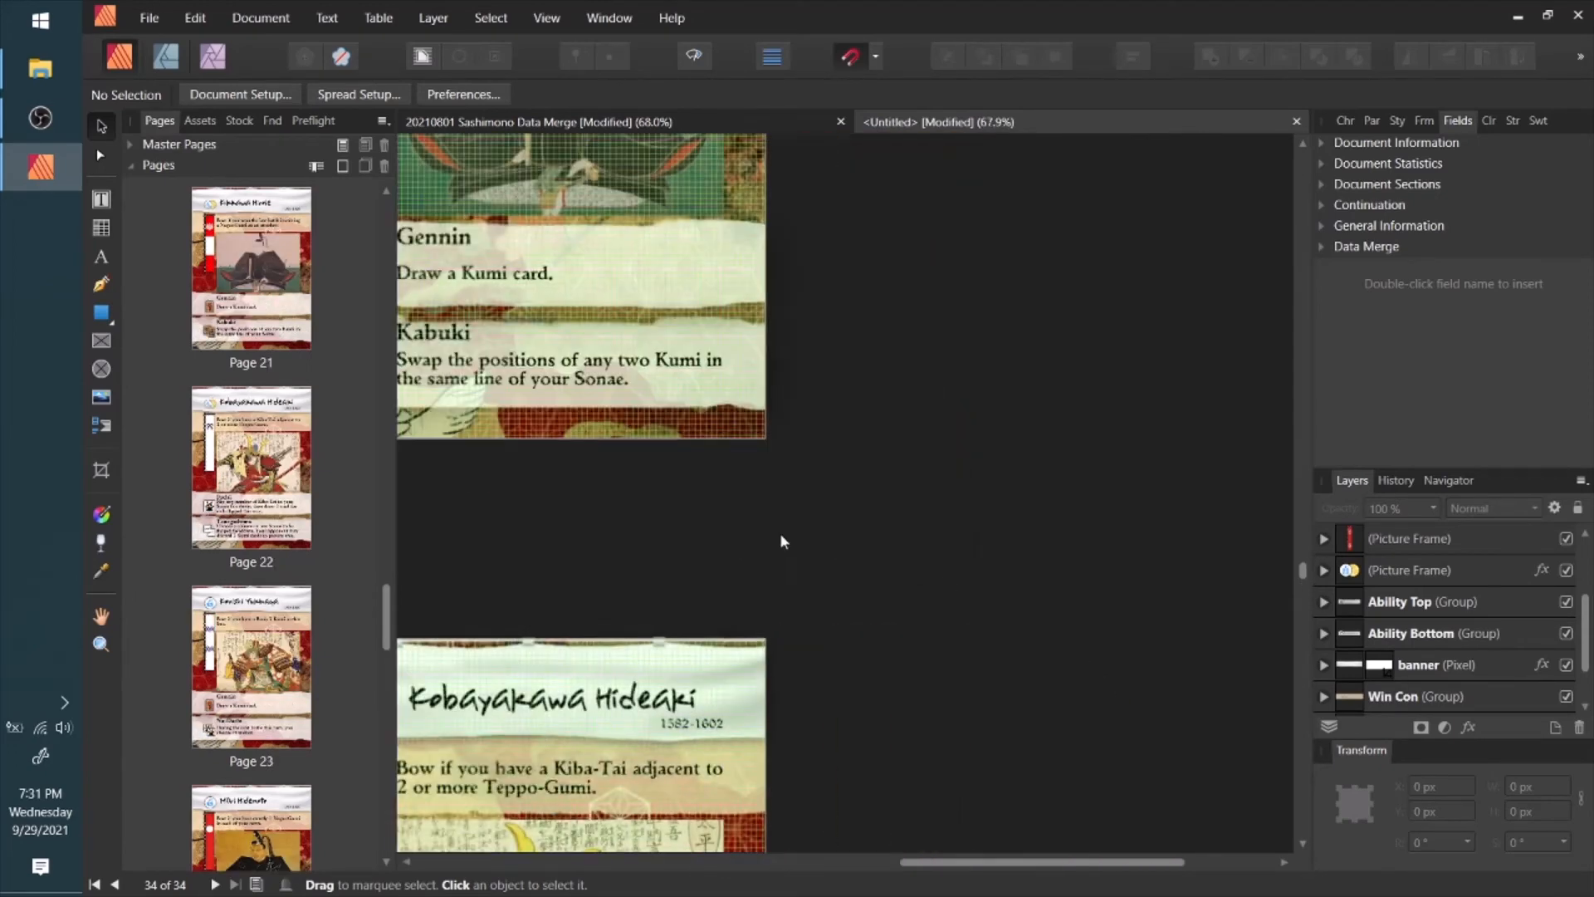
left_click_drag(780, 536, 1035, 704)
scroll(1035, 704, "up", 1)
left_click_drag(784, 578, 924, 631)
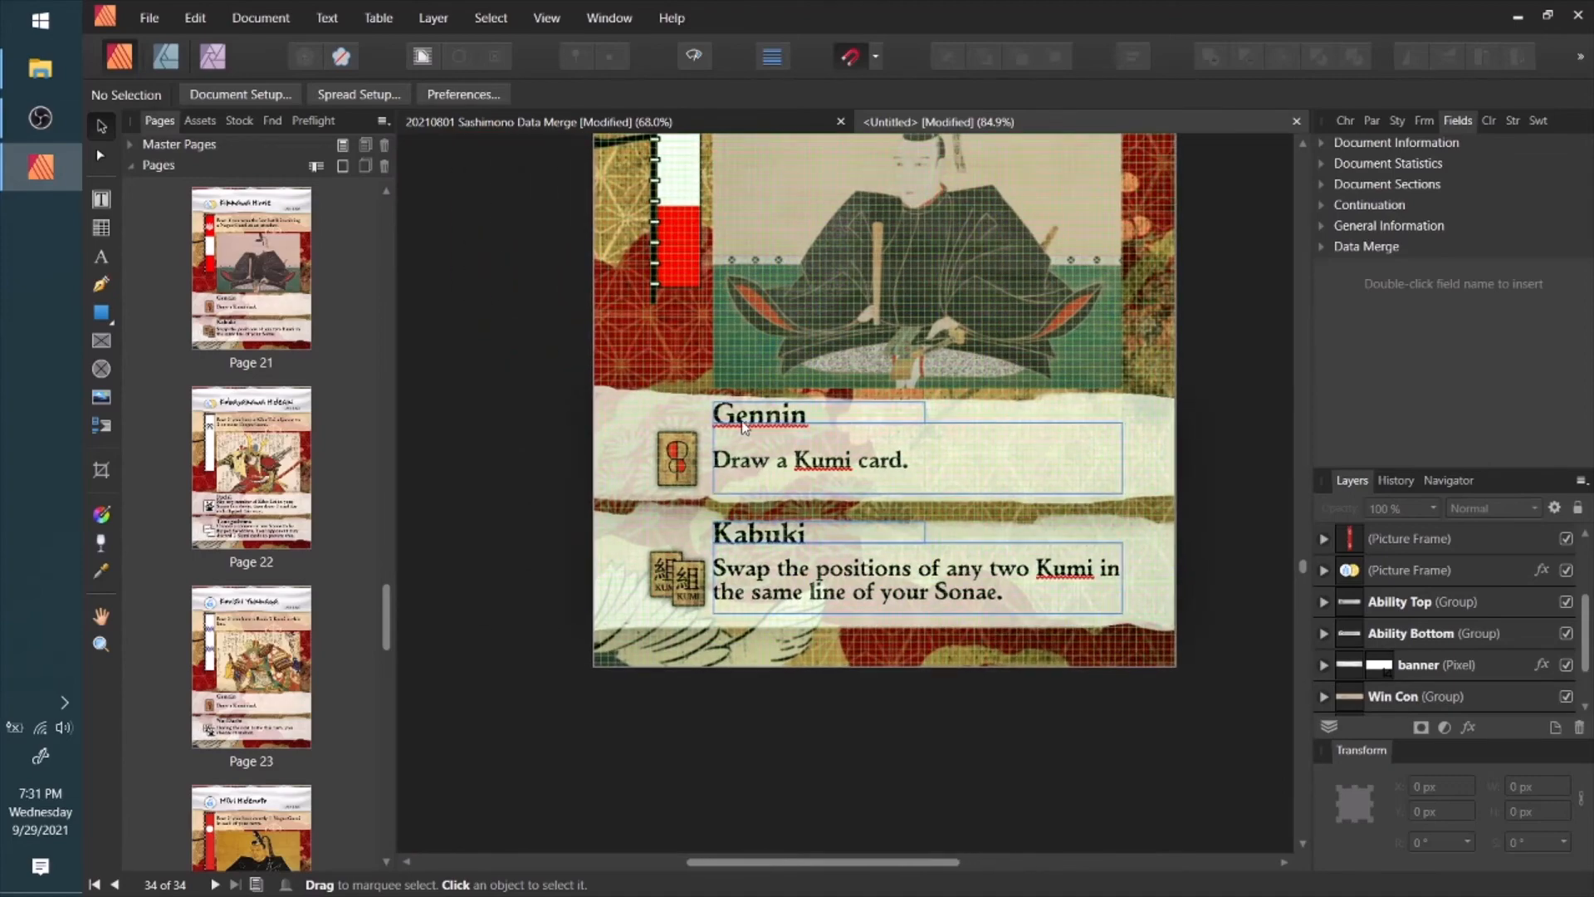
scroll(991, 532, "down", 2)
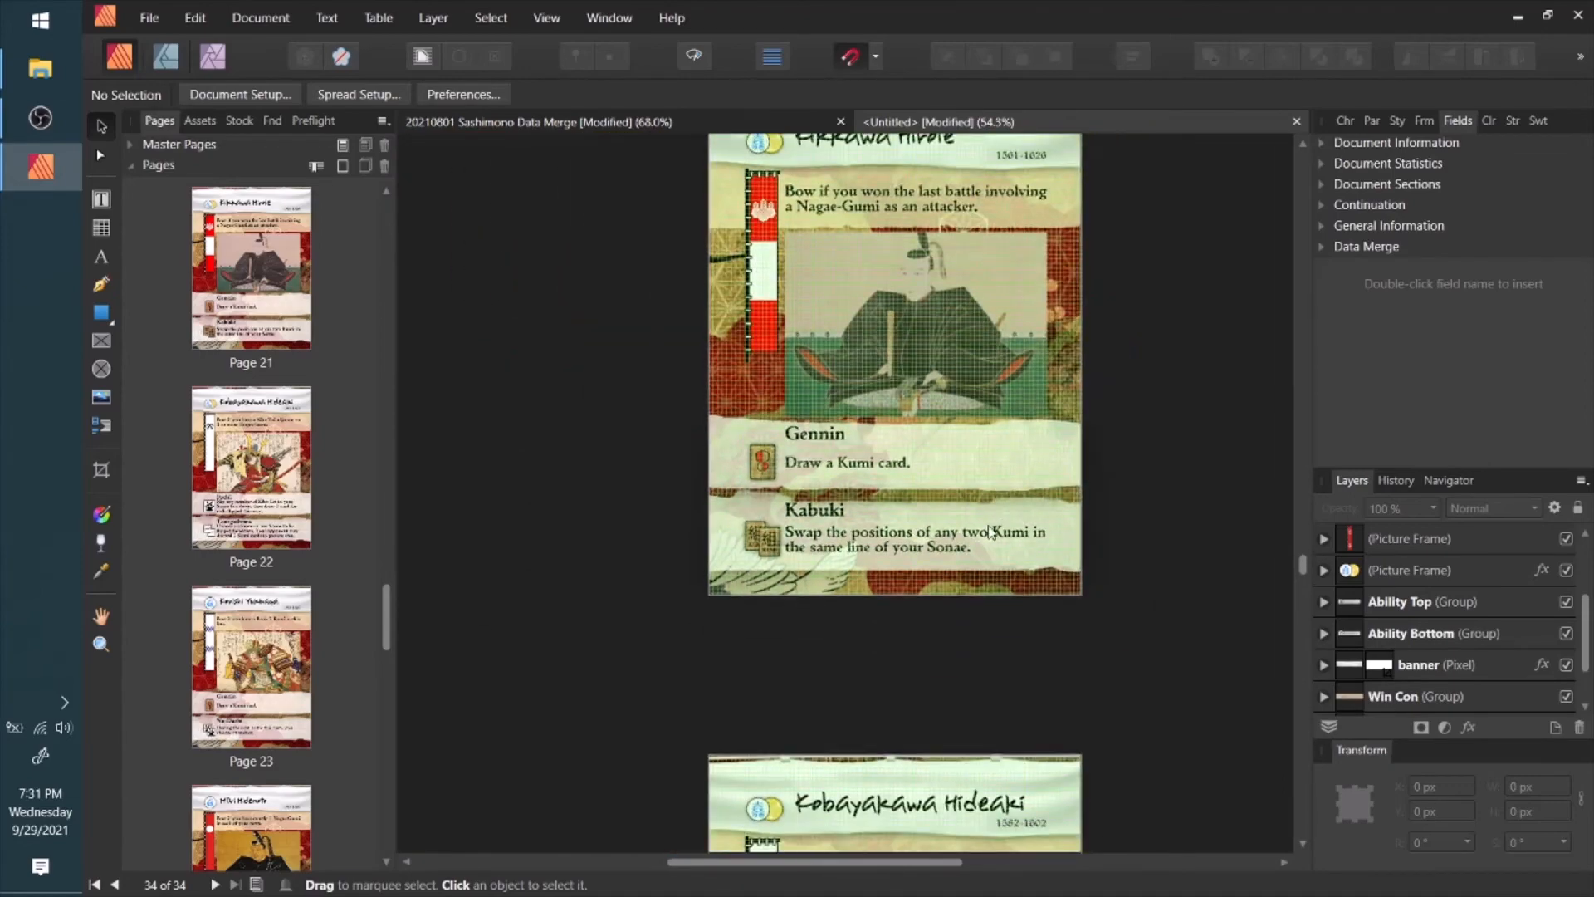
scroll(1161, 554, "up", 2)
scroll(1161, 555, "up", 5)
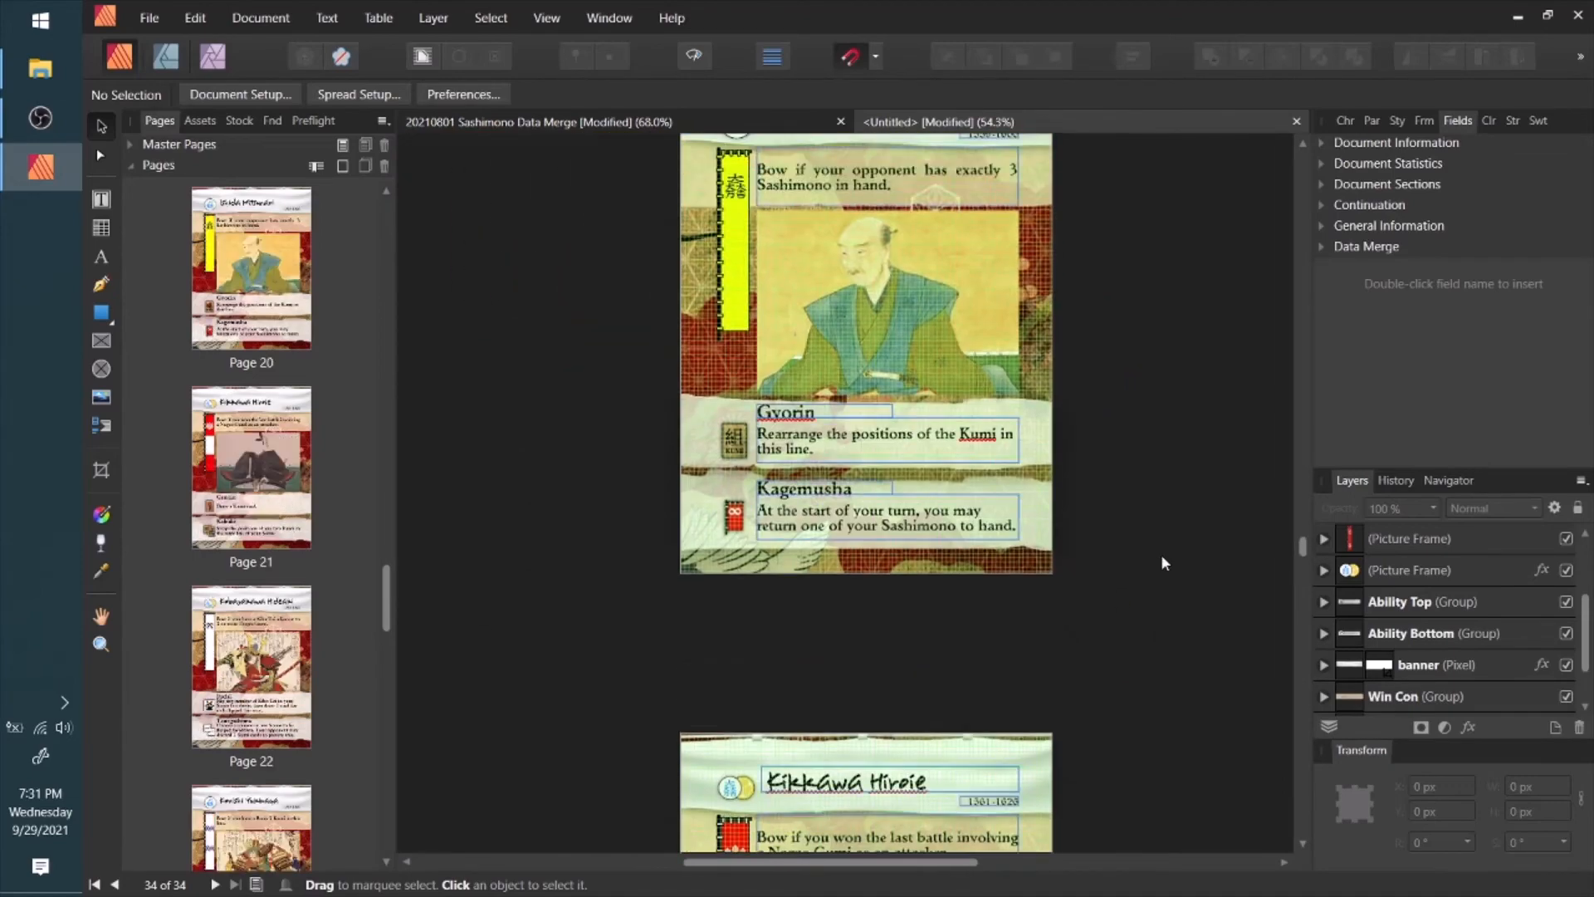
scroll(1160, 555, "up", 8)
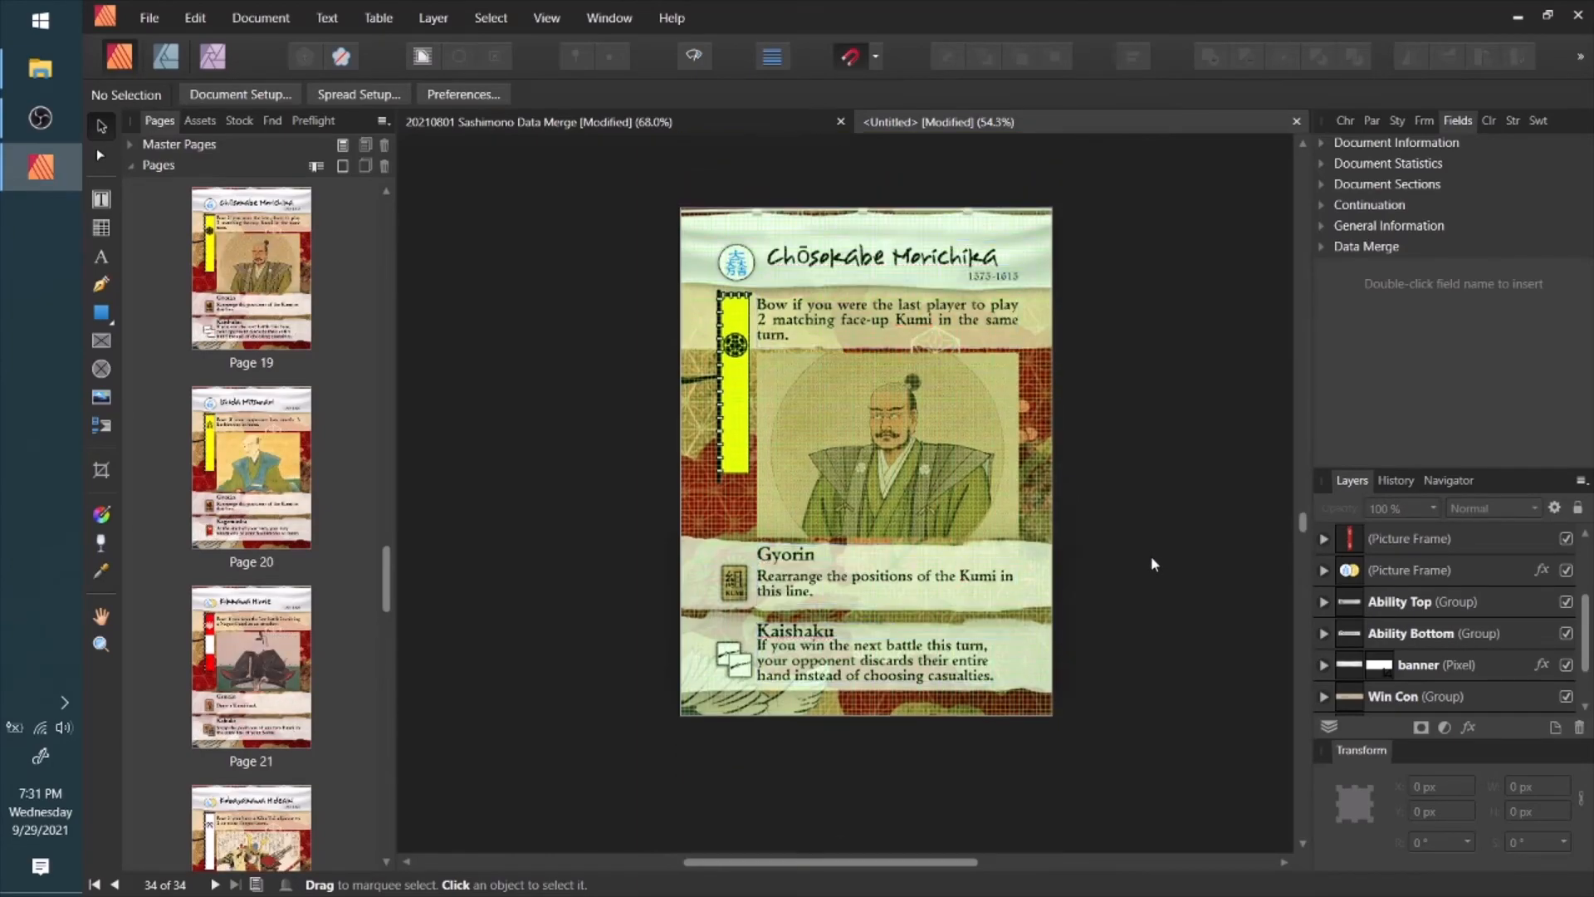
scroll(1150, 555, "up", 2)
left_click_drag(1302, 523, 1283, 179)
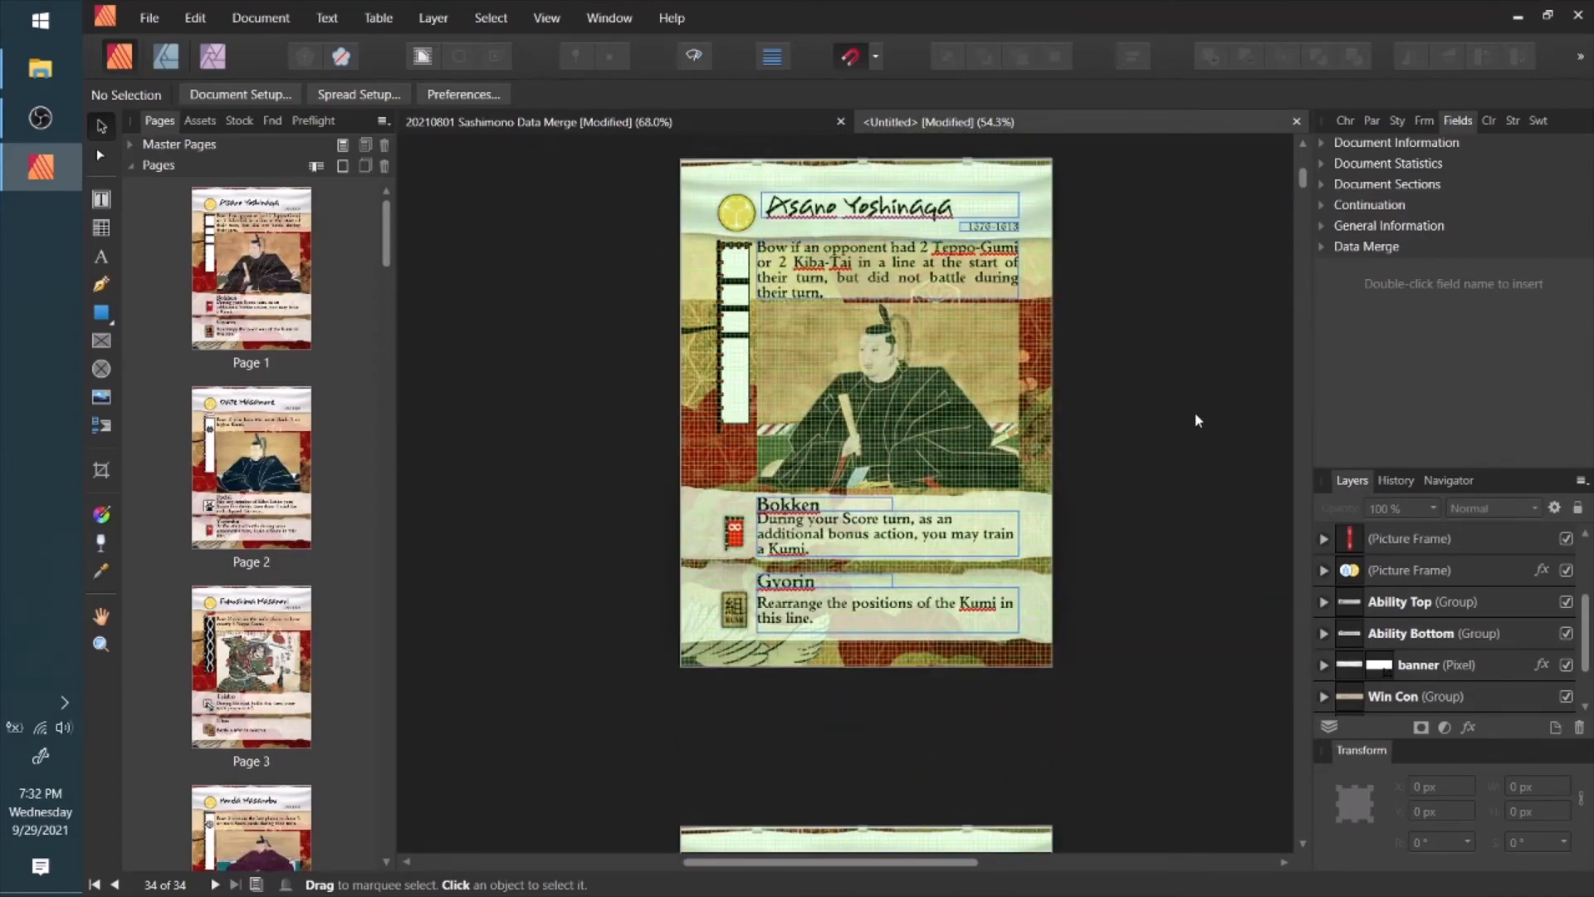
Examine the export settings for PNG and PDF, including the All Pages area option, and close them without exporting.
left_click(246, 13)
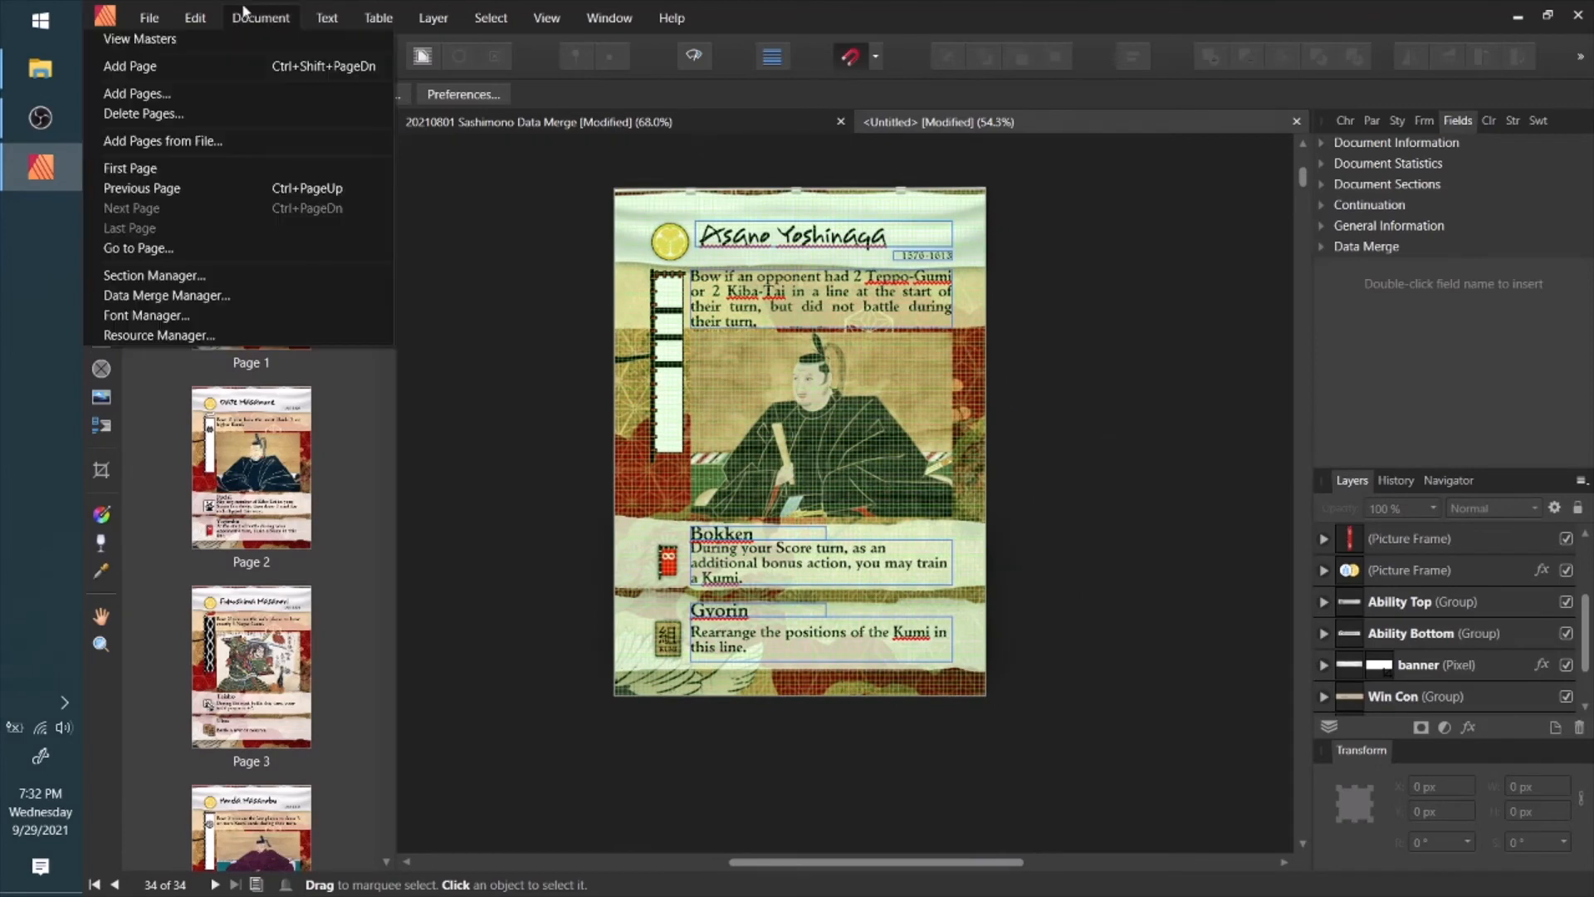
mouse_move(150, 18)
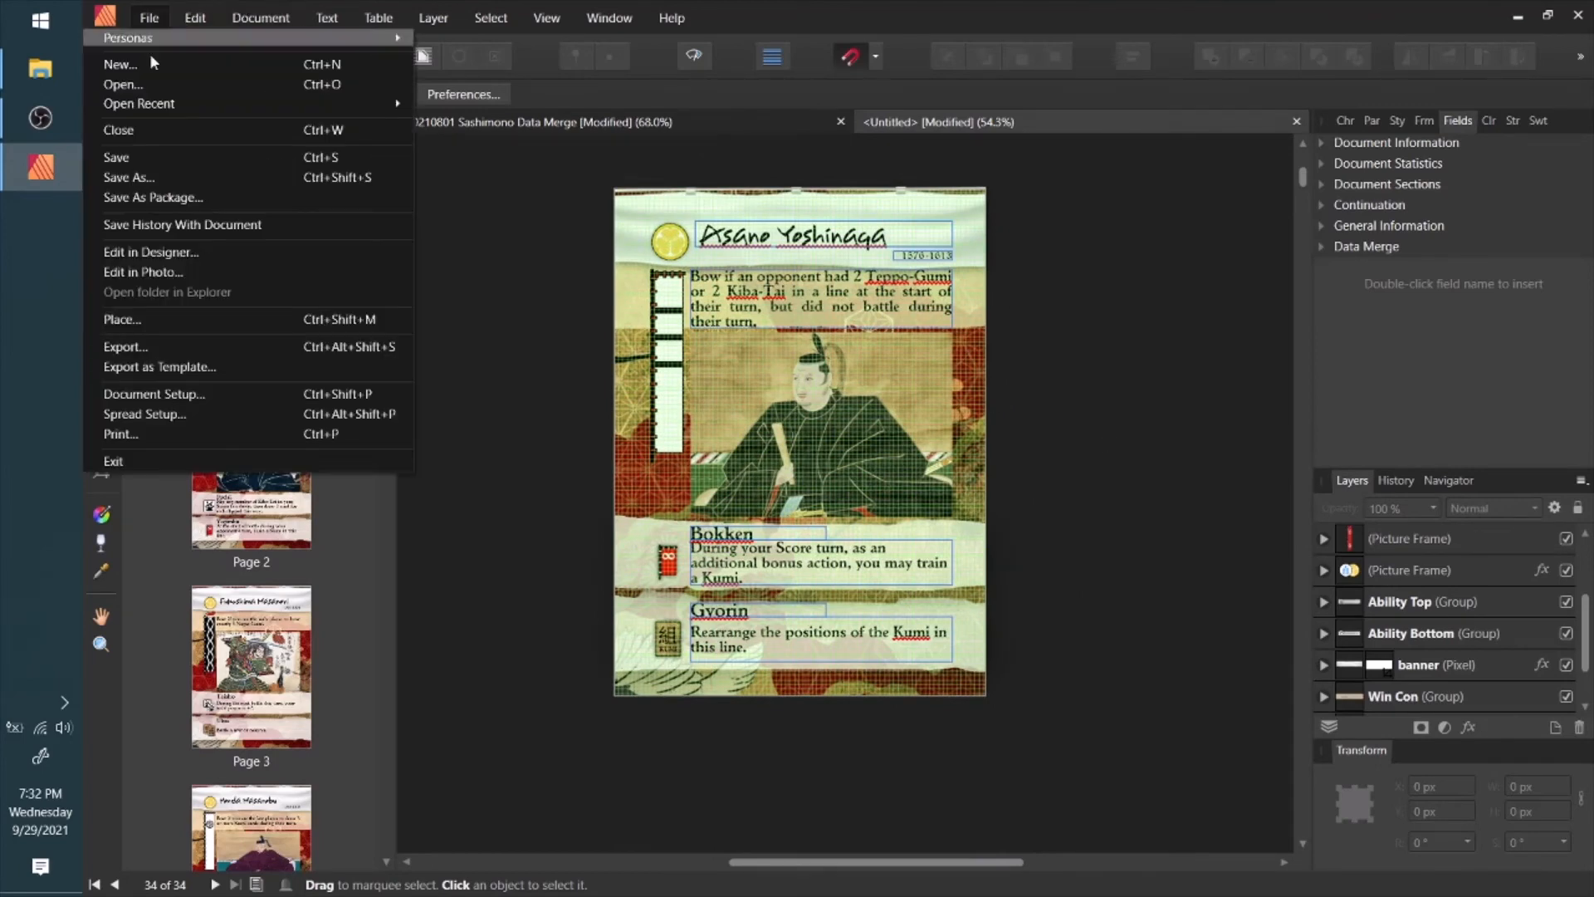
left_click(152, 352)
left_click(541, 297)
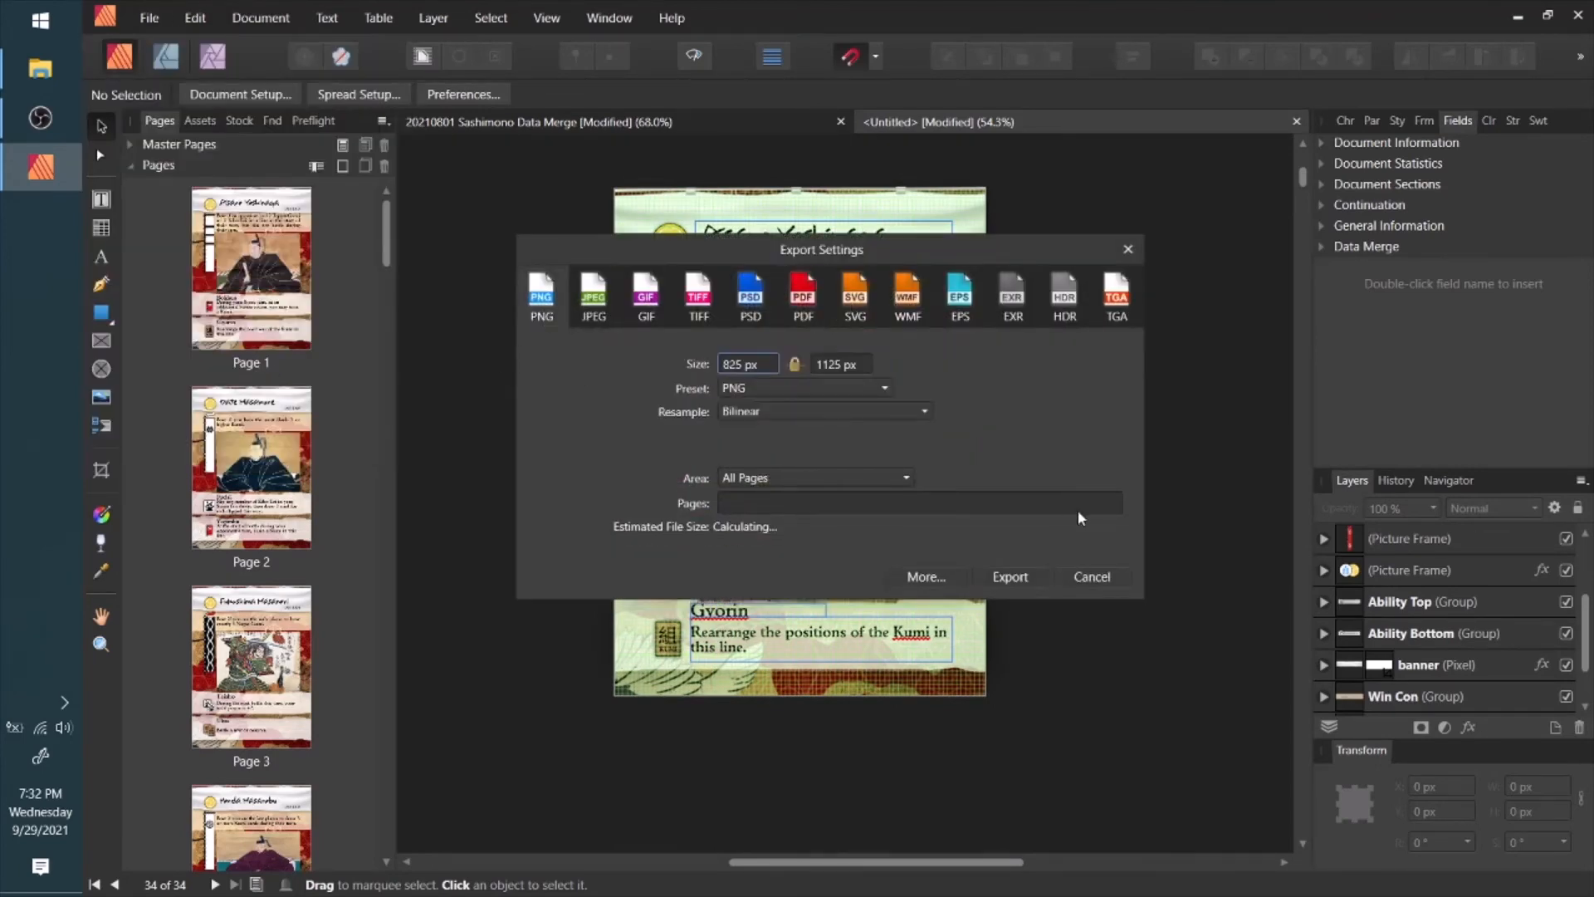
left_click(904, 478)
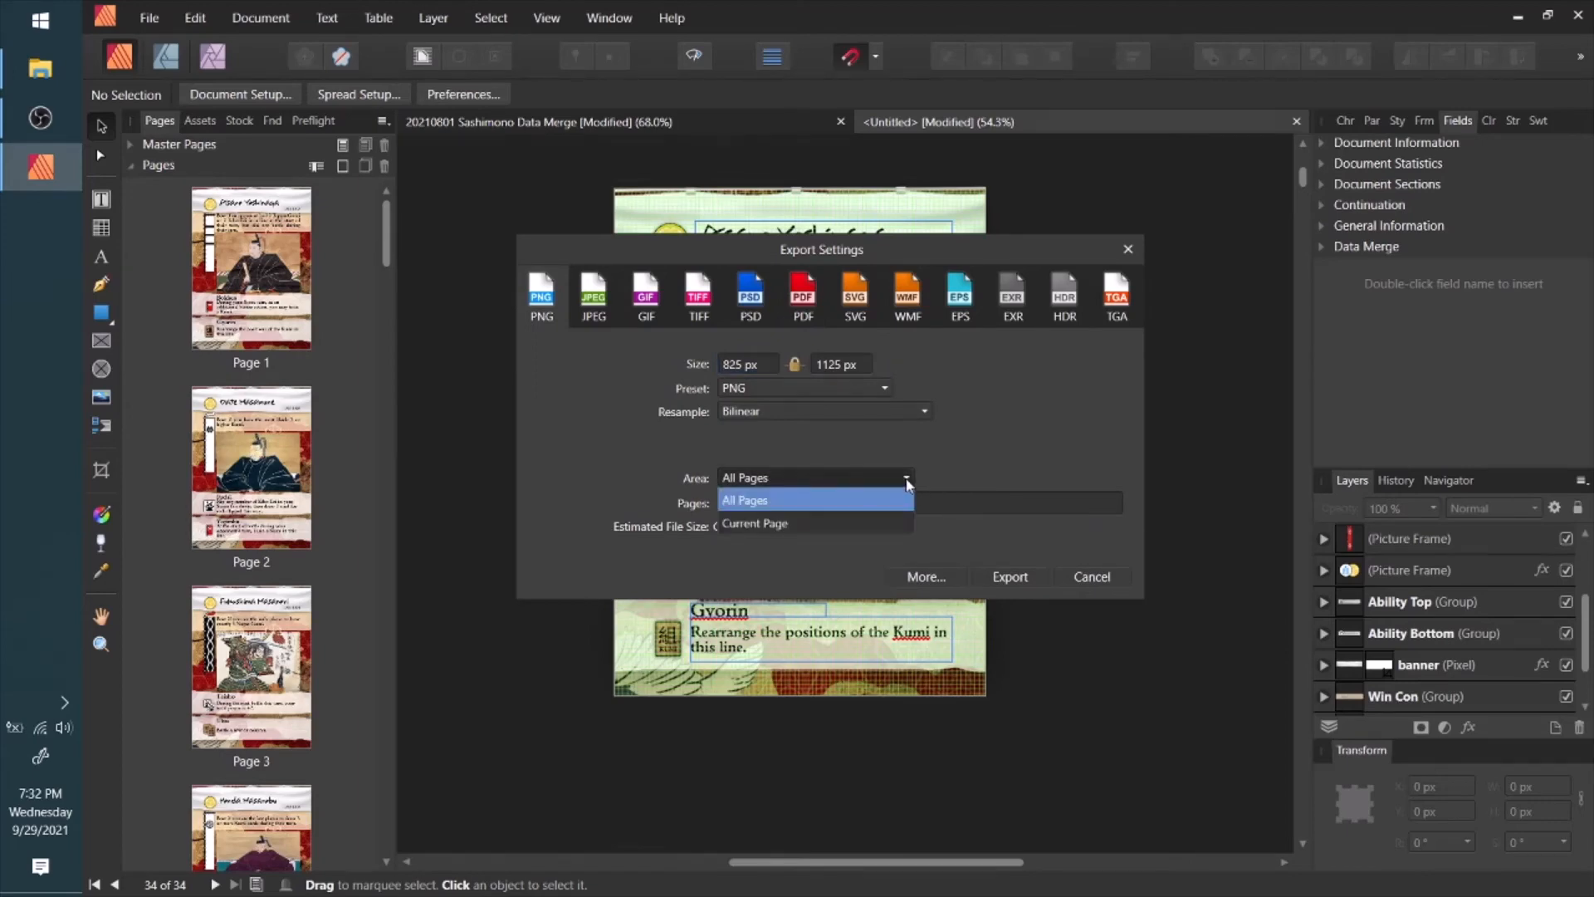
left_click(1033, 463)
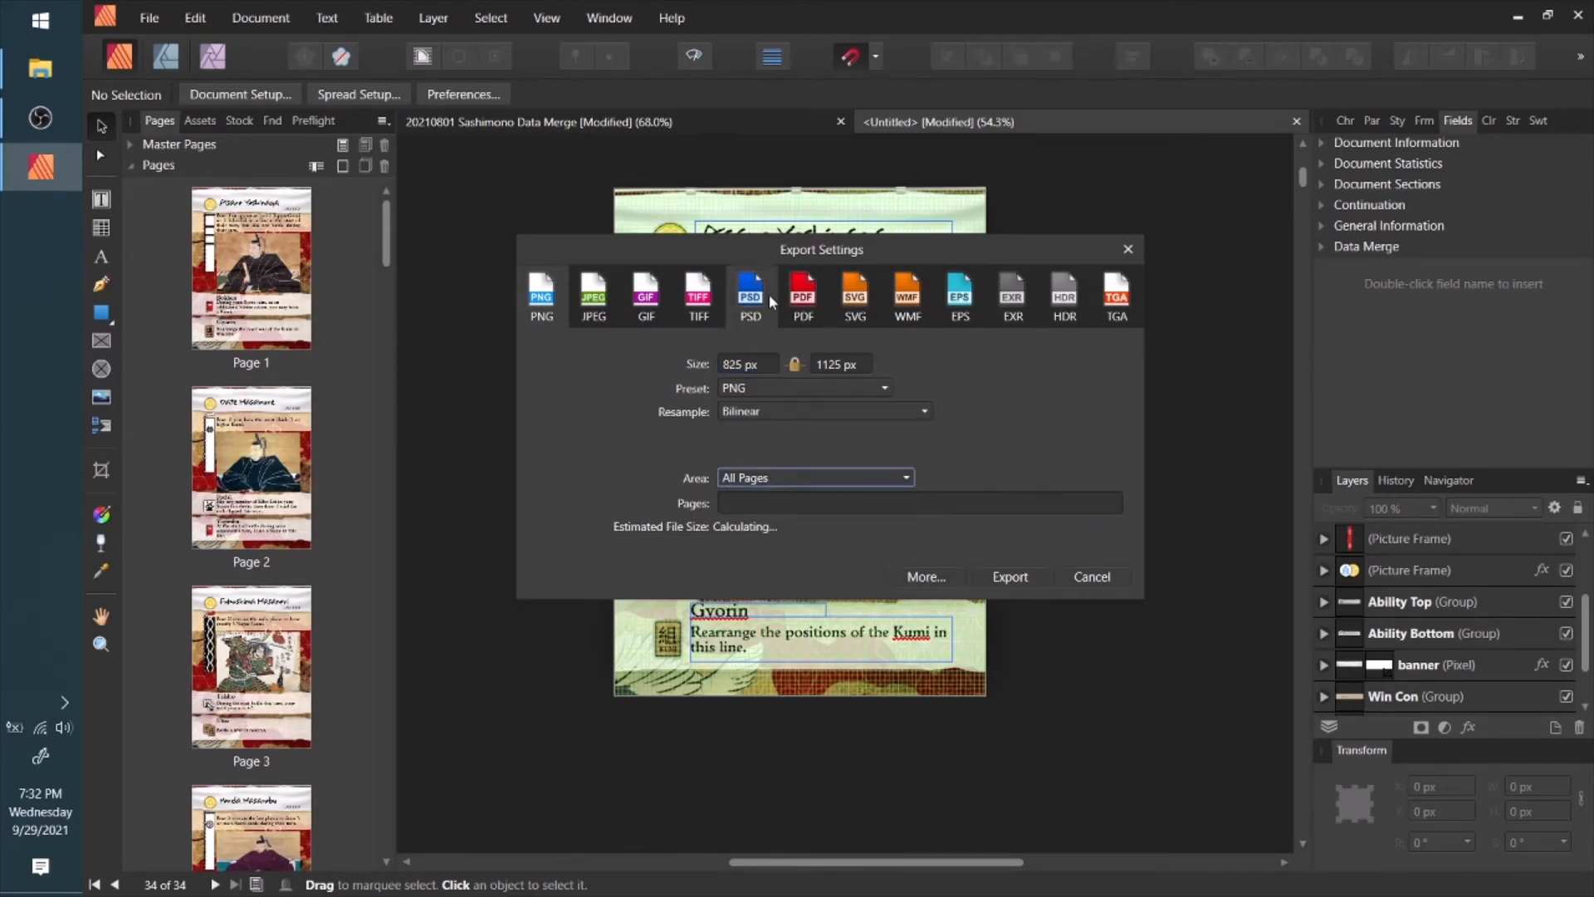
left_click(803, 299)
left_click(552, 308)
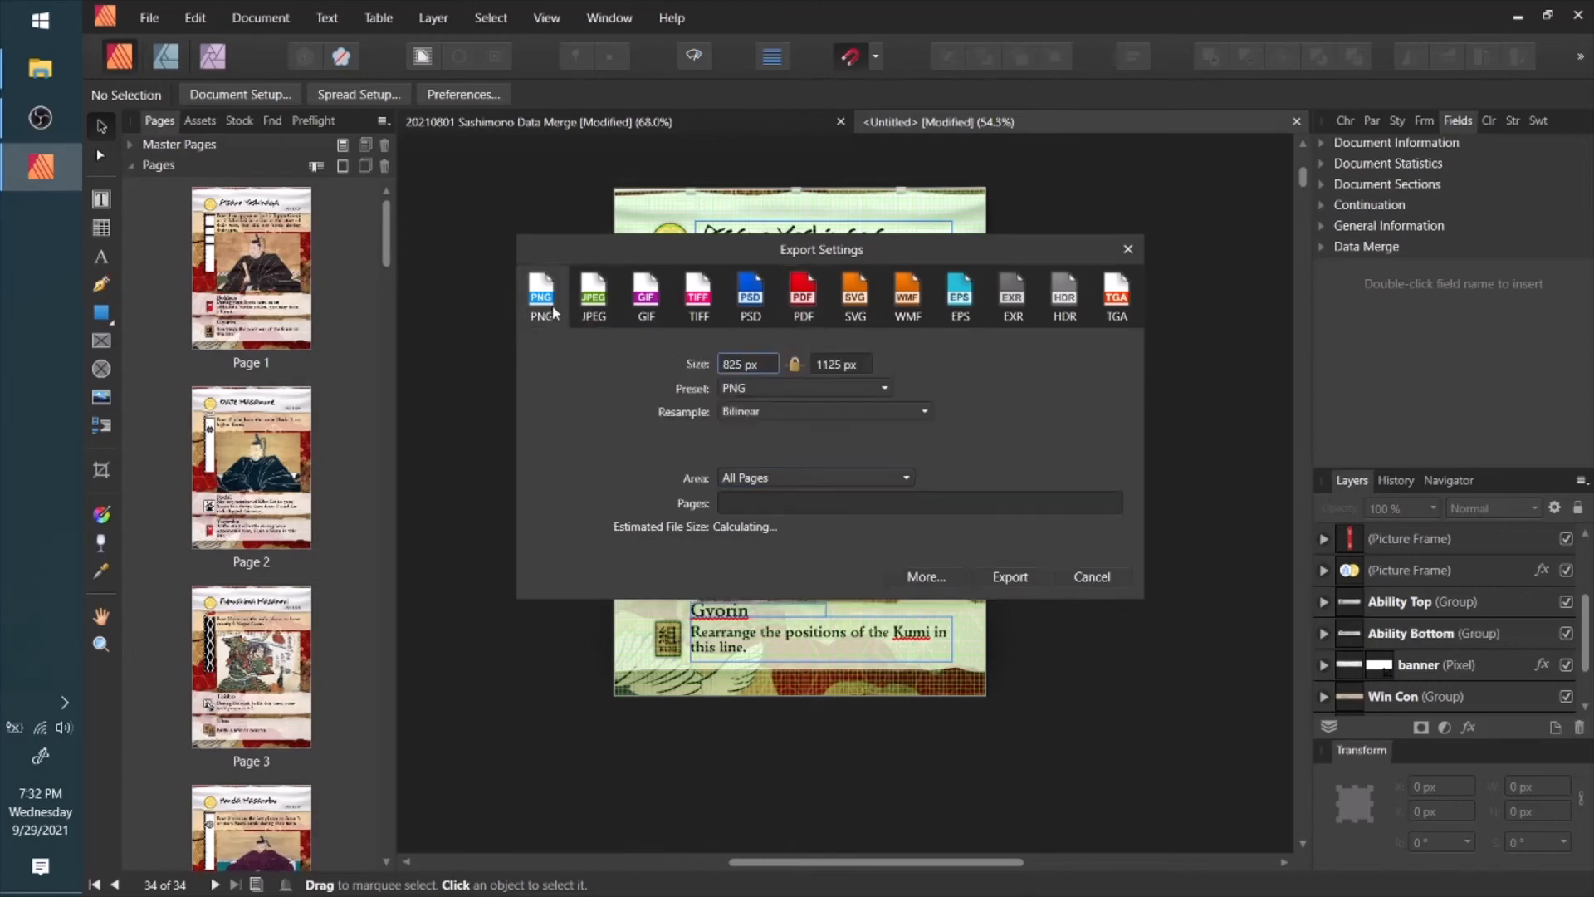
left_click(1113, 580)
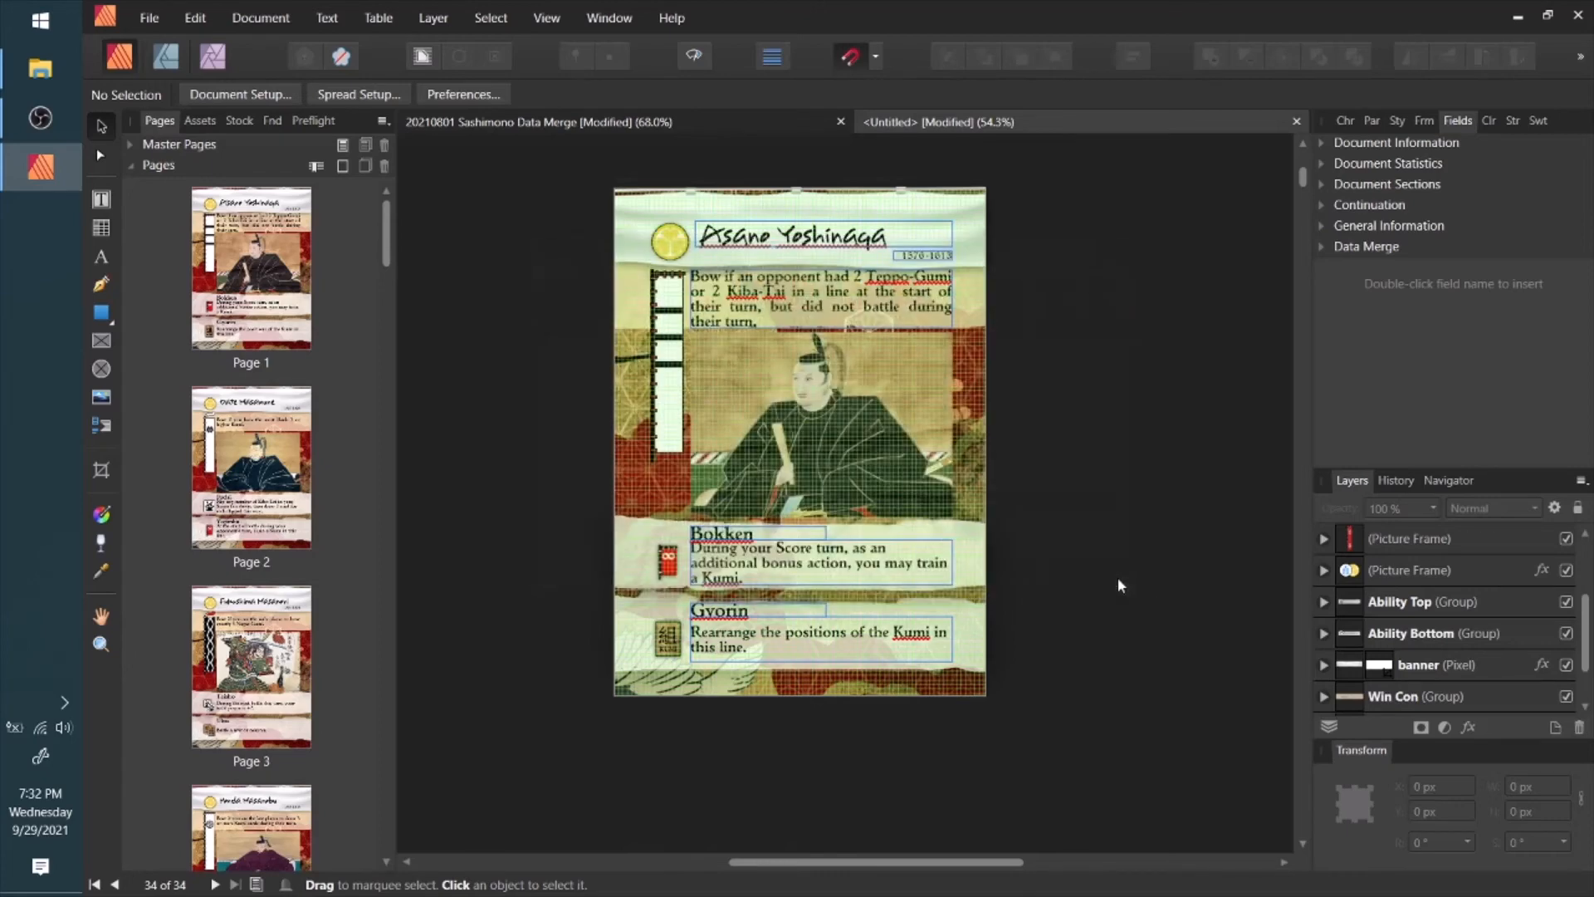
Resize all spreads of the generated document to 2.5" wide × 3.5" high, with the aspect ratio unlocked.
left_click_drag(1086, 547, 1126, 580)
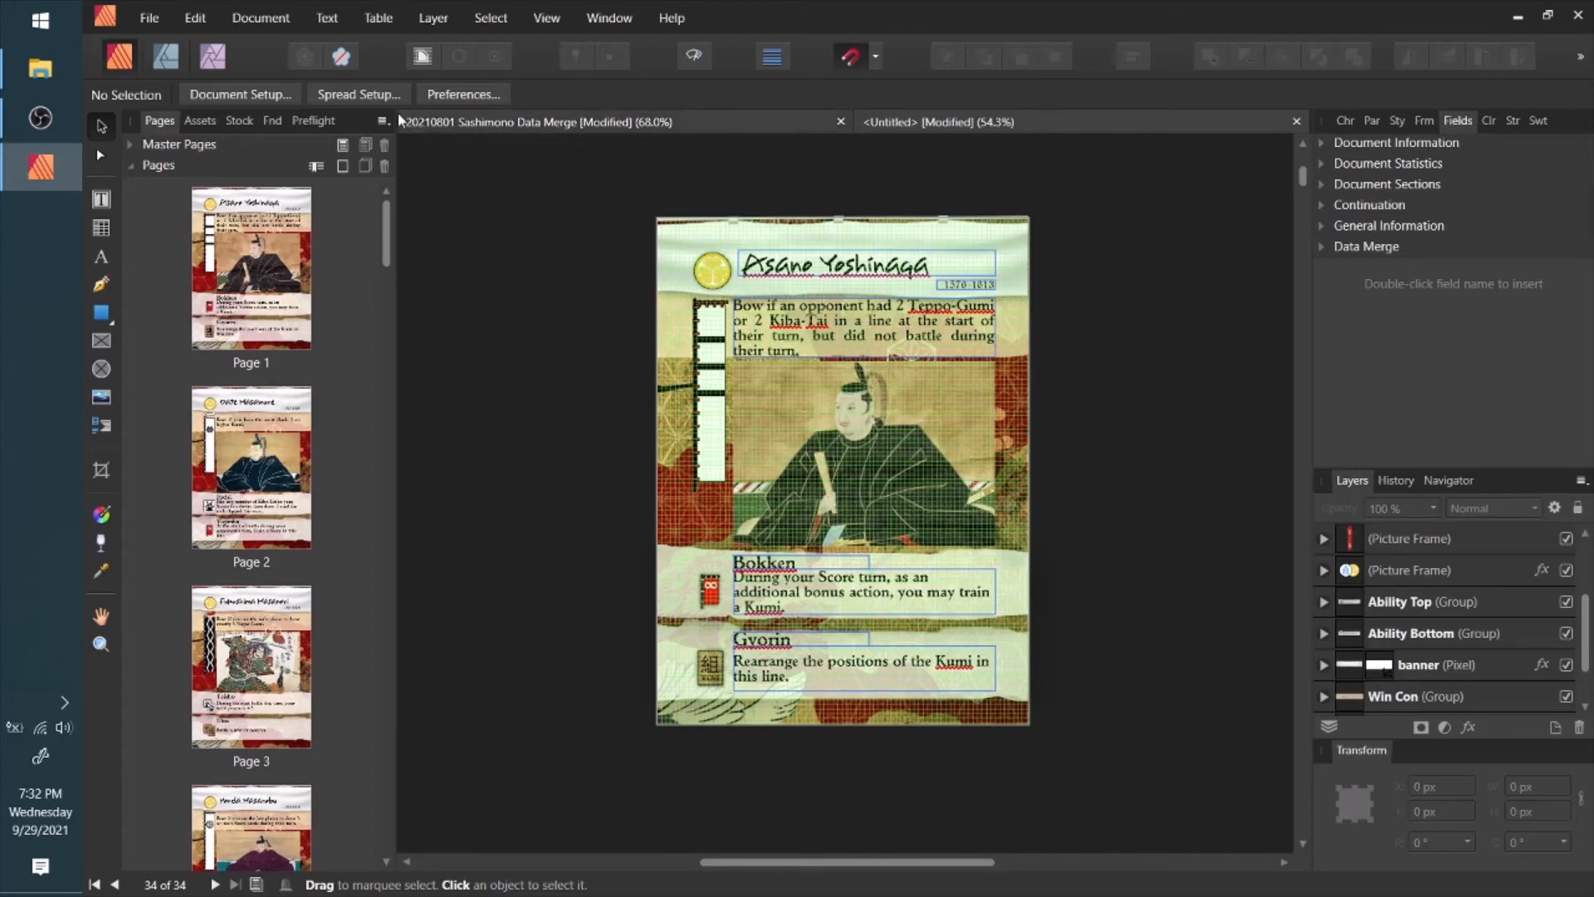
left_click(319, 93)
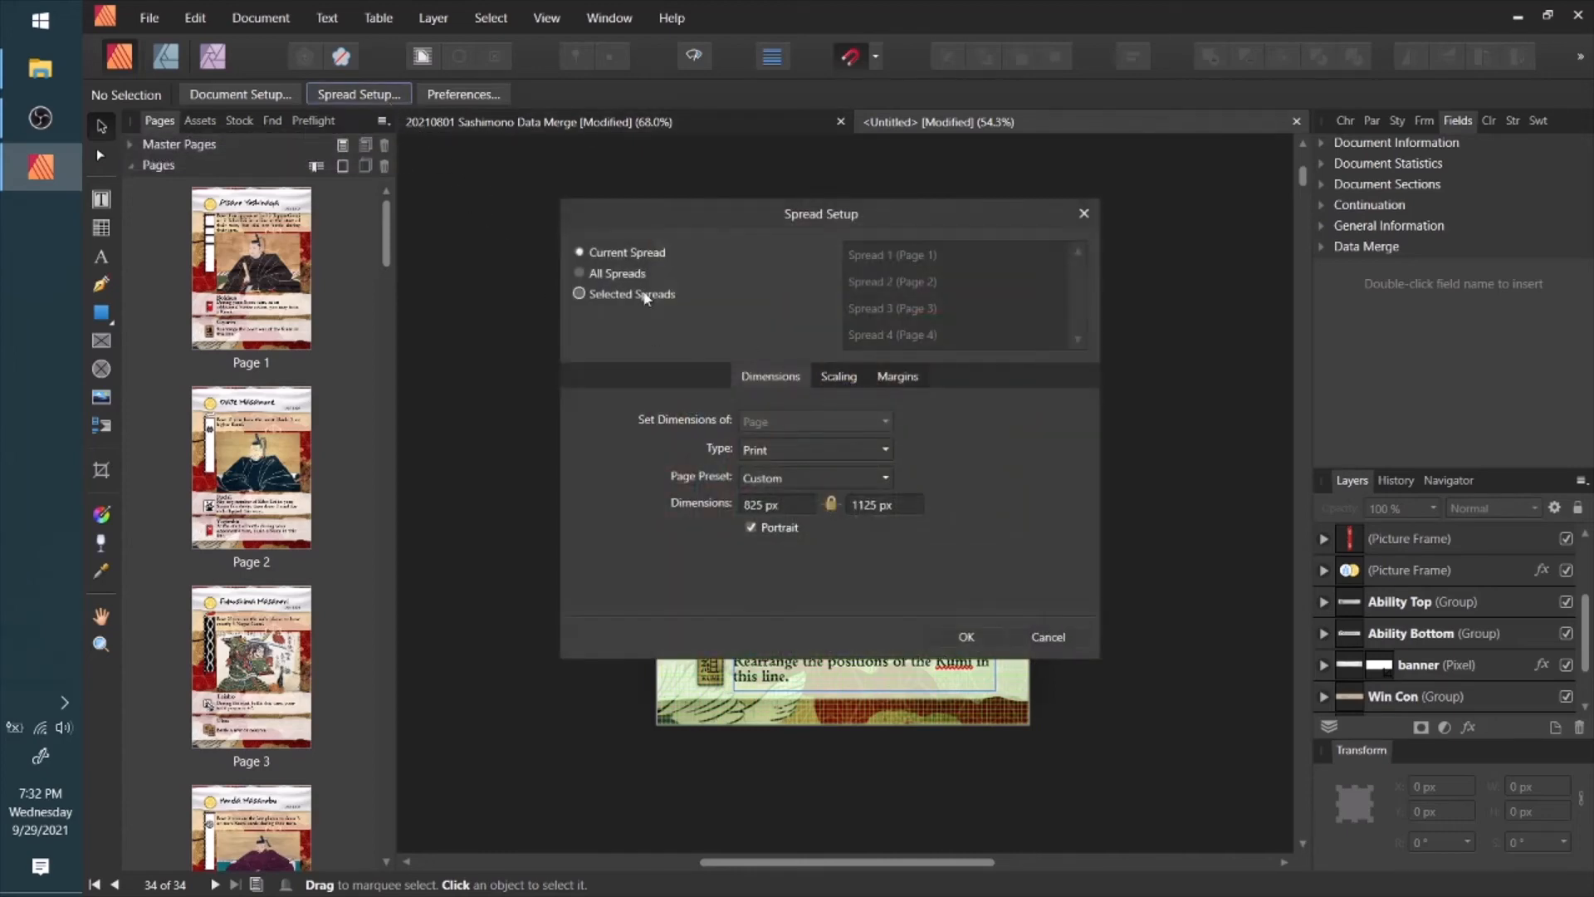
left_click(582, 273)
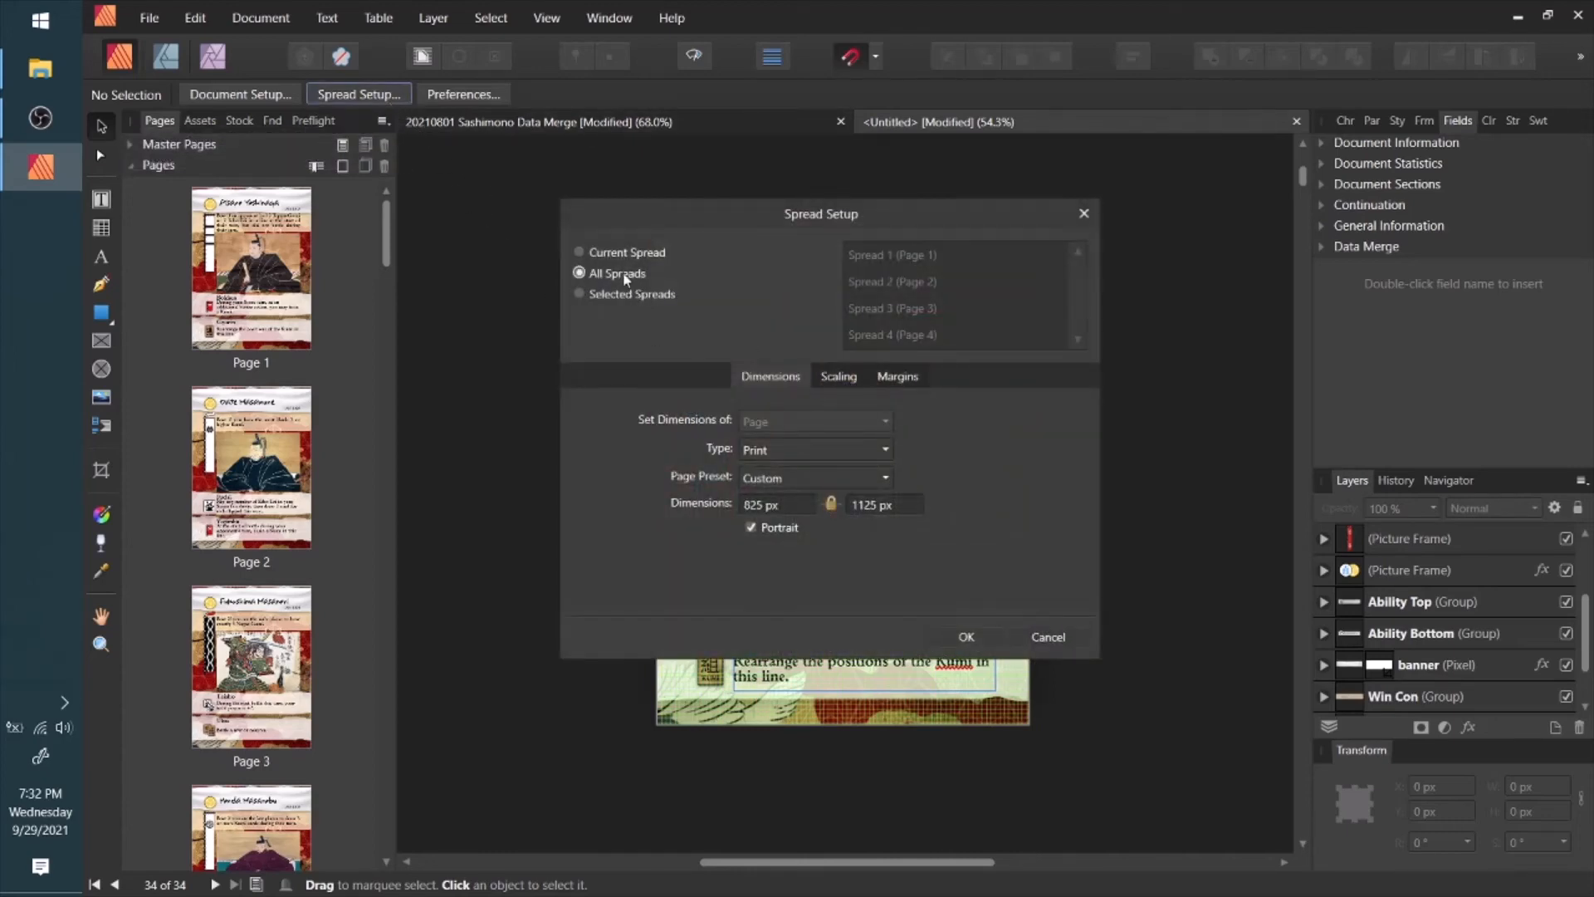
left_click(788, 506)
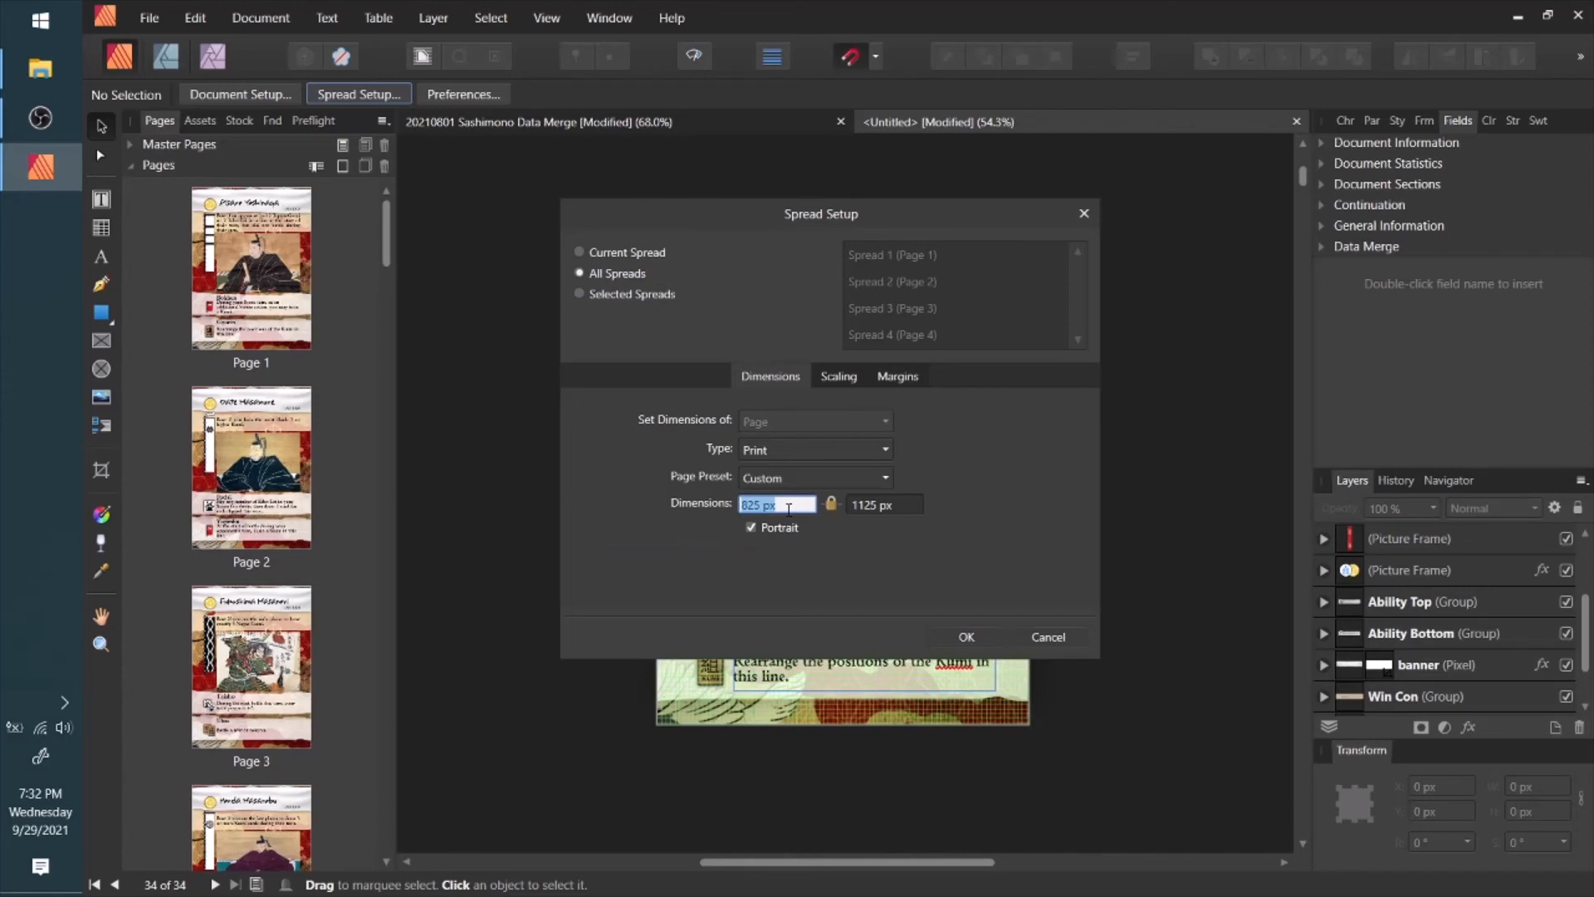
type("2.5\"")
key("Return")
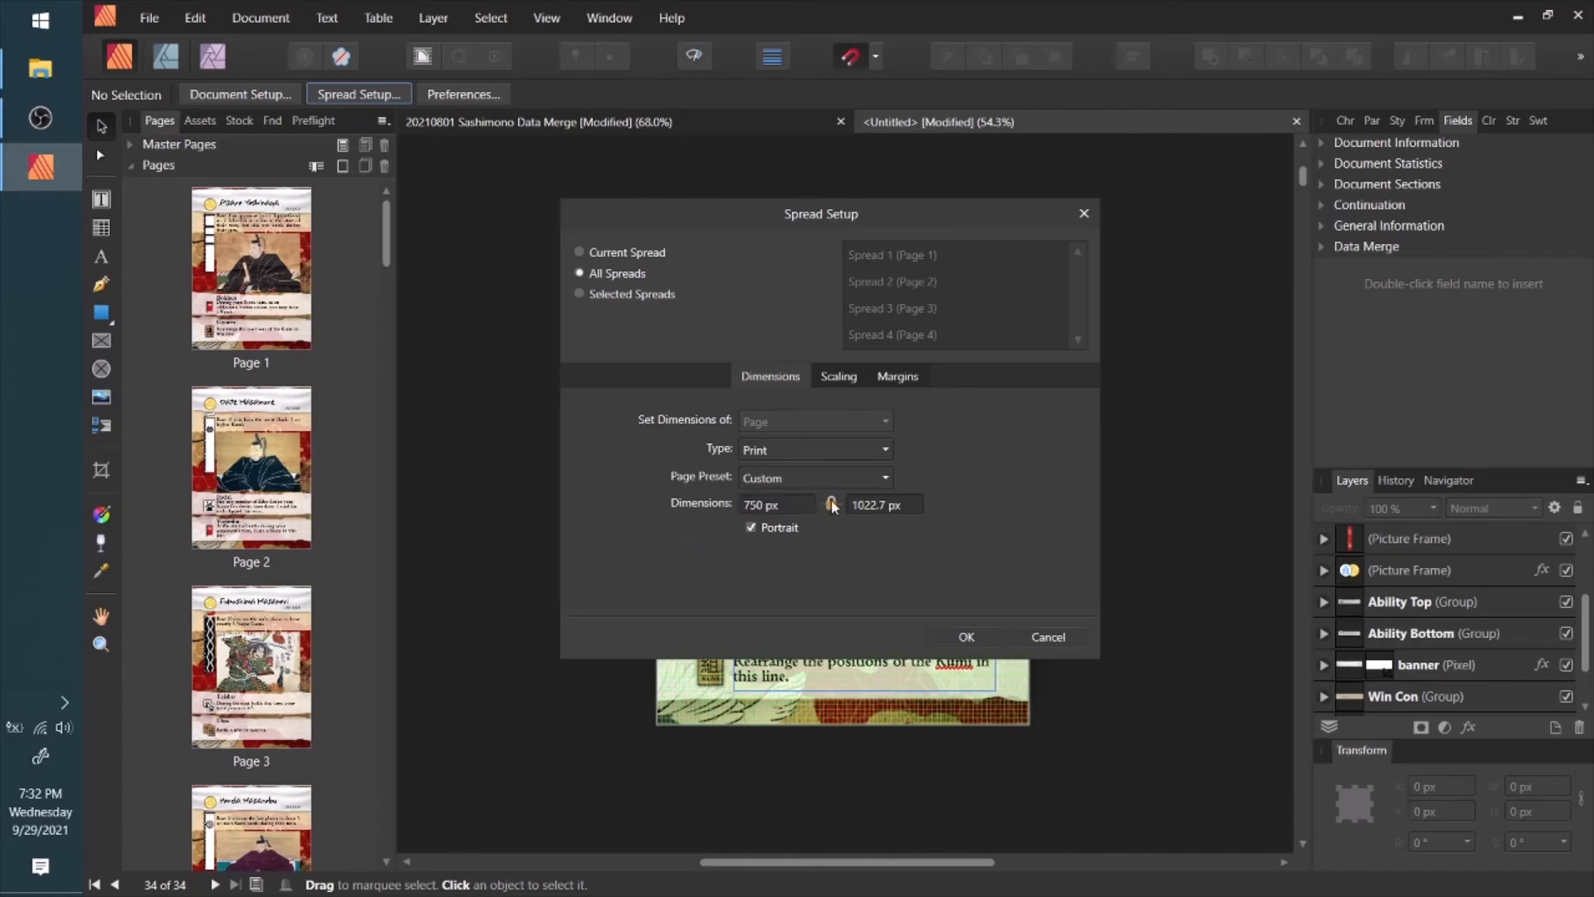
left_click(902, 511)
type("3.5\"")
key("Return")
left_click(973, 636)
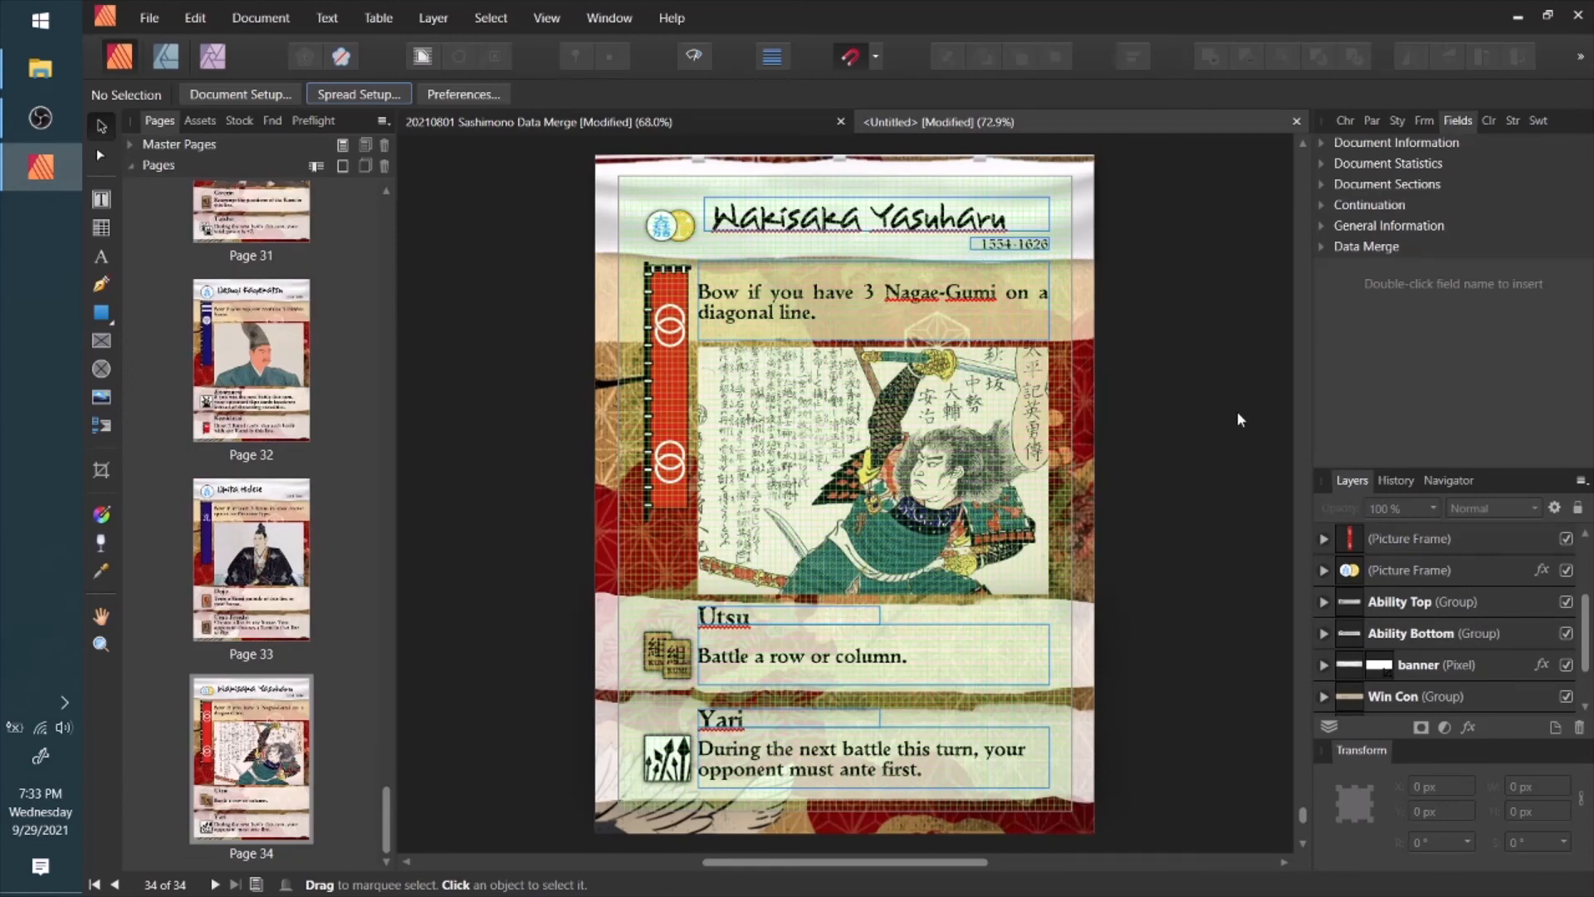
left_click_drag(1237, 413, 1213, 413)
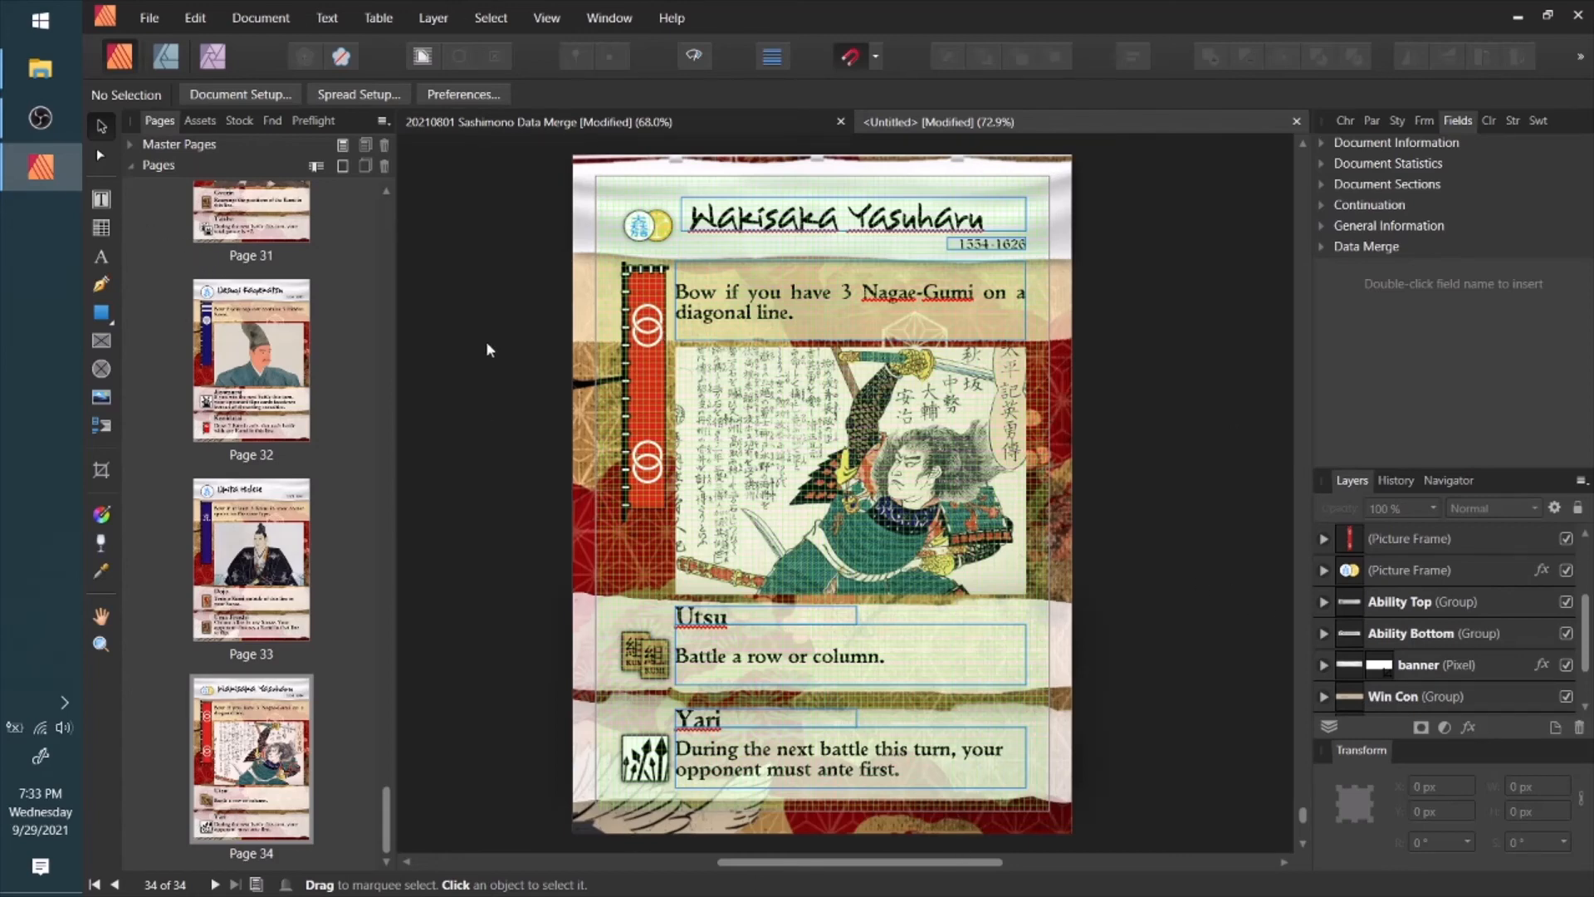
left_click_drag(386, 818, 386, 232)
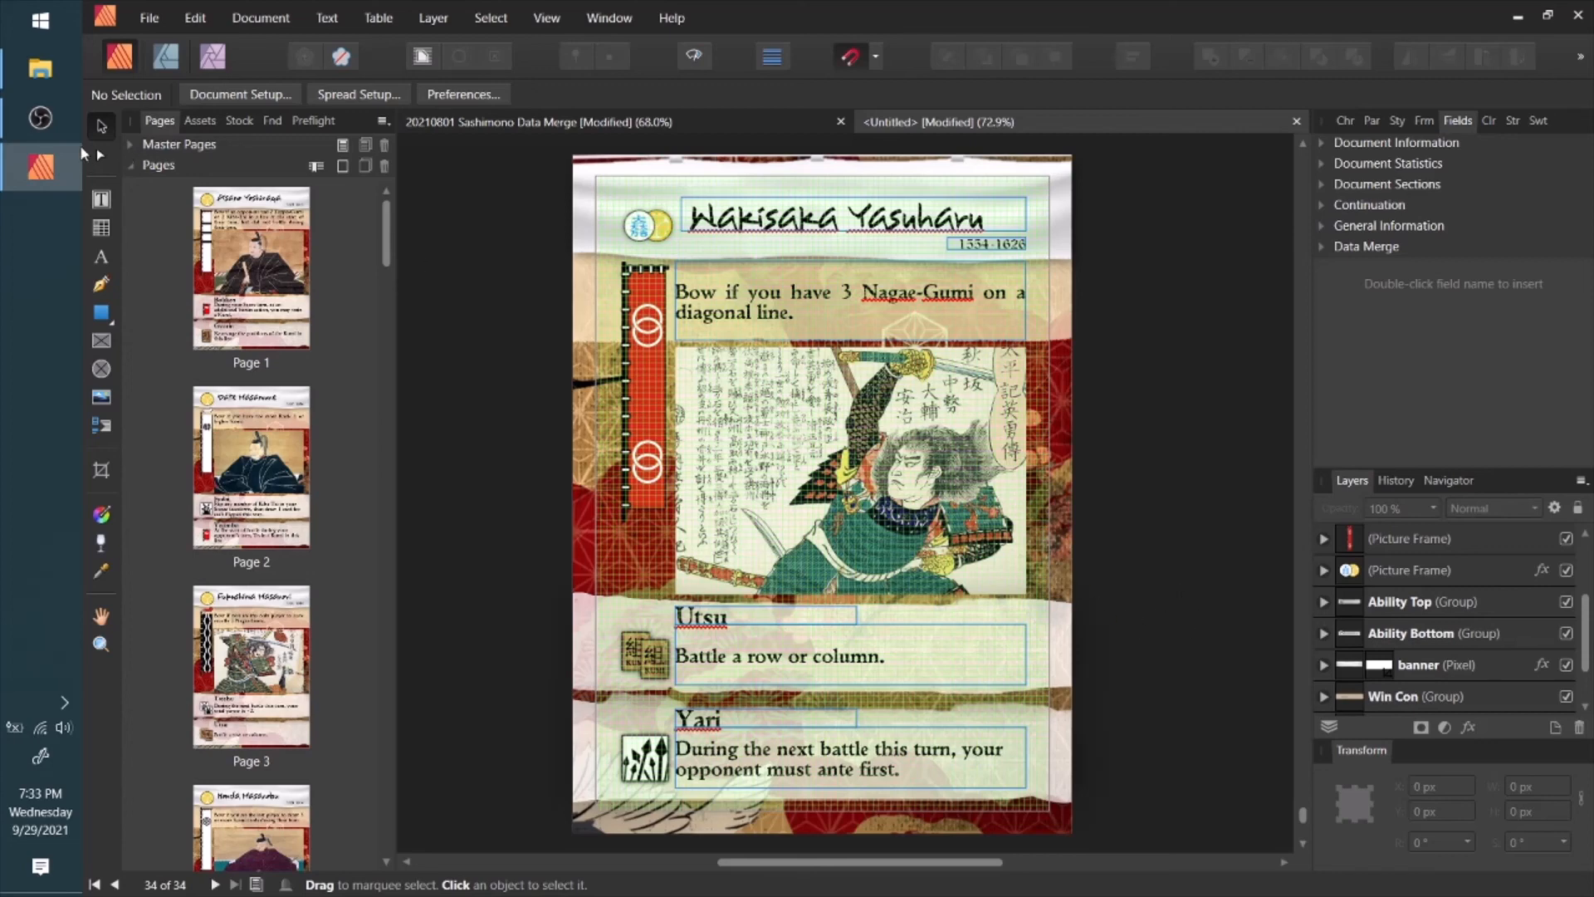
Switch to OBS and stop the screen recording.
mouse_move(47, 126)
left_click(41, 117)
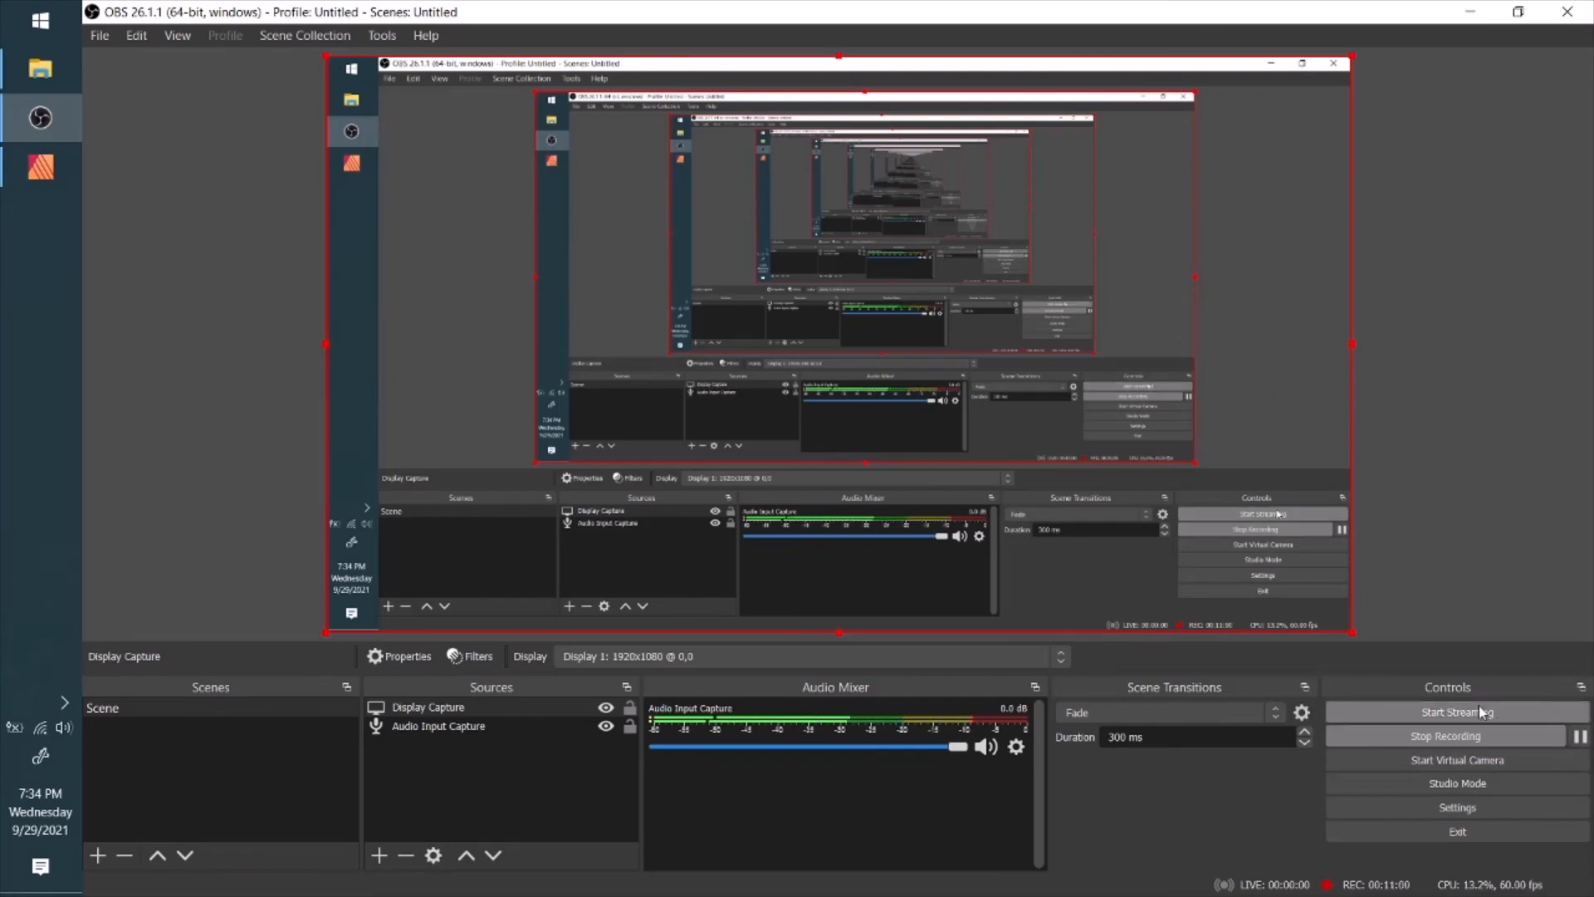
left_click(1458, 736)
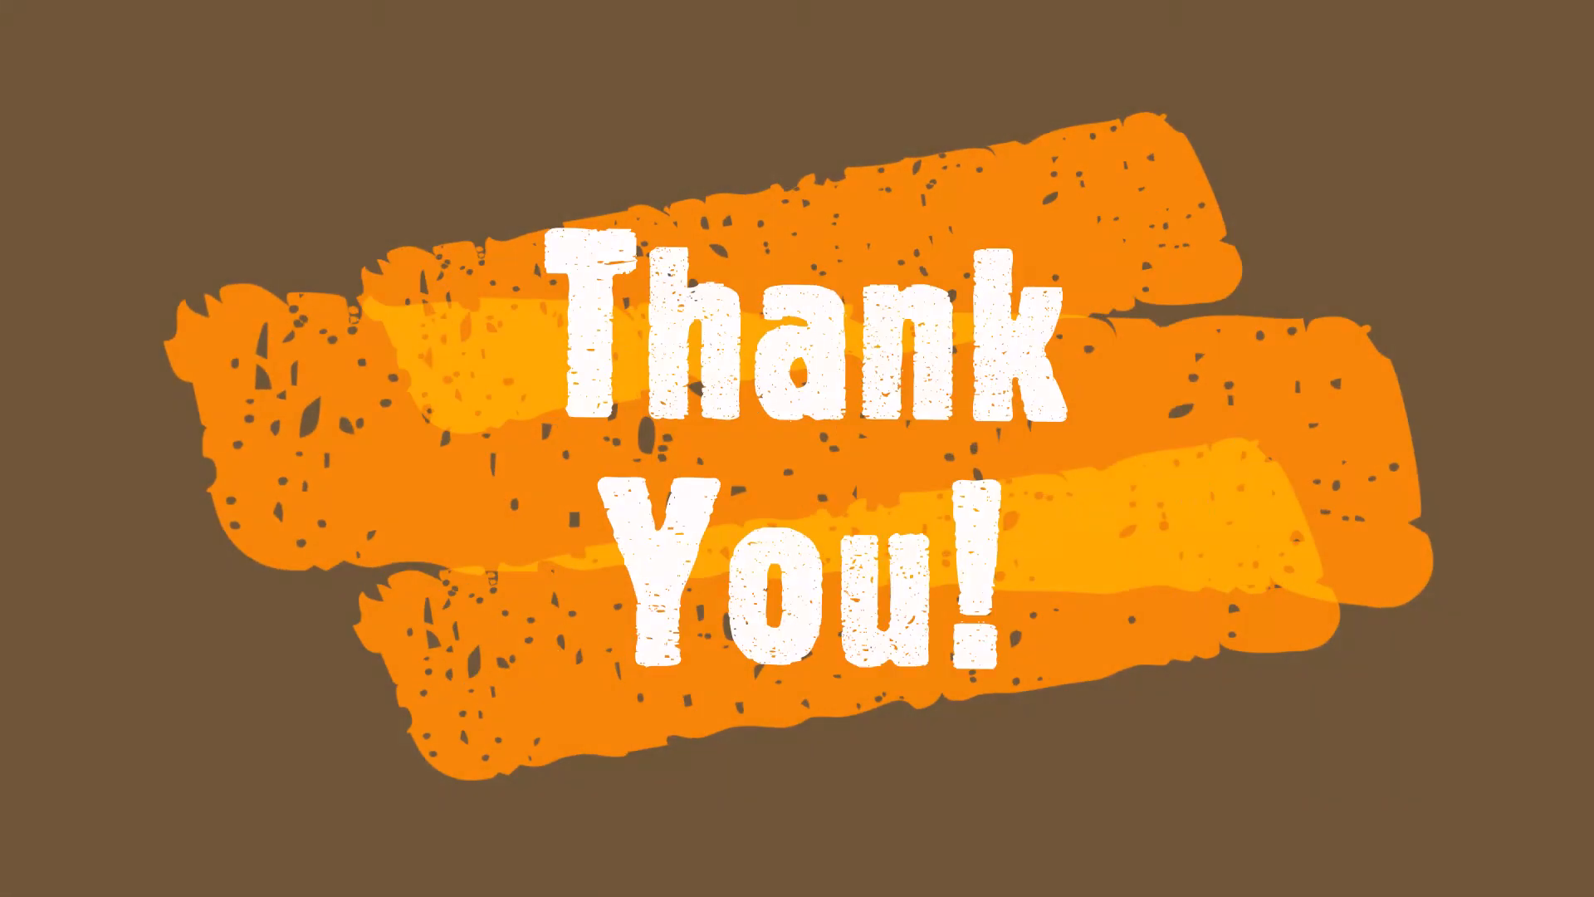